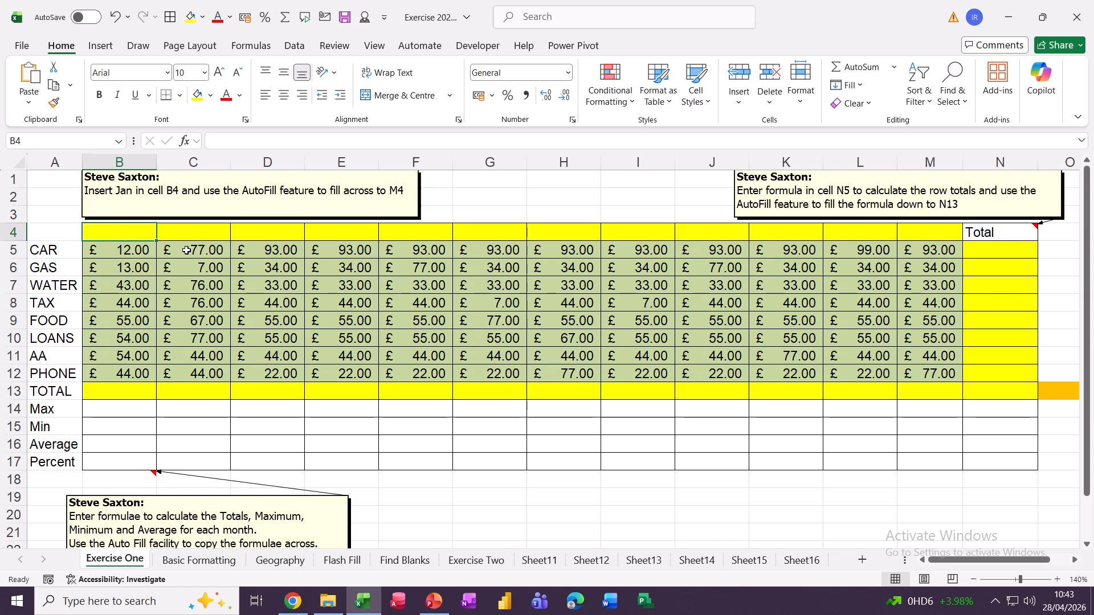
Enter Jan in B4 and AutoFill the month headers across to Dec in M4
{"action": "type", "text": "Jan"}
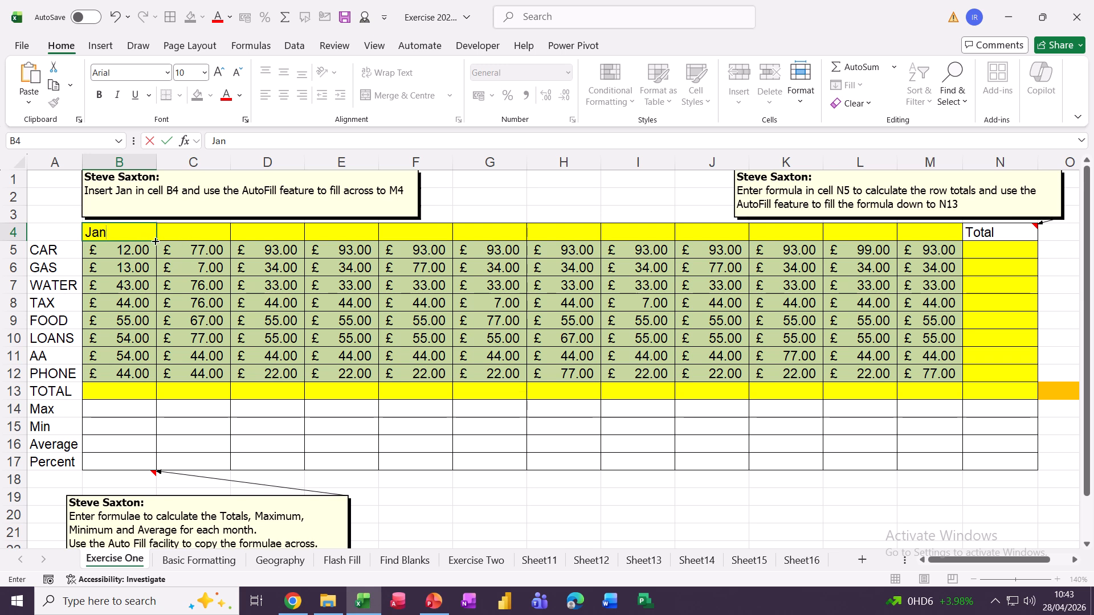
{"action": "left_click_drag", "start_coordinate": [156, 242], "coordinate": [944, 260]}
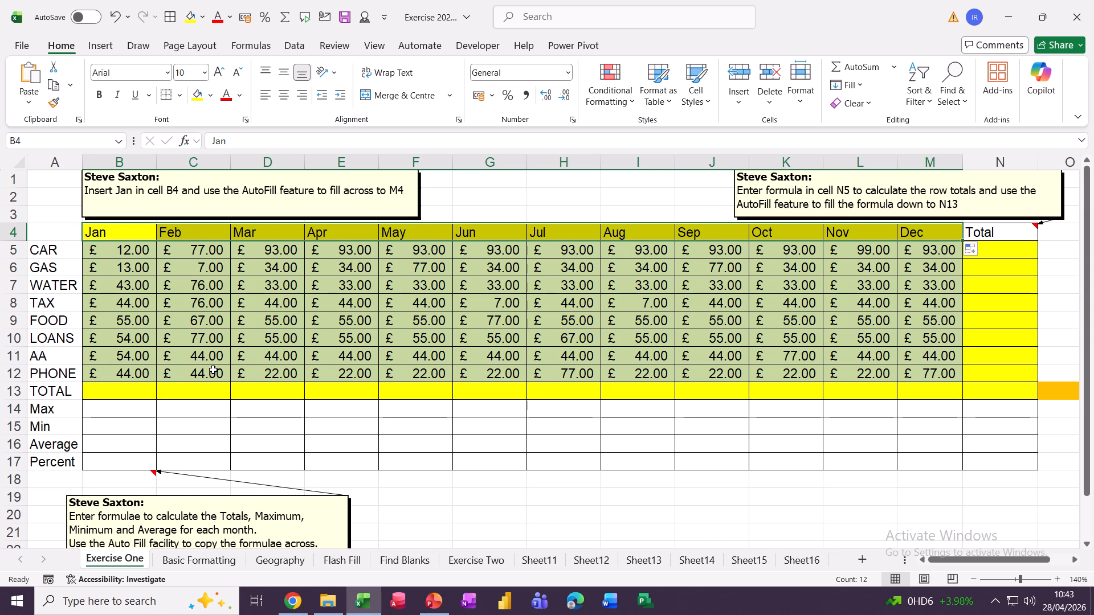
{"action": "left_click", "coordinate": [112, 394]}
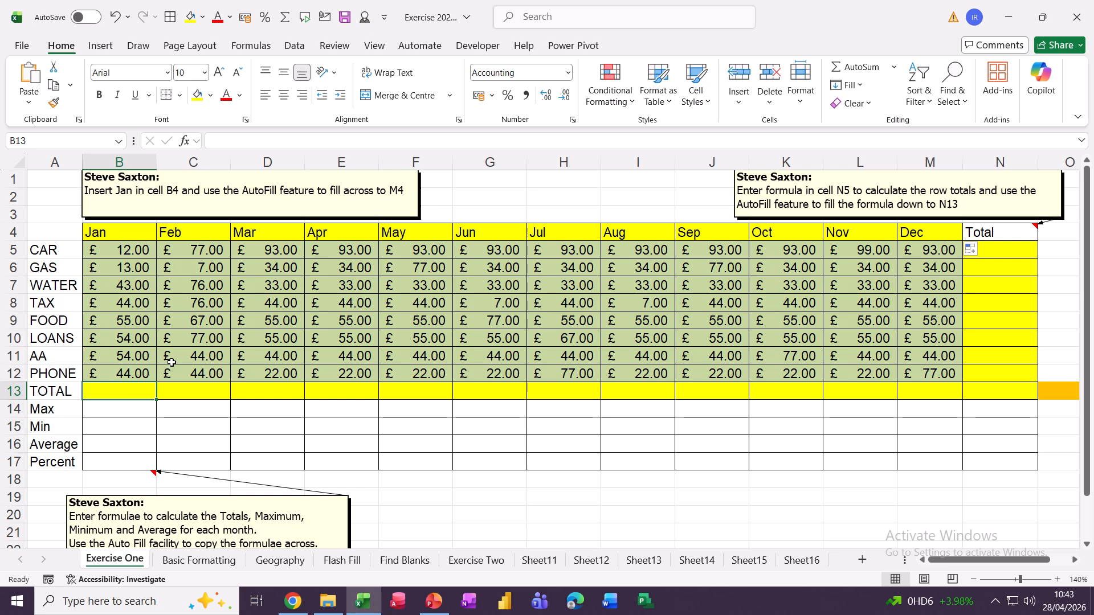
AutoSum January's expenses in B13 and copy the total formula across row 13
{"action": "left_click", "coordinate": [850, 68]}
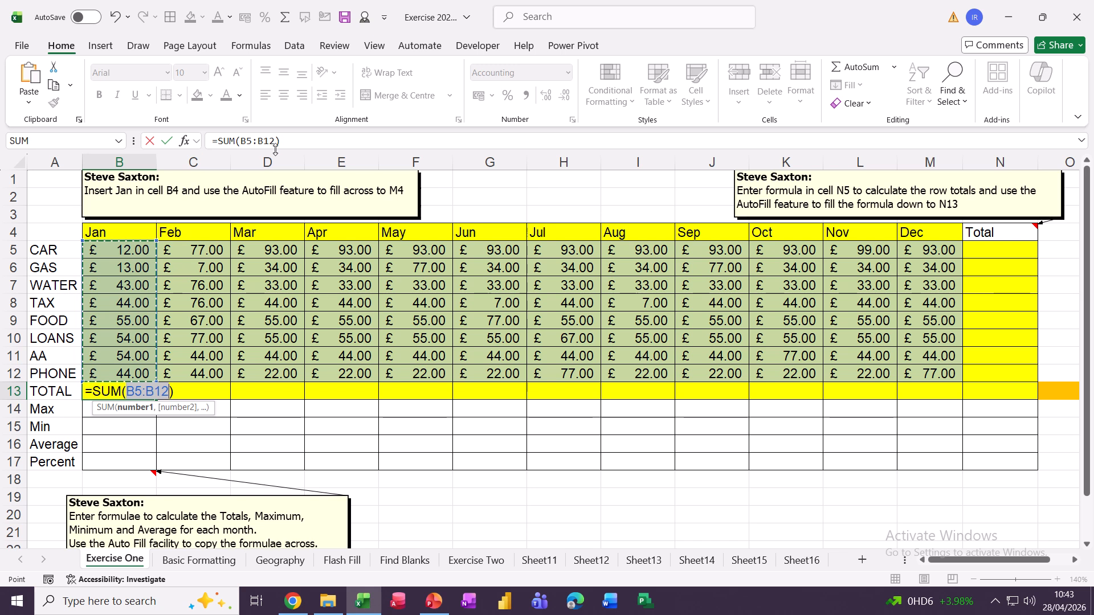
{"action": "left_click", "coordinate": [166, 144]}
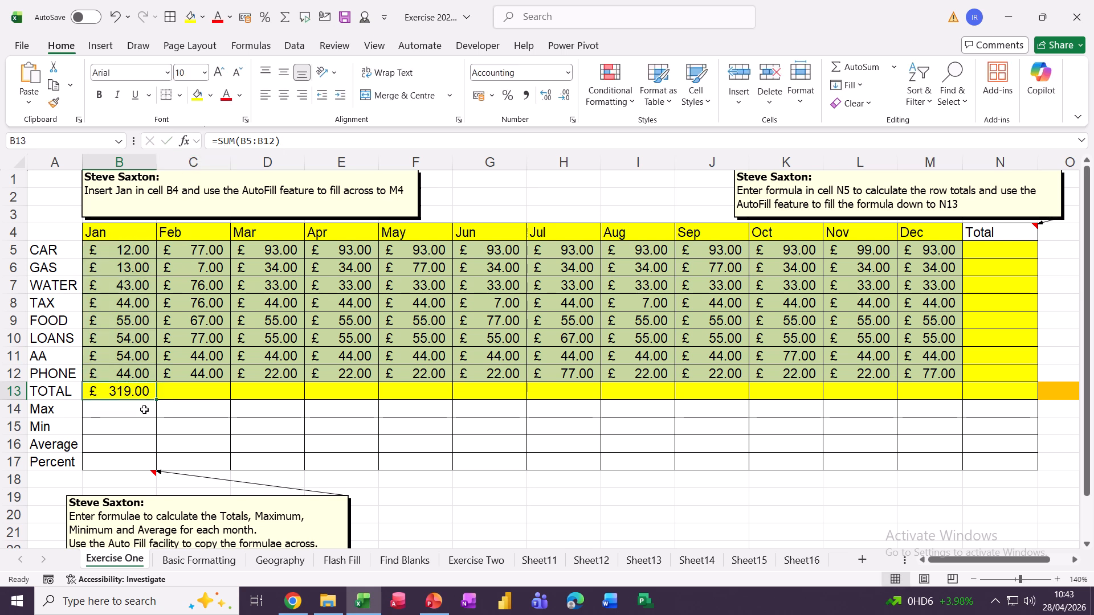
{"action": "left_click_drag", "start_coordinate": [154, 403], "coordinate": [1009, 405]}
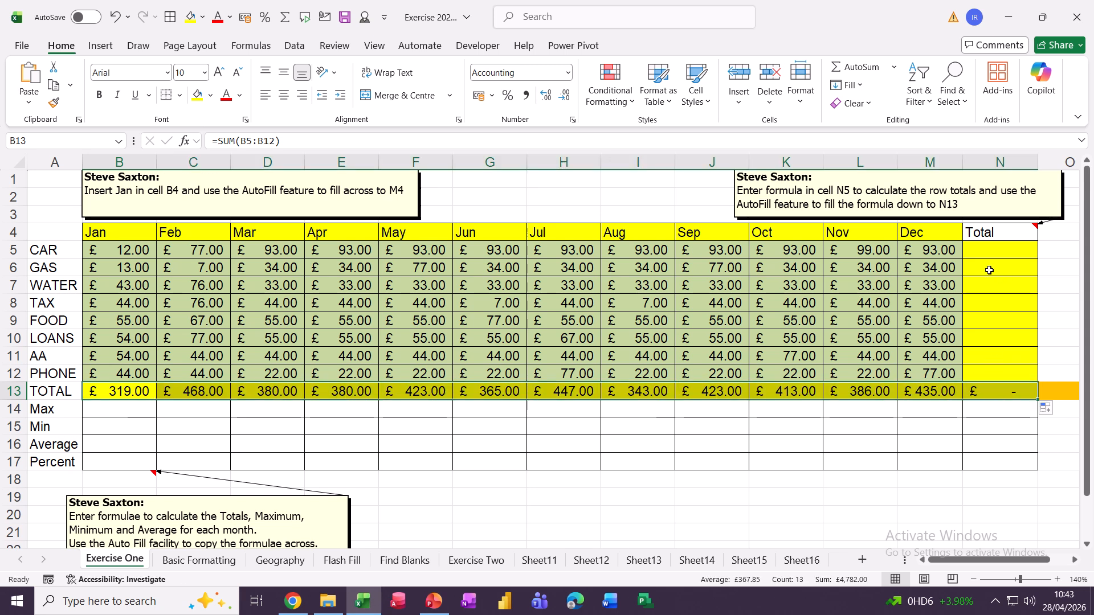
AutoSum the CAR row in N5 as =SUM(B5:M5) and fill the row totals down column N
{"action": "left_click", "coordinate": [990, 251]}
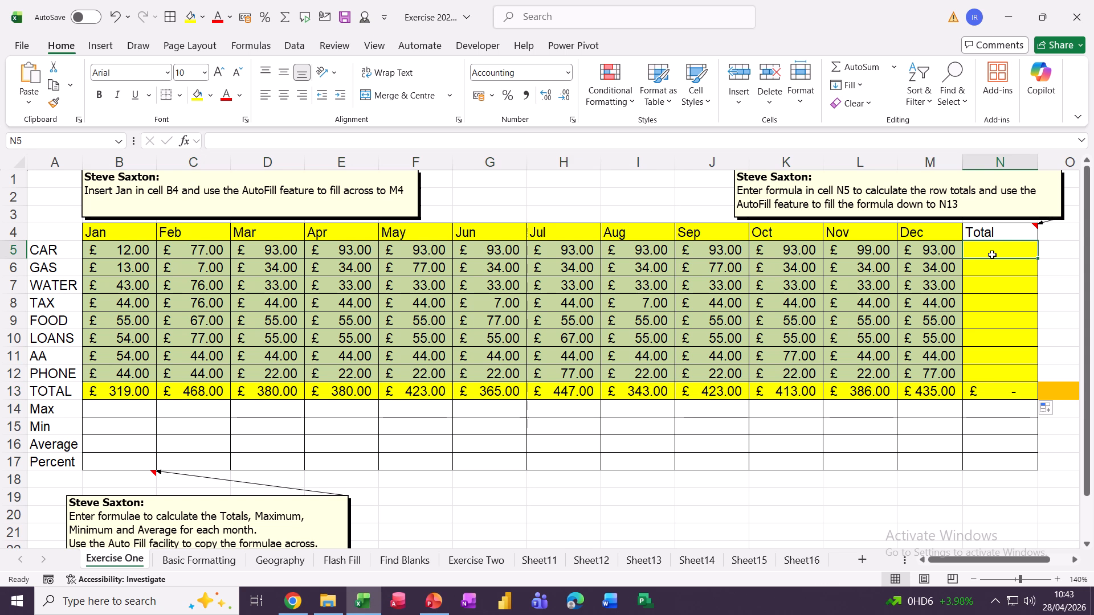
{"action": "left_click", "coordinate": [855, 67]}
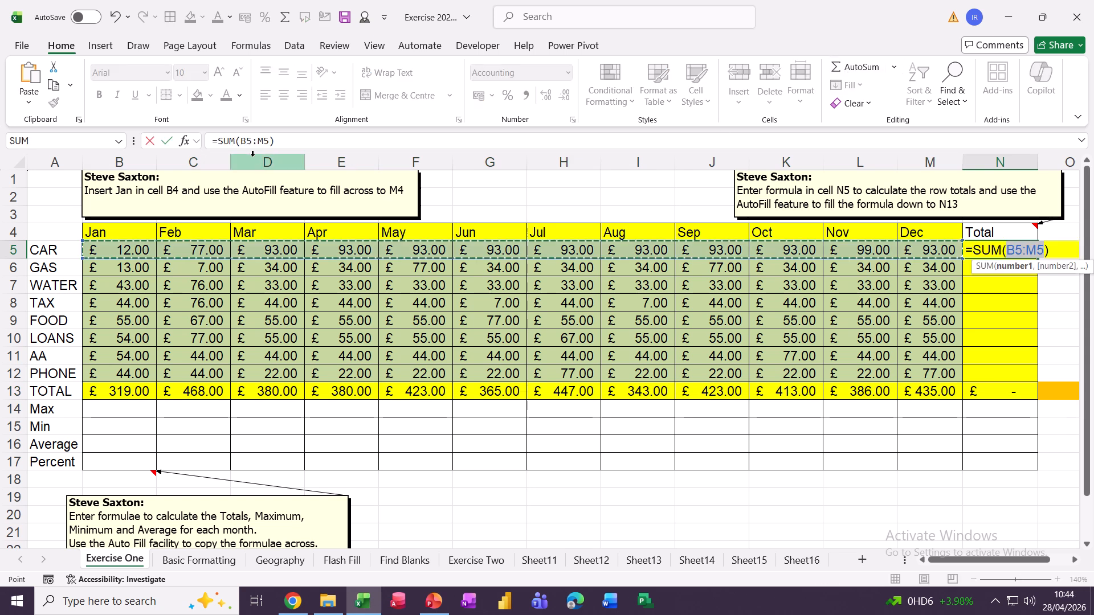
{"action": "left_click", "coordinate": [166, 142]}
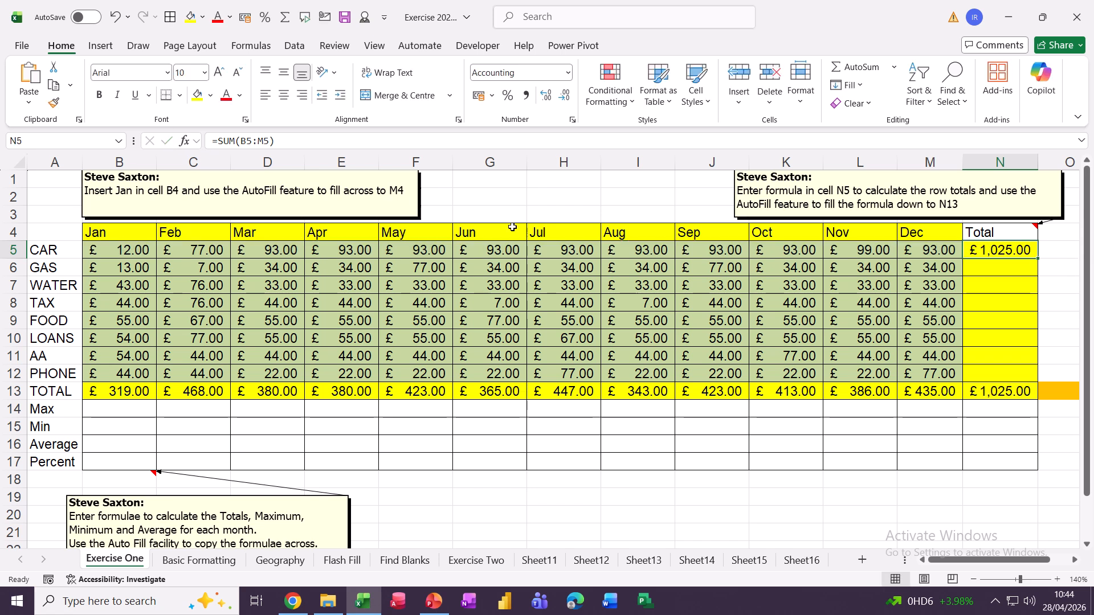
{"action": "double_click", "coordinate": [1038, 261]}
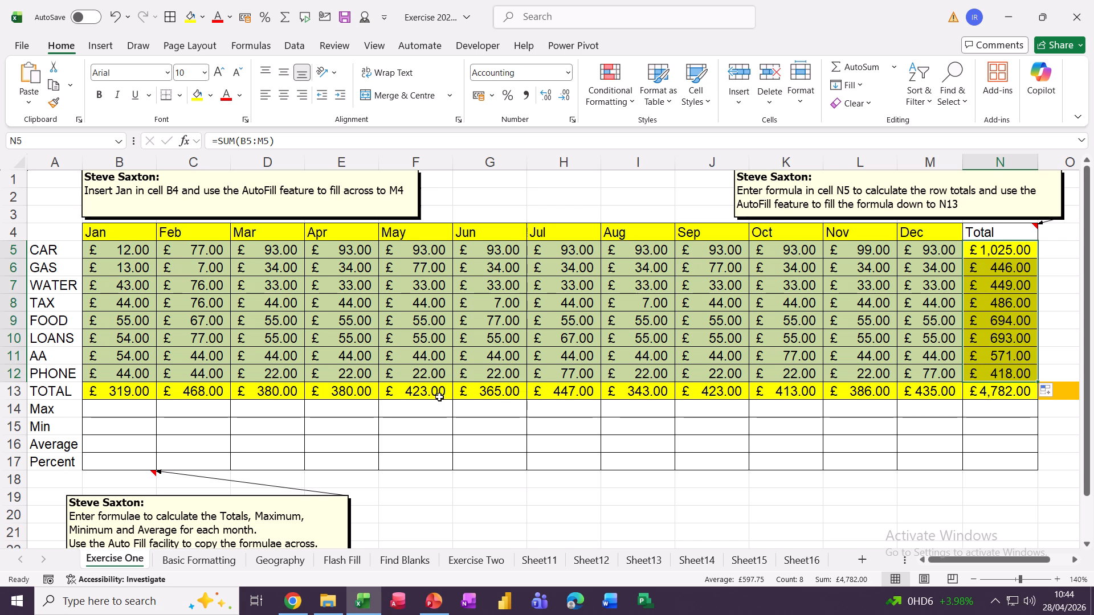
{"action": "left_click", "coordinate": [108, 413]}
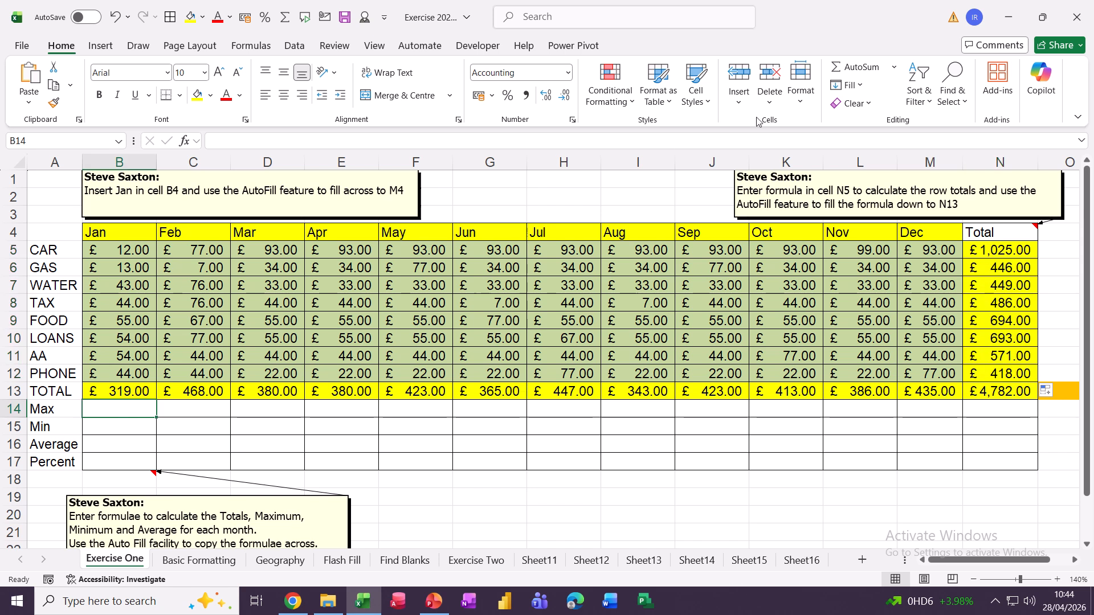
Put January's maximum, =MAX(B5:B12), in B14, giving £55.00
{"action": "left_click", "coordinate": [898, 69]}
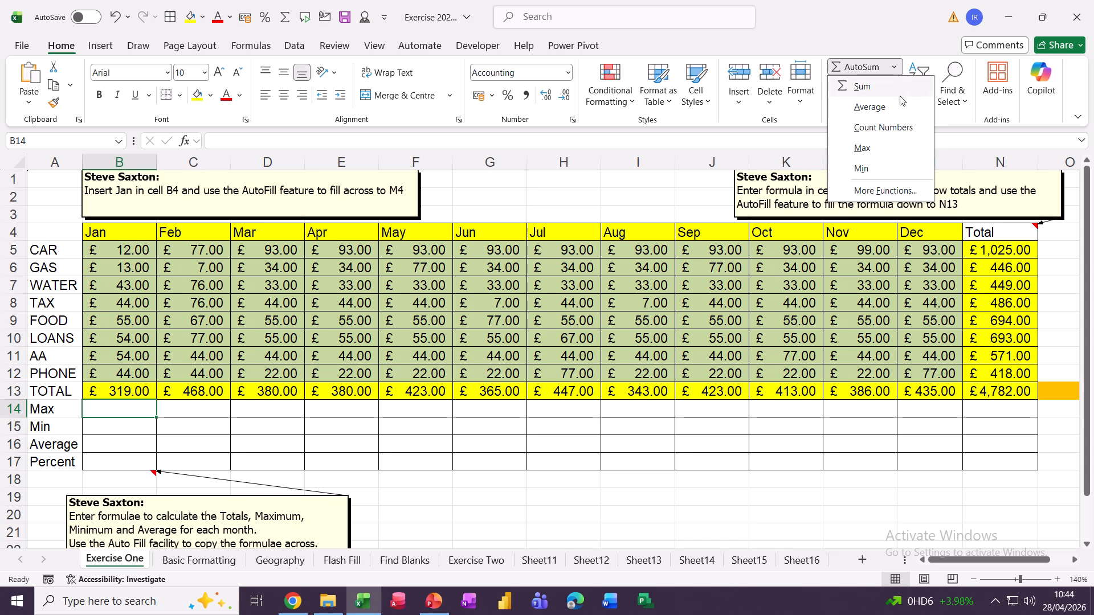
{"action": "left_click", "coordinate": [862, 149]}
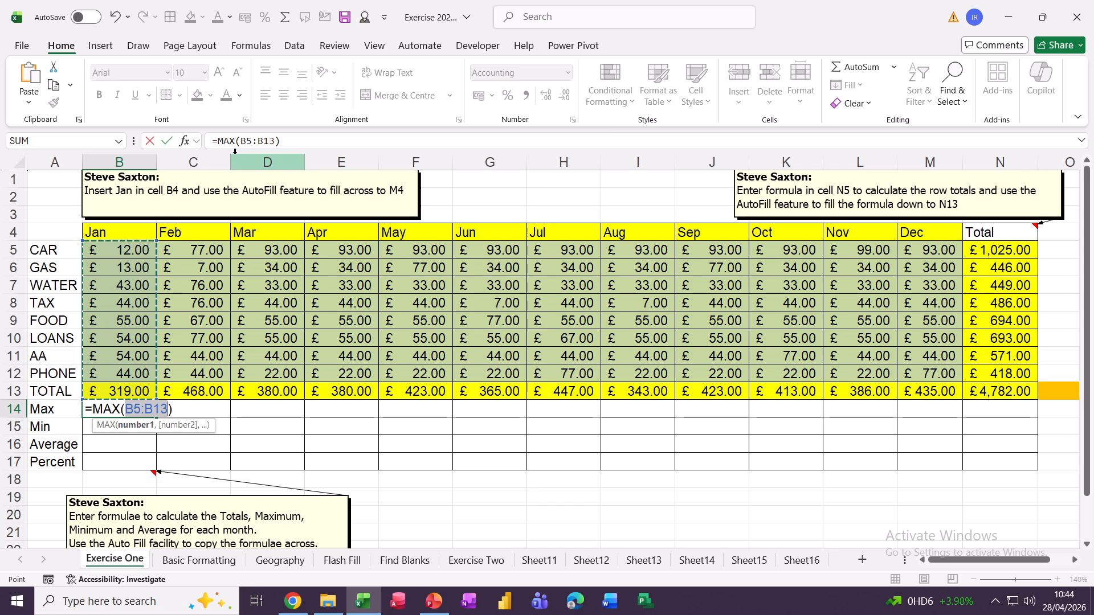
{"action": "left_click", "coordinate": [274, 140]}
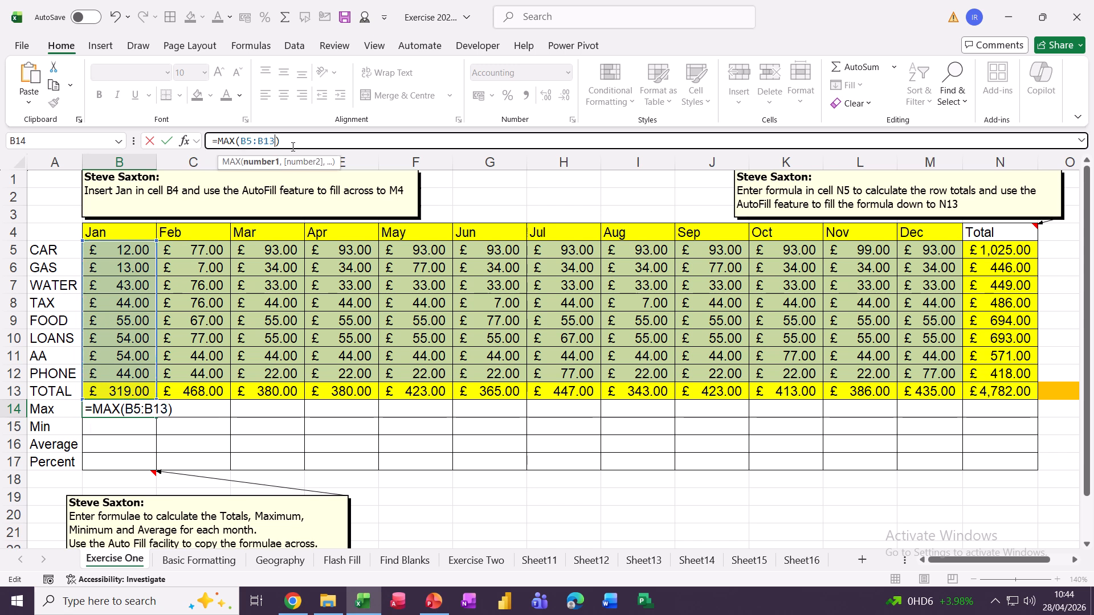
{"action": "key", "text": "BackSpace"}
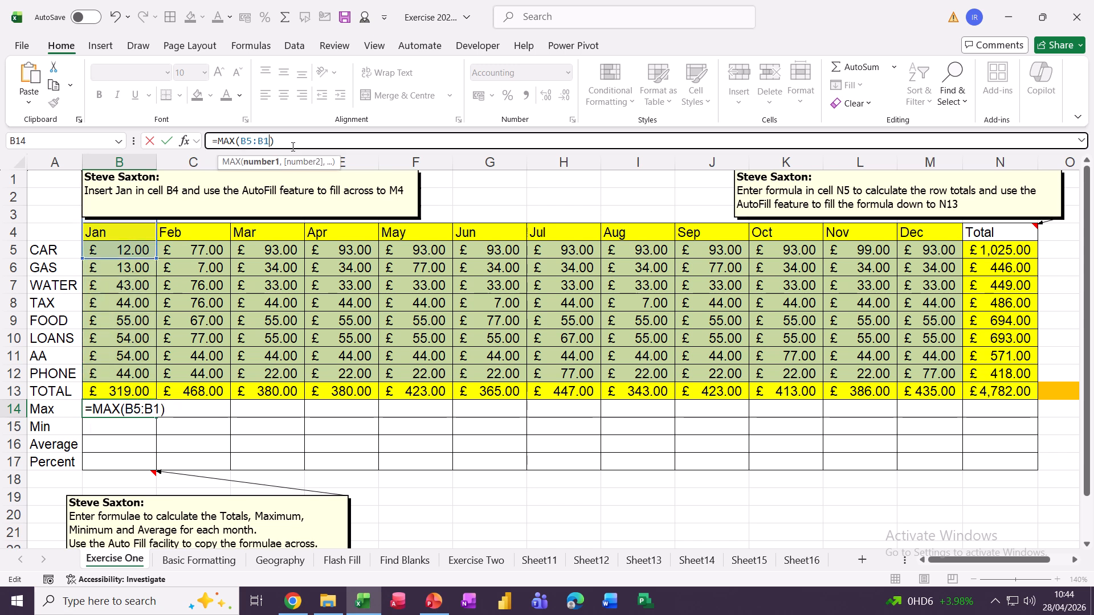
{"action": "type", "text": "2"}
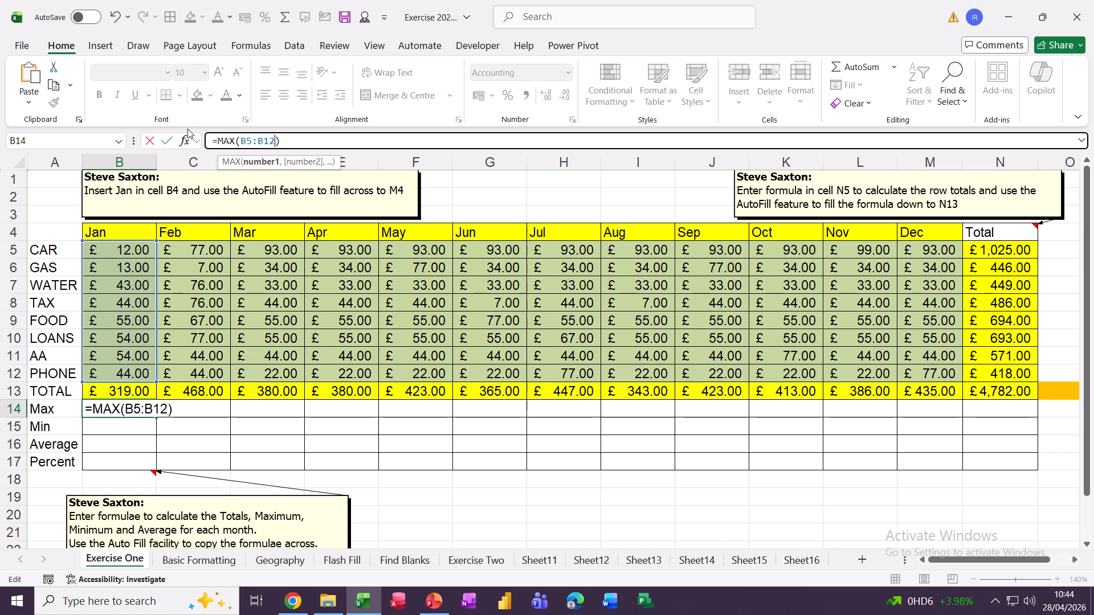
{"action": "left_click", "coordinate": [167, 140]}
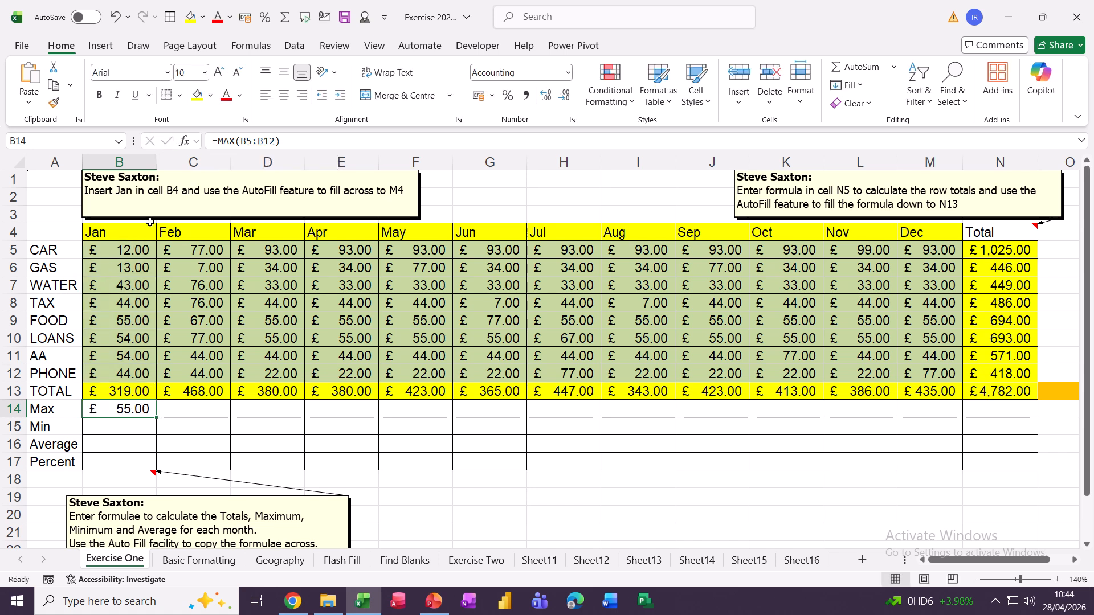
Put January's minimum, =MIN(B5:B12), in B15, giving £12.00
{"action": "left_click", "coordinate": [122, 430]}
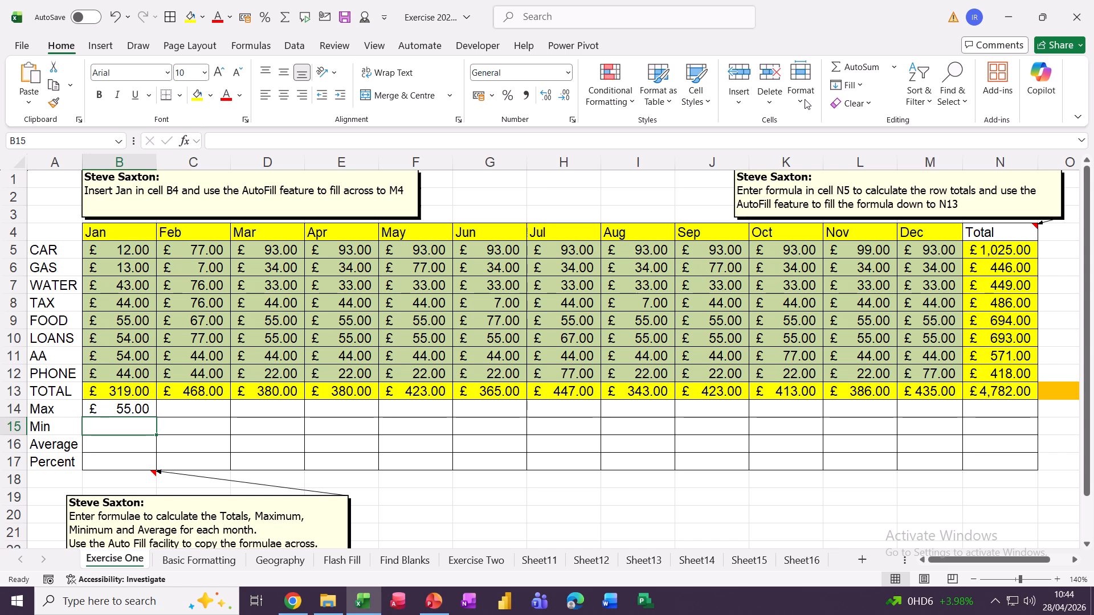
{"action": "left_click", "coordinate": [895, 70]}
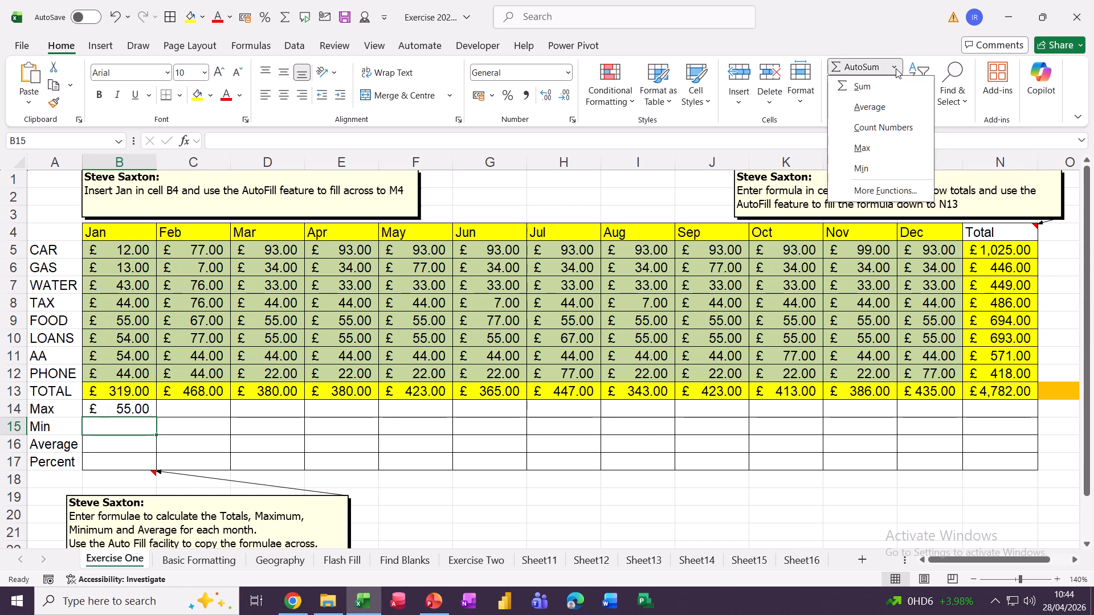
{"action": "left_click", "coordinate": [862, 169]}
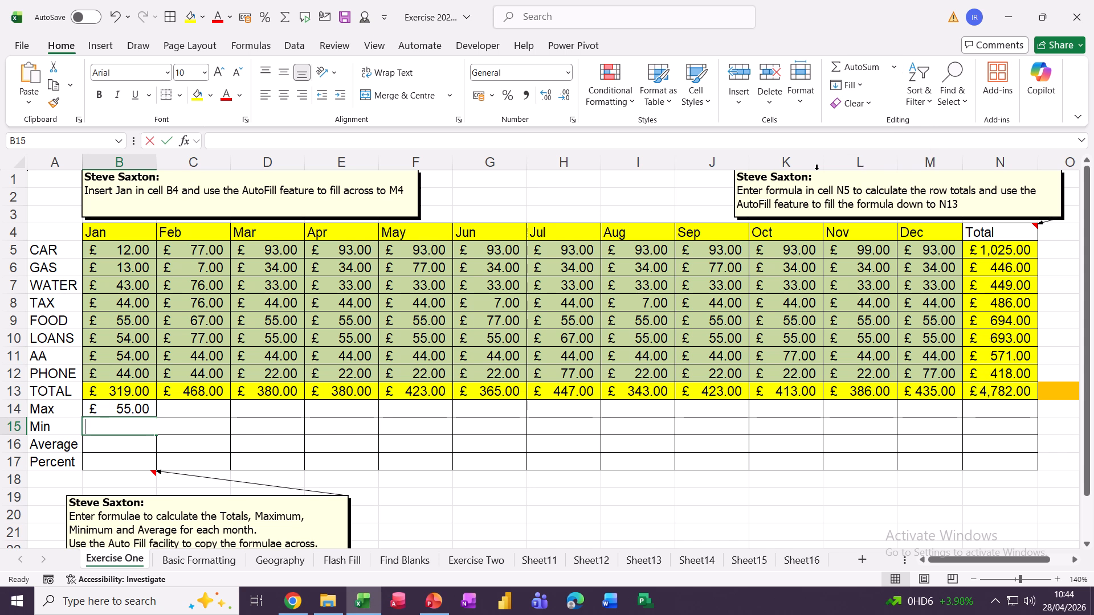
{"action": "left_click", "coordinate": [276, 142]}
{"action": "key", "text": "BackSpace"}
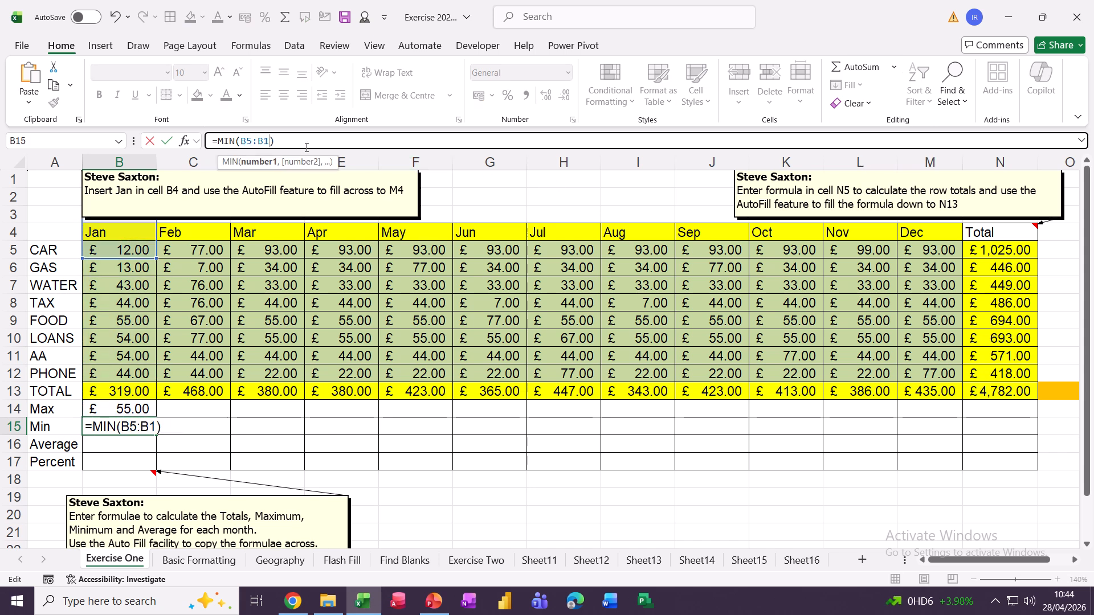
{"action": "type", "text": "2"}
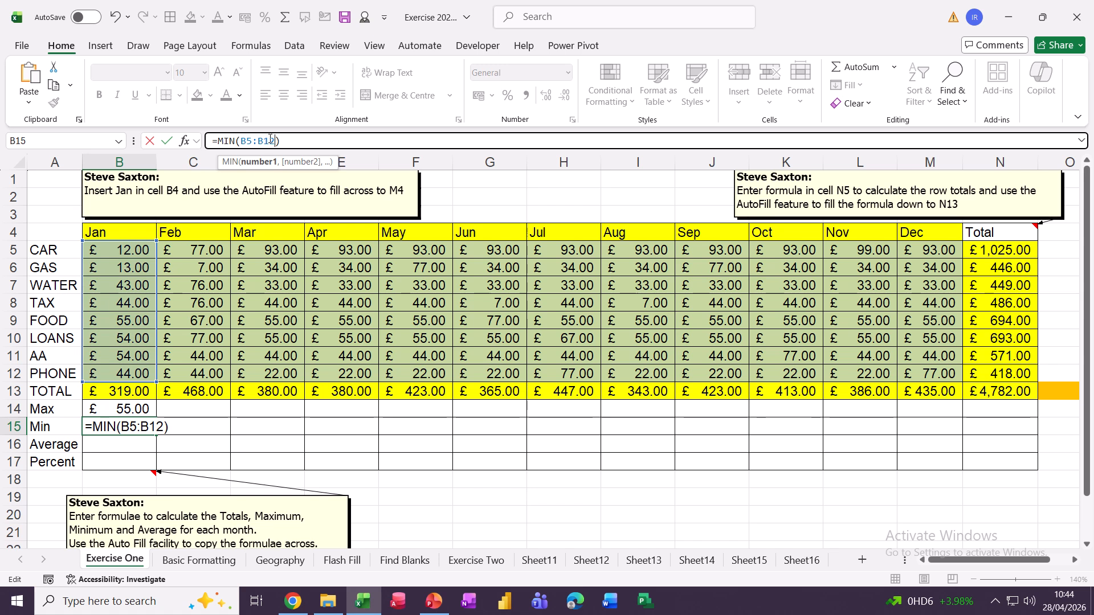
{"action": "left_click", "coordinate": [166, 141]}
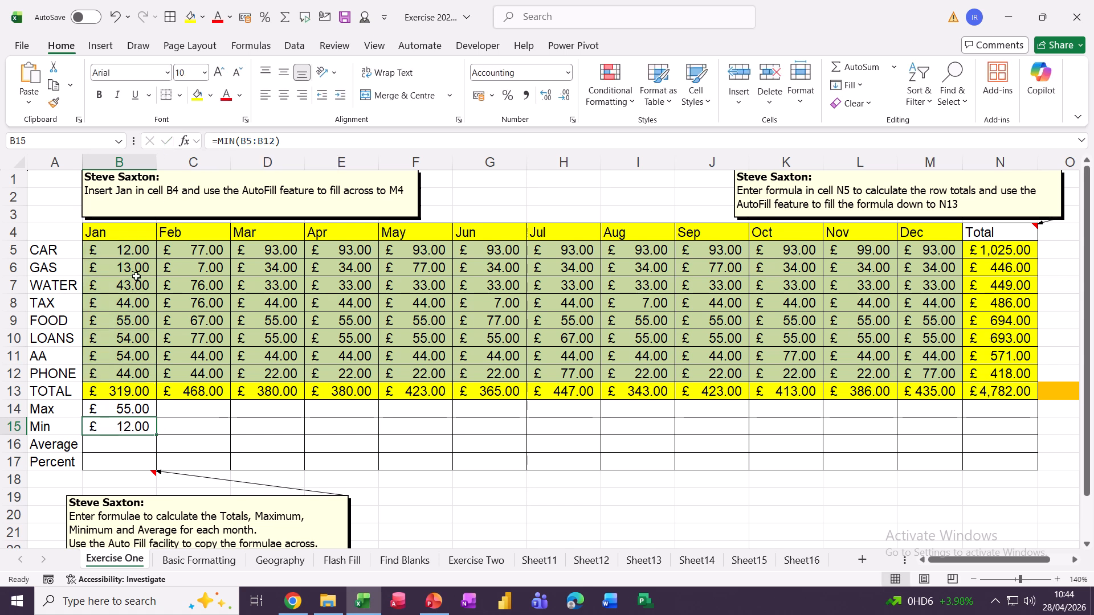
{"action": "left_click", "coordinate": [110, 447]}
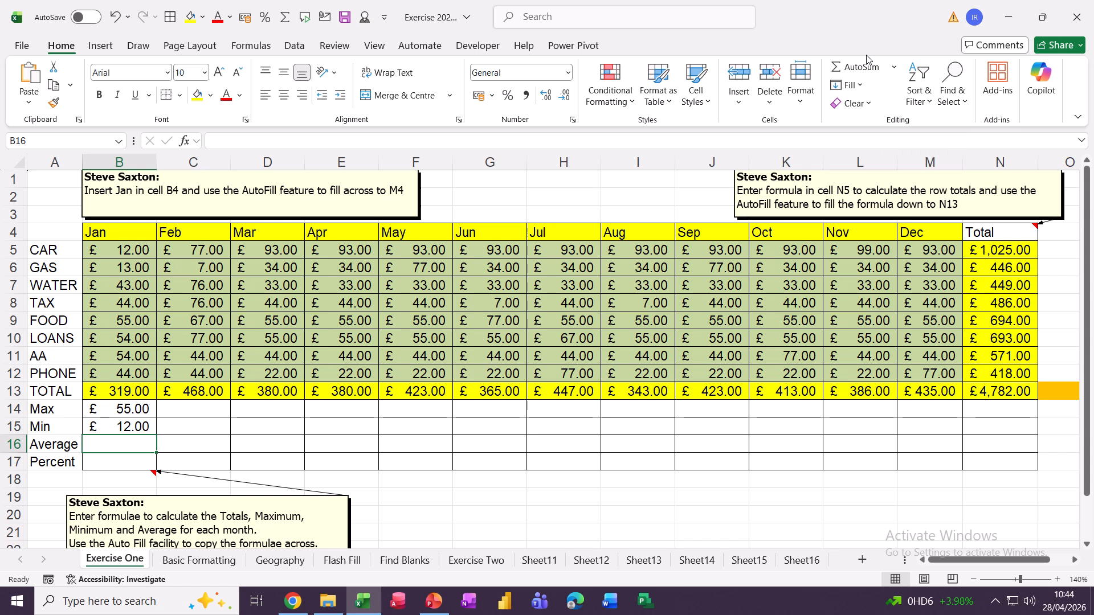
Add January's average =AVERAGE(B5:B12) (£39.88) in B16, then carry B14:B16 across to column N
{"action": "left_click", "coordinate": [895, 68]}
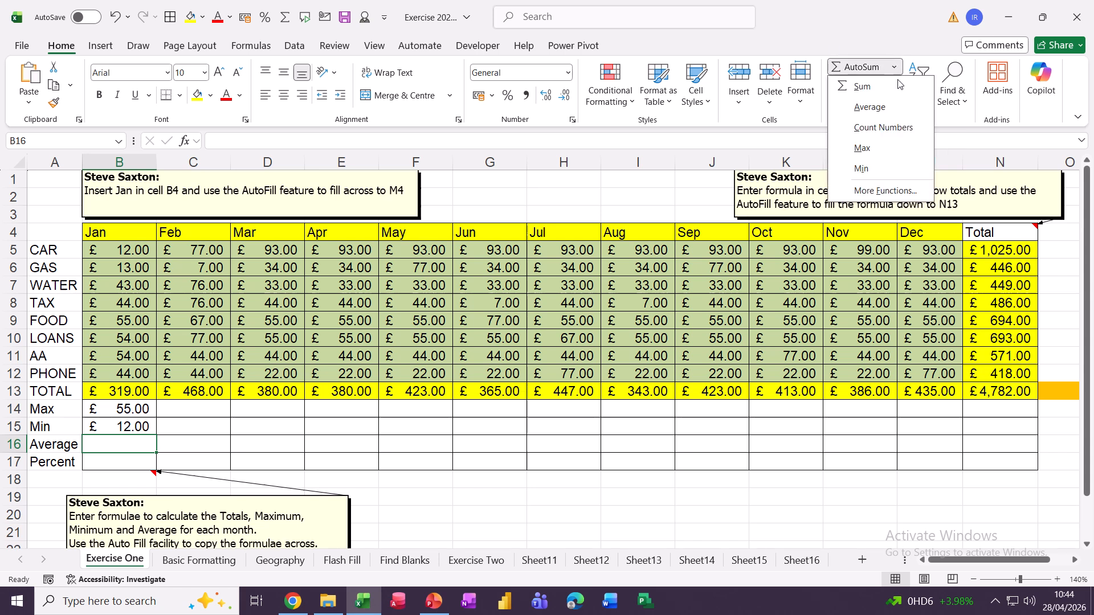
{"action": "left_click", "coordinate": [865, 109]}
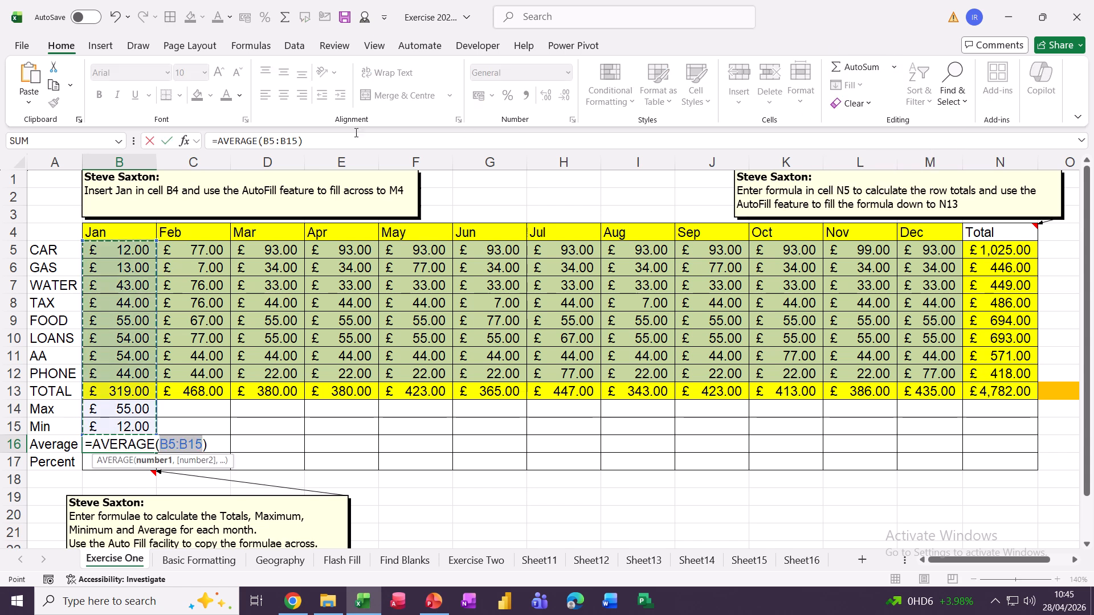
{"action": "left_click", "coordinate": [296, 141]}
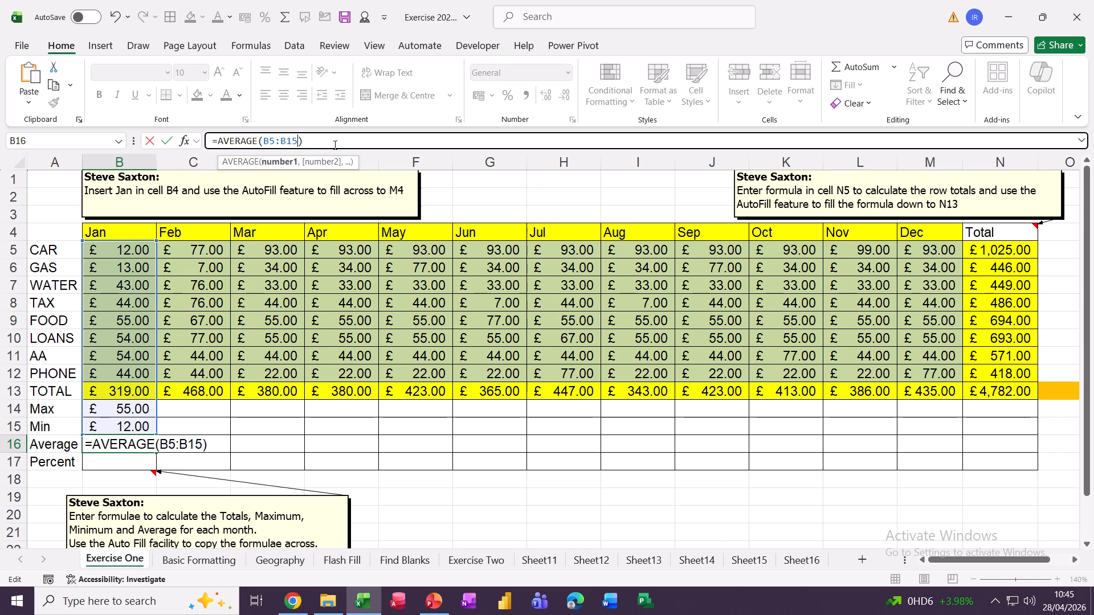
{"action": "key", "text": "BackSpace"}
{"action": "type", "text": "2"}
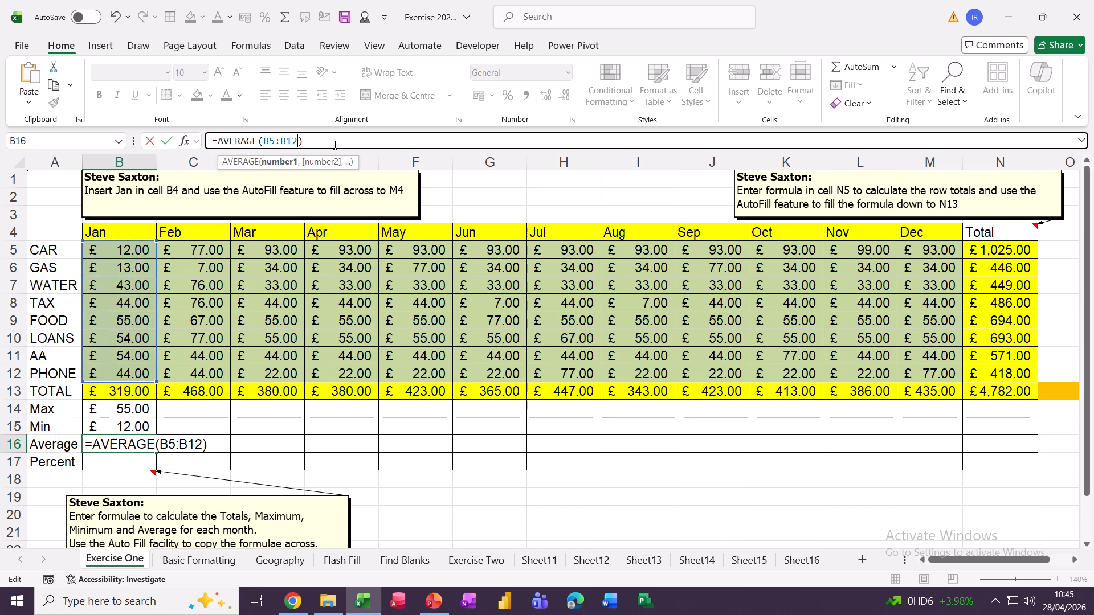
{"action": "left_click", "coordinate": [167, 141]}
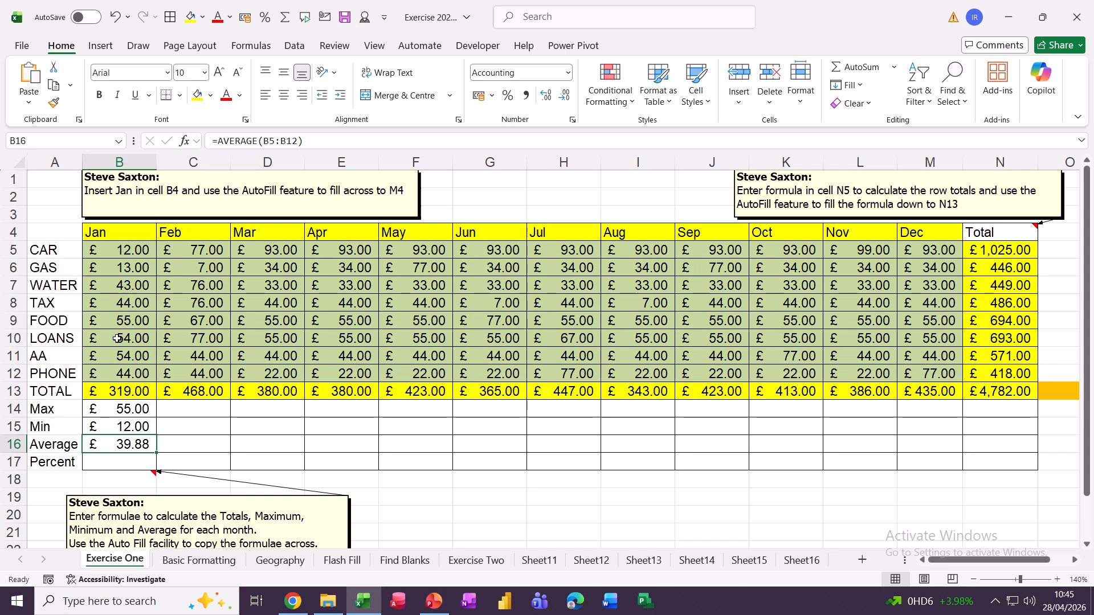
{"action": "left_click_drag", "start_coordinate": [113, 411], "coordinate": [1009, 450]}
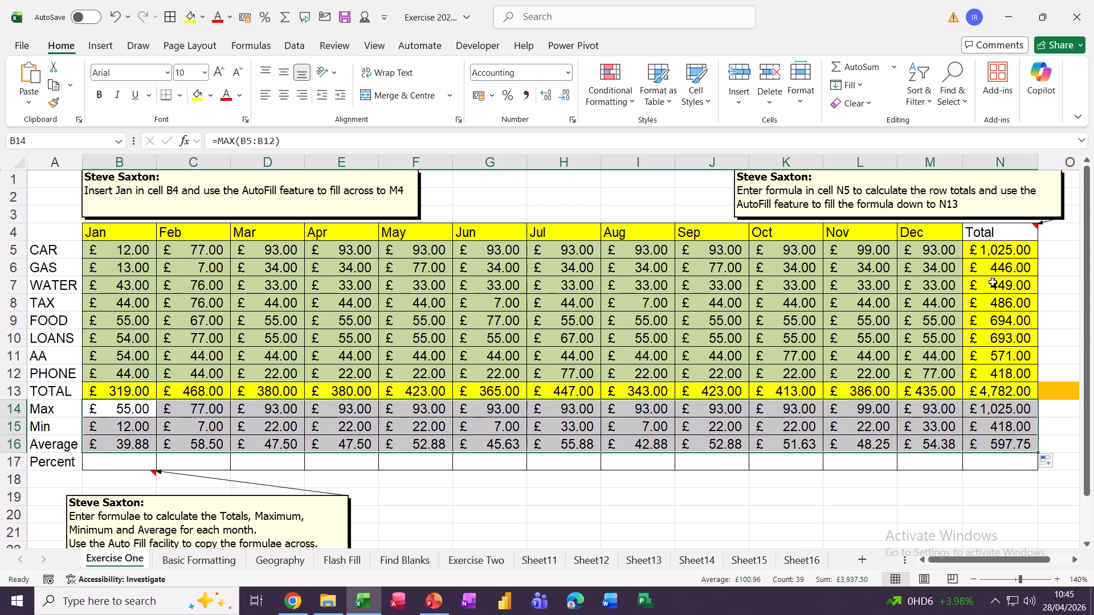
{"action": "left_click", "coordinate": [98, 458]}
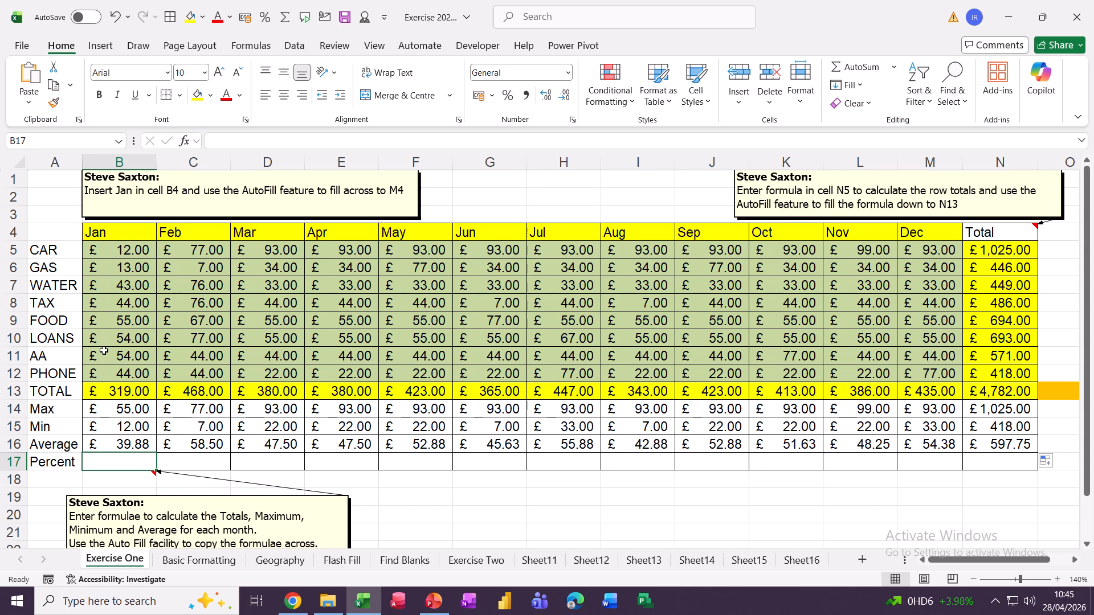
{"action": "left_click", "coordinate": [130, 402]}
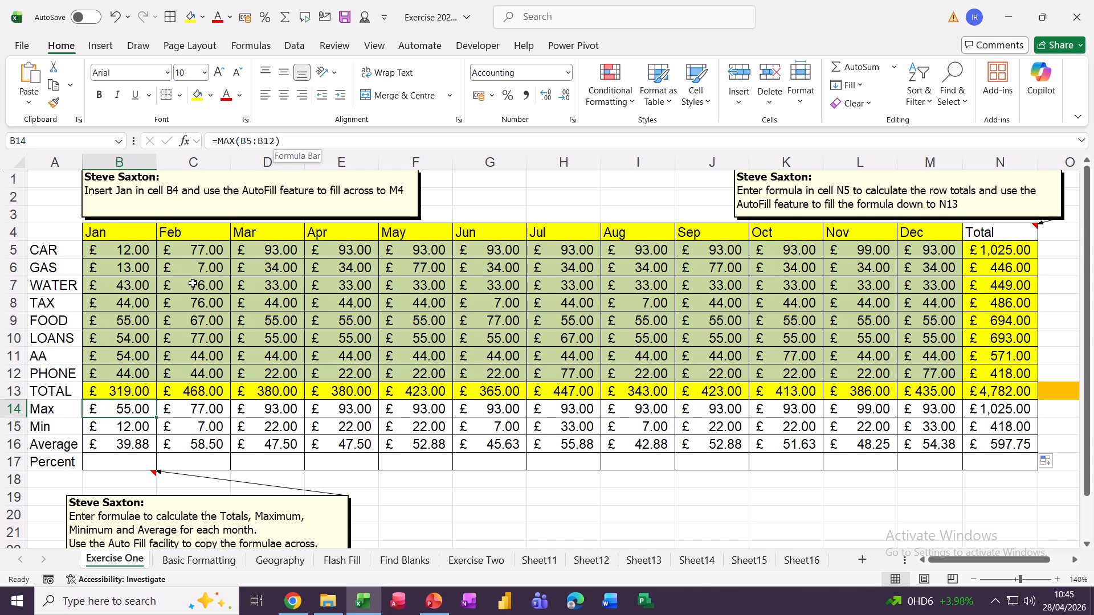
{"action": "left_click", "coordinate": [104, 462]}
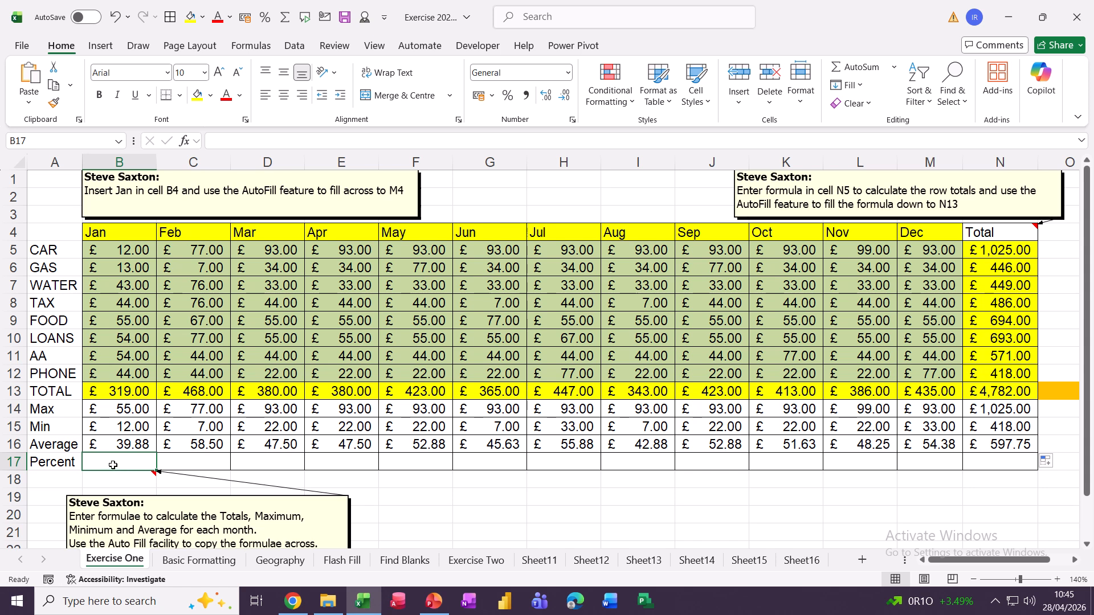
Enter =B13/N13 in B17 and format it as a percentage, showing 6.67%
{"action": "type", "text": "="}
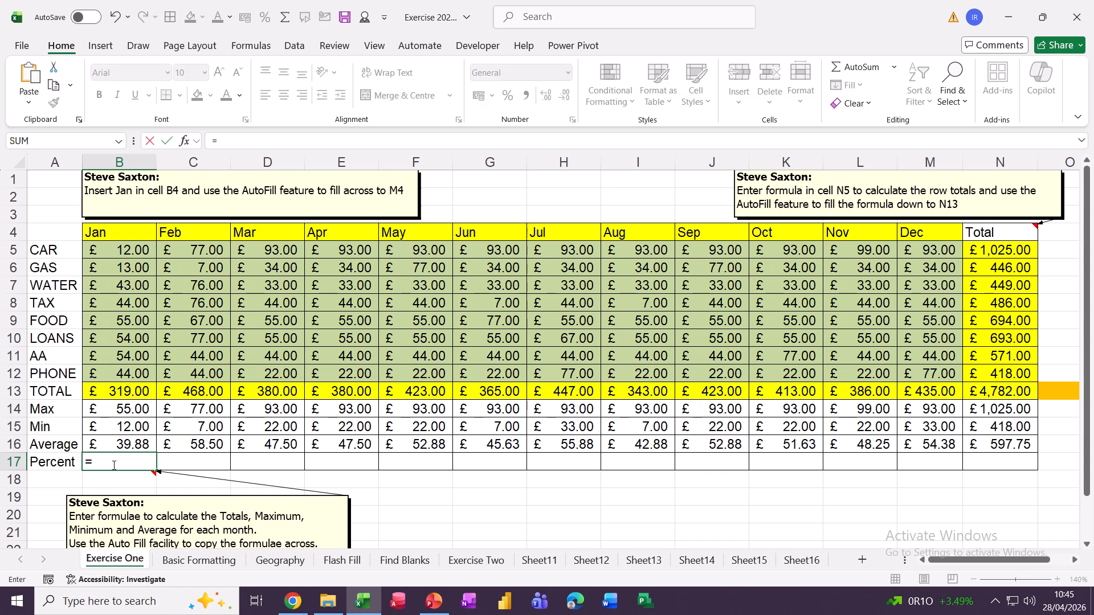
{"action": "left_click", "coordinate": [128, 393]}
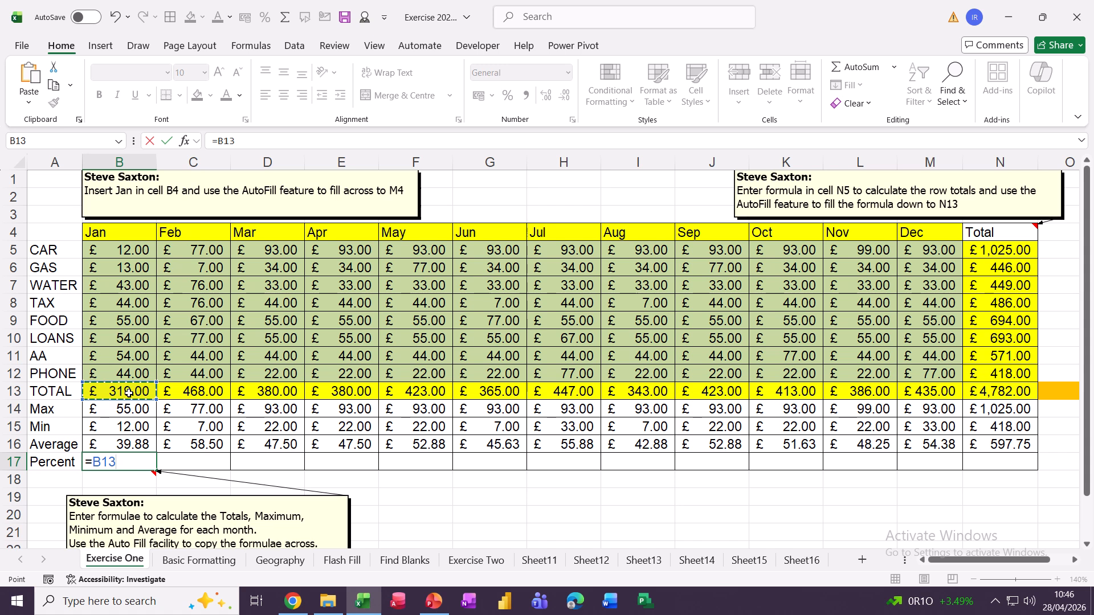
{"action": "type", "text": "/"}
{"action": "left_click", "coordinate": [974, 391]}
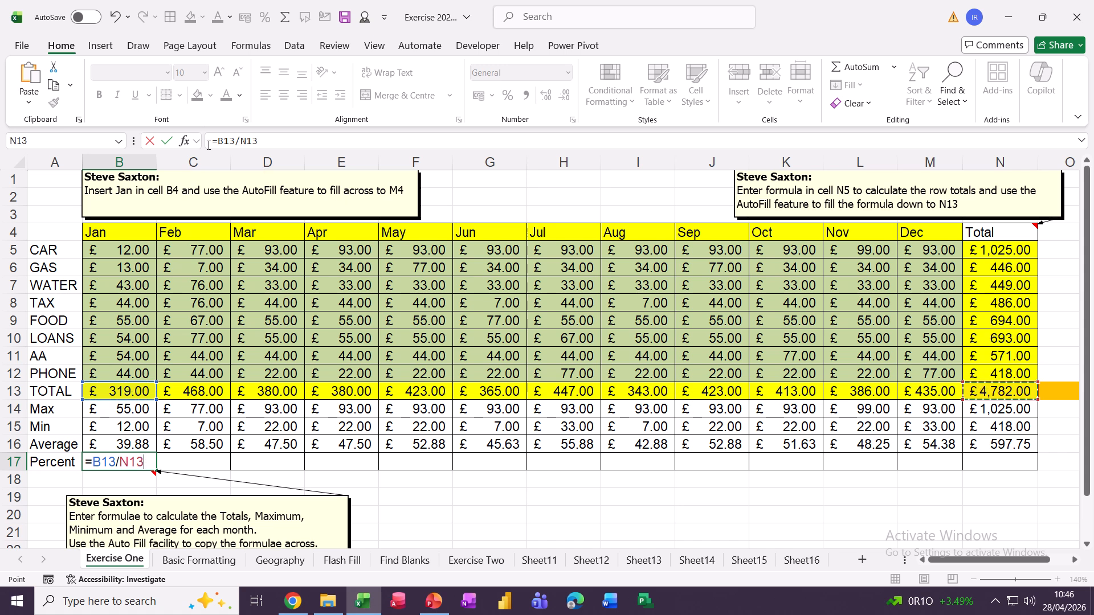
{"action": "left_click", "coordinate": [167, 142]}
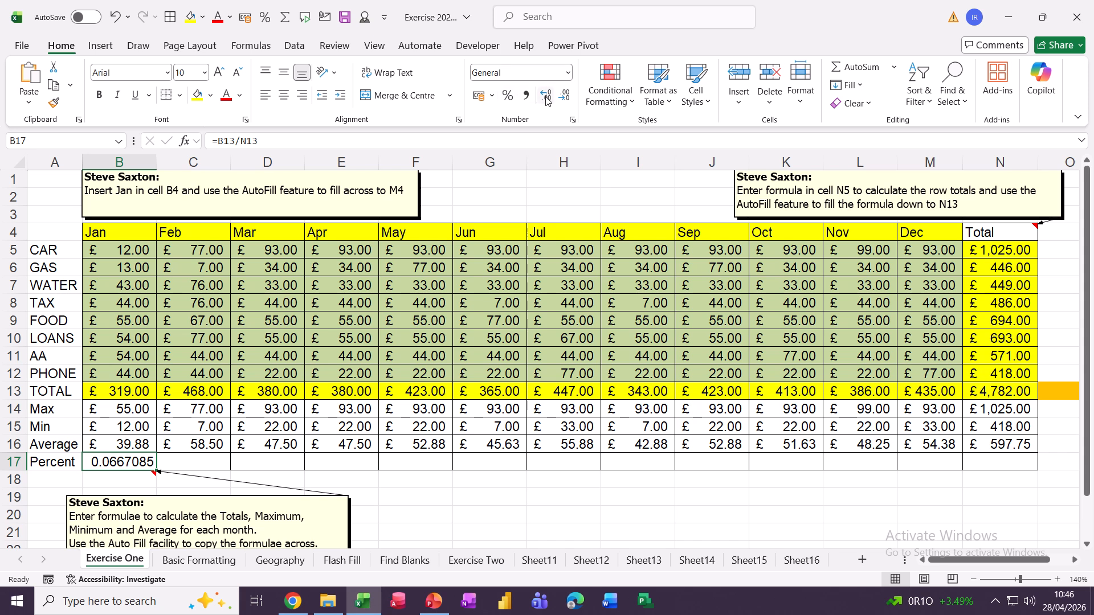
{"action": "left_click", "coordinate": [570, 77]}
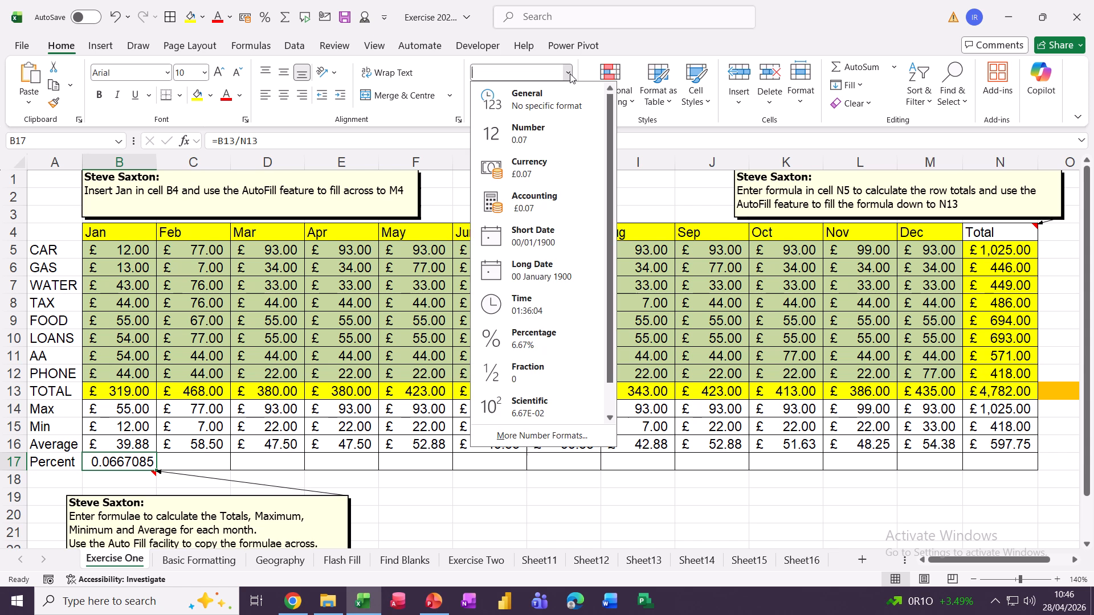
{"action": "left_click", "coordinate": [529, 342]}
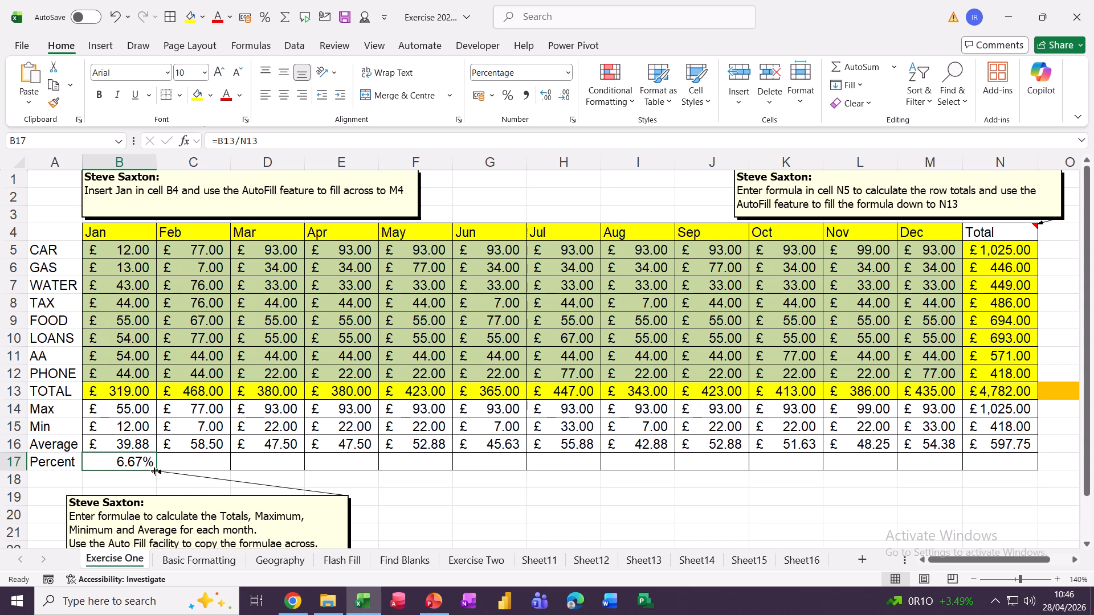
Copy B17's percentage formula to C17:D17 and trace Feb's #DIV/0! to the empty O13
{"action": "left_click_drag", "start_coordinate": [152, 472], "coordinate": [268, 464]}
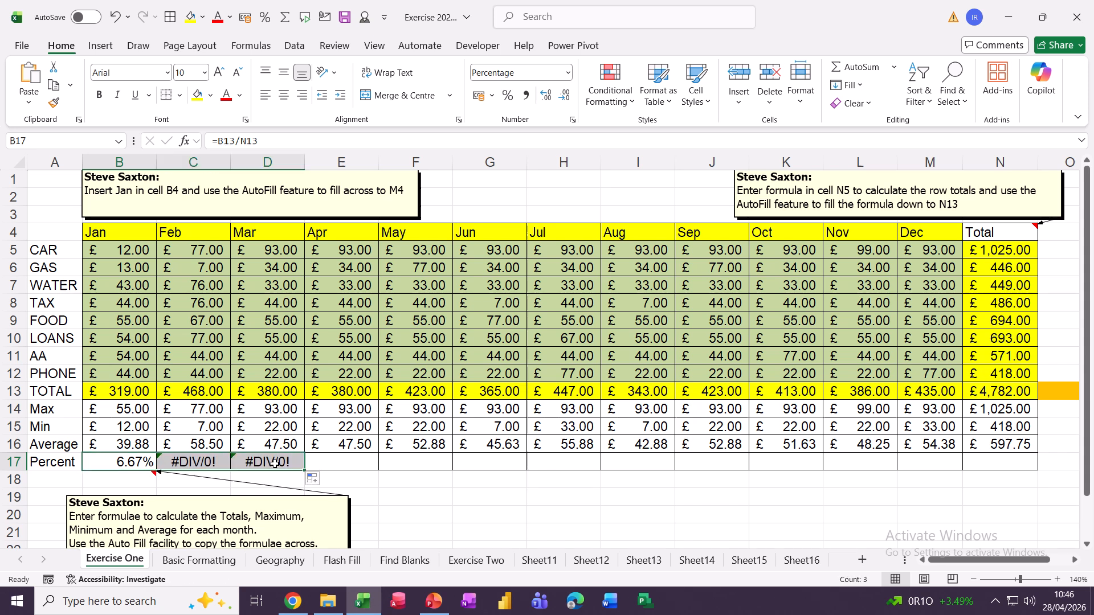
{"action": "left_click", "coordinate": [190, 463]}
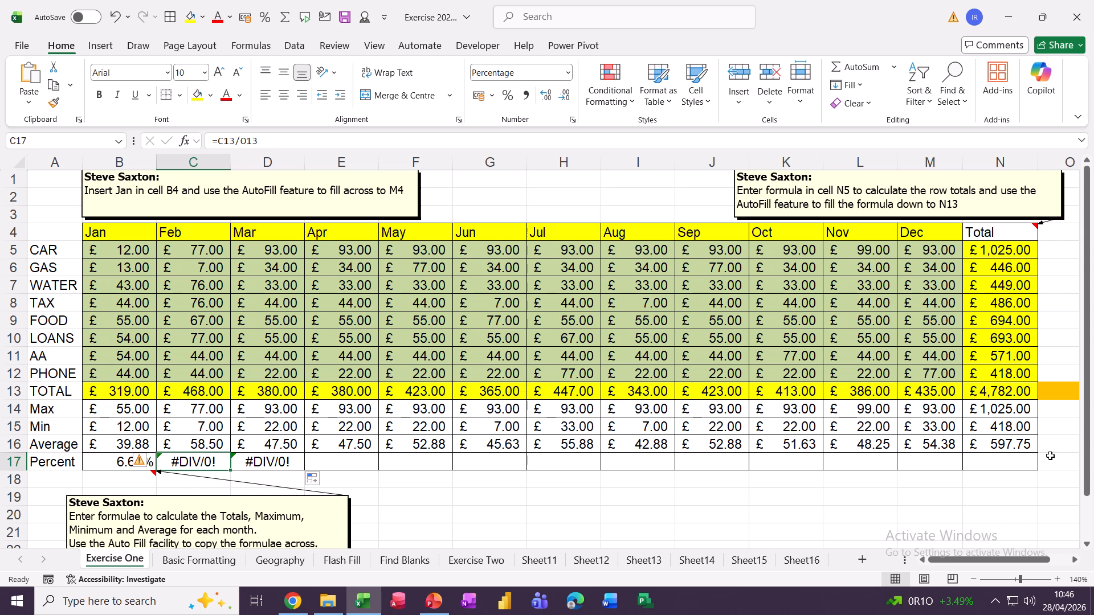
{"action": "left_click", "coordinate": [1051, 390]}
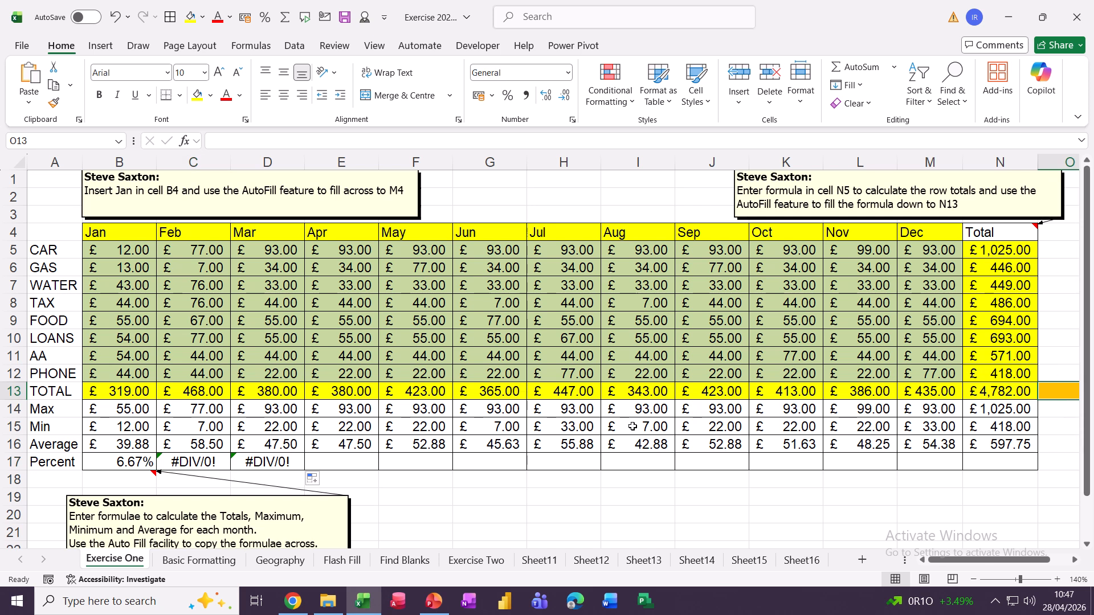
{"action": "scroll", "coordinate": [633, 426], "scroll_direction": "down", "scroll_amount": 2}
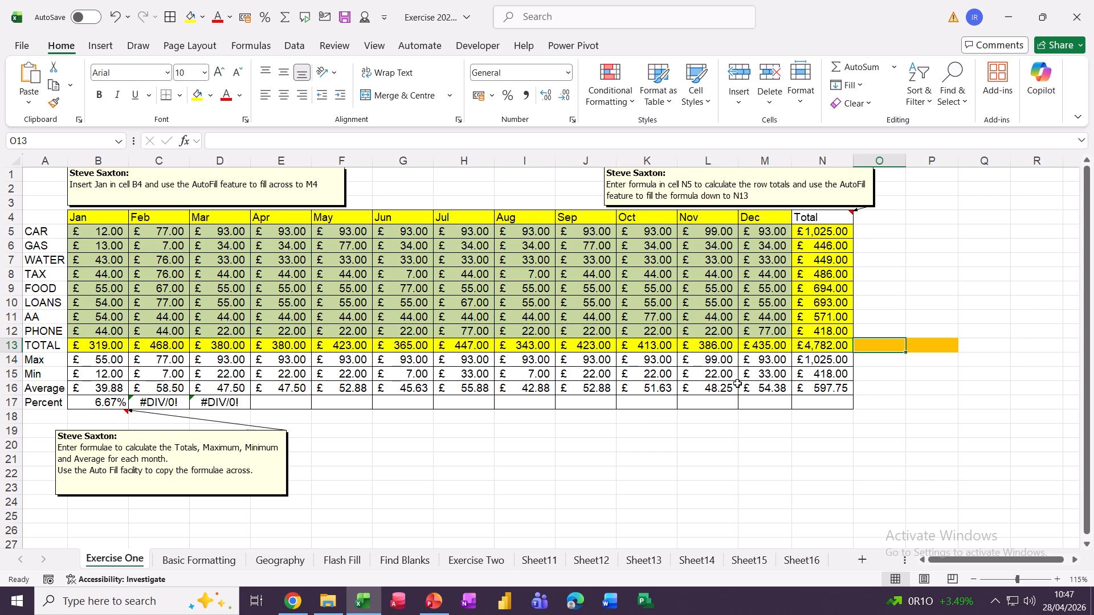
Compare the Mar, Feb and Jan Percent formulas to see the divisor shift to P13
{"action": "left_click", "coordinate": [217, 403]}
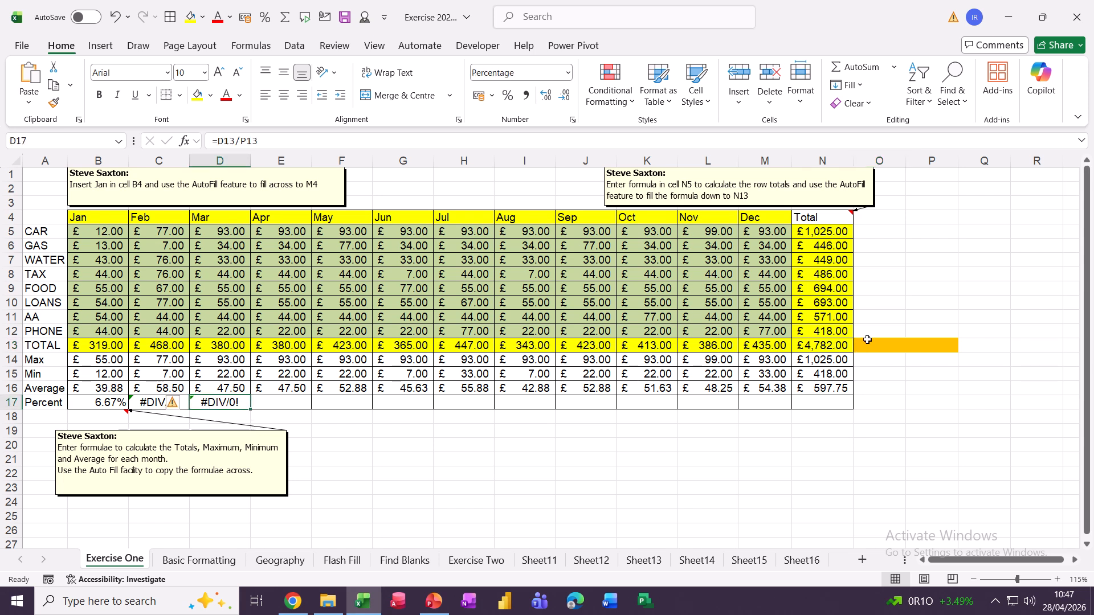
{"action": "left_click", "coordinate": [923, 344]}
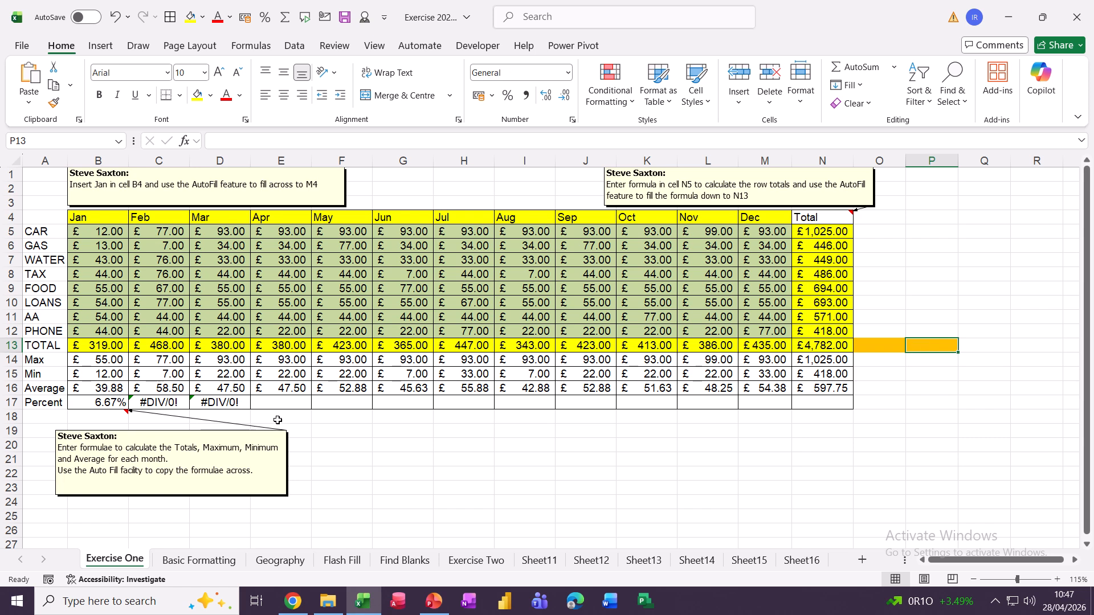
{"action": "left_click", "coordinate": [212, 403]}
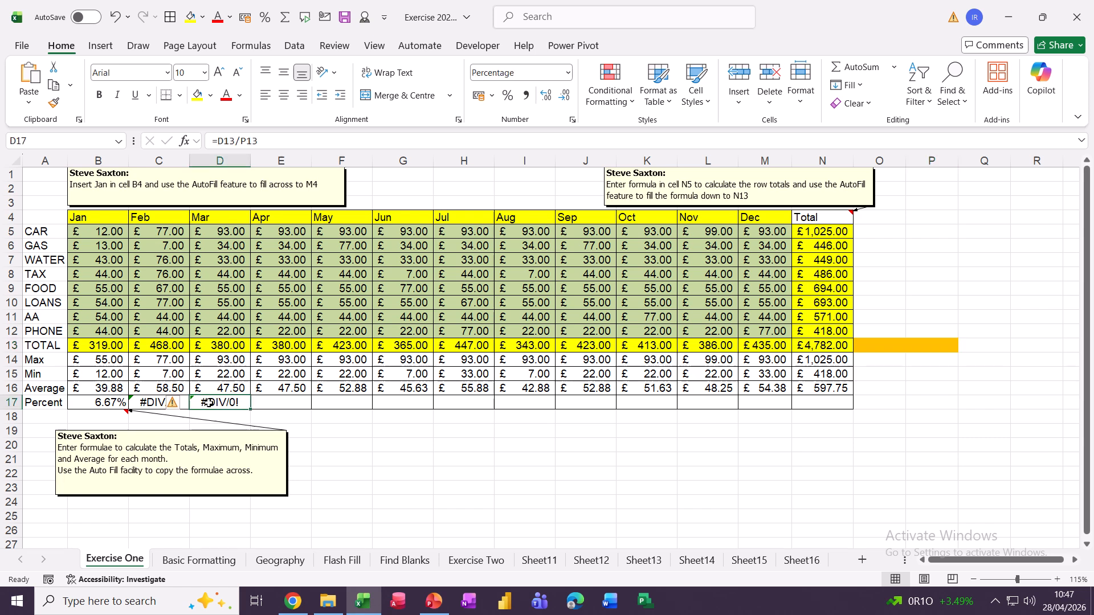
{"action": "left_click", "coordinate": [159, 403]}
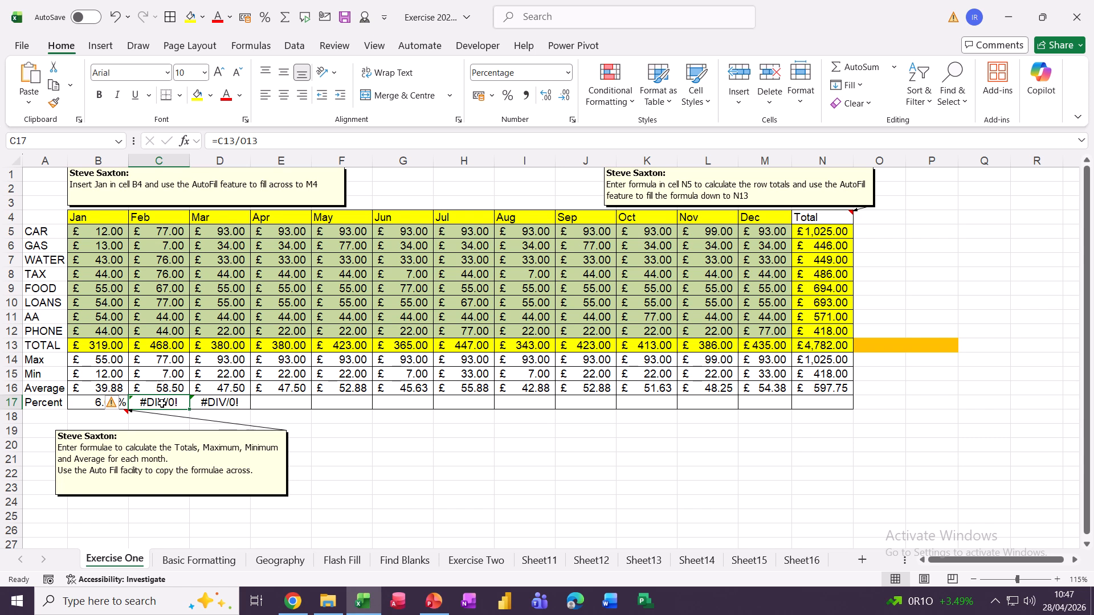
{"action": "left_click", "coordinate": [93, 403]}
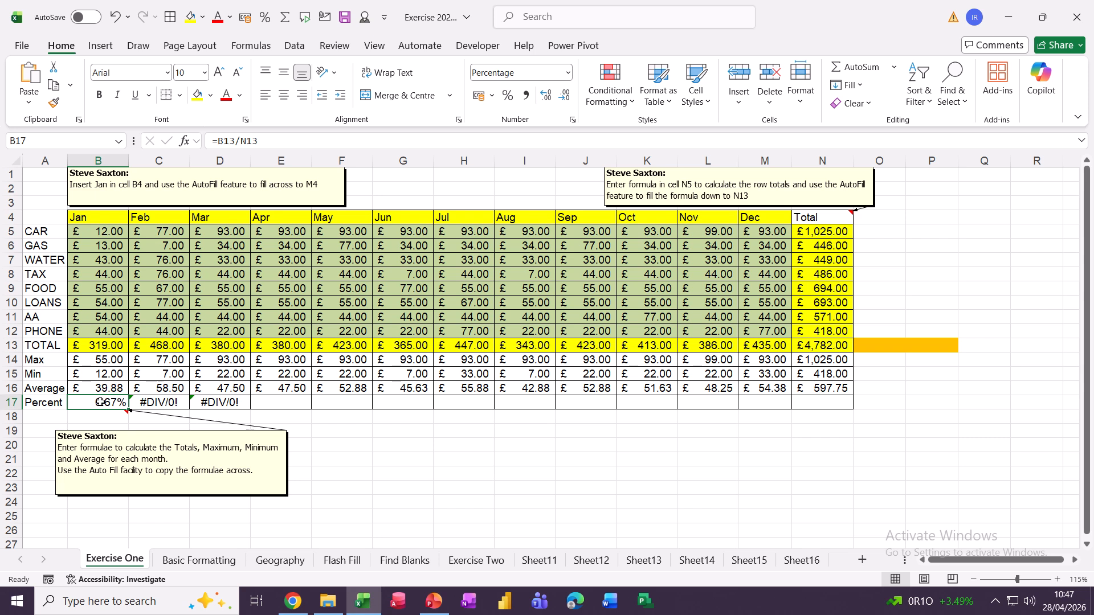
{"action": "left_click", "coordinate": [153, 403]}
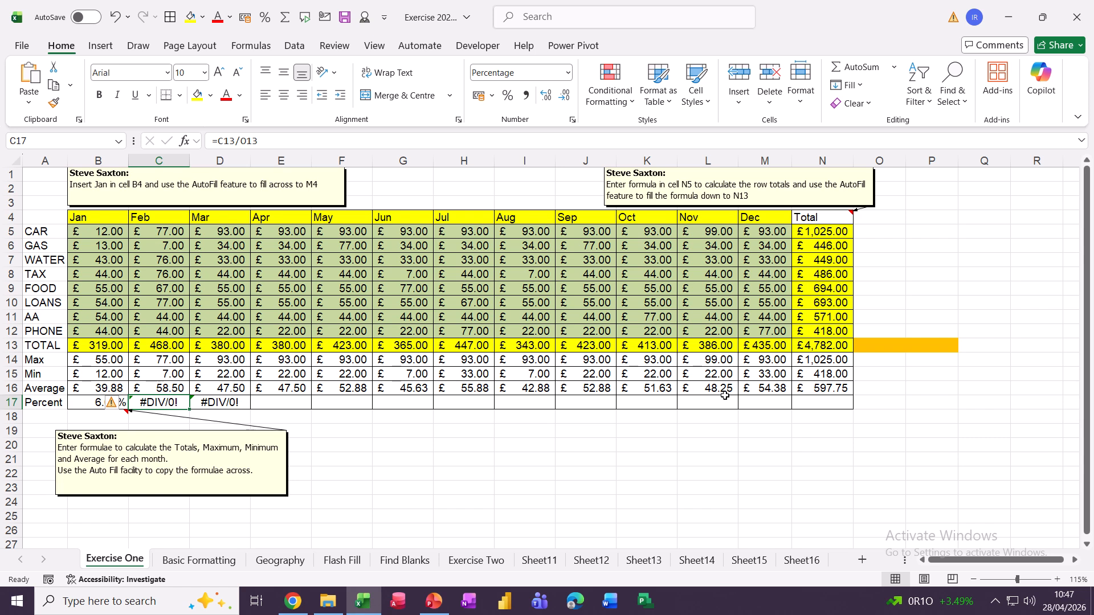
{"action": "left_click", "coordinate": [88, 403]}
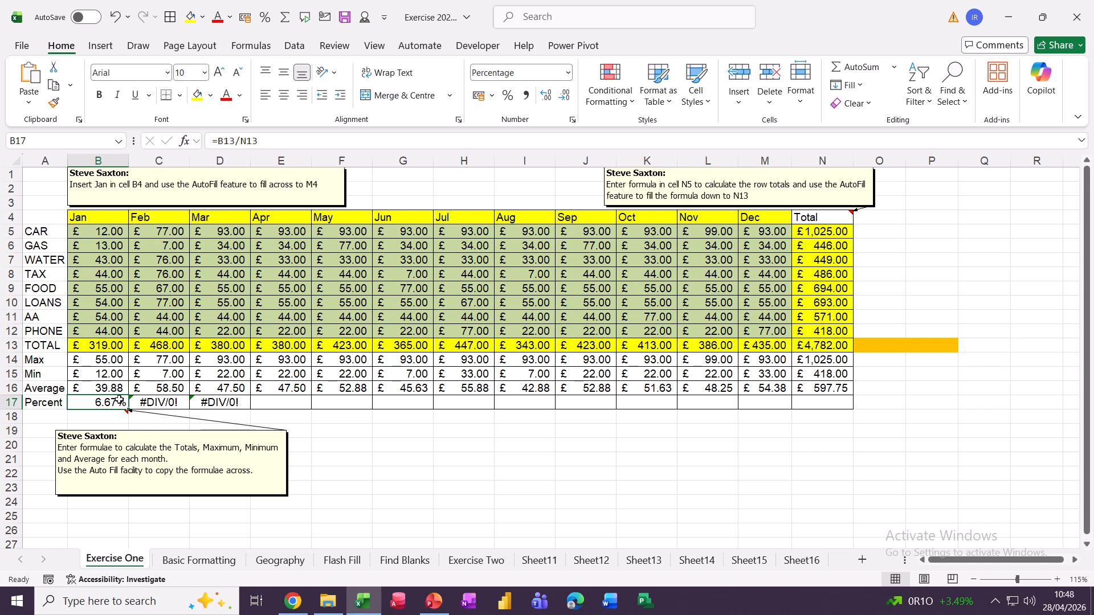
Change January's Percent formula to =B13/$N$13 and fill it across to N17, reaching 100.00%
{"action": "left_click", "coordinate": [244, 141]}
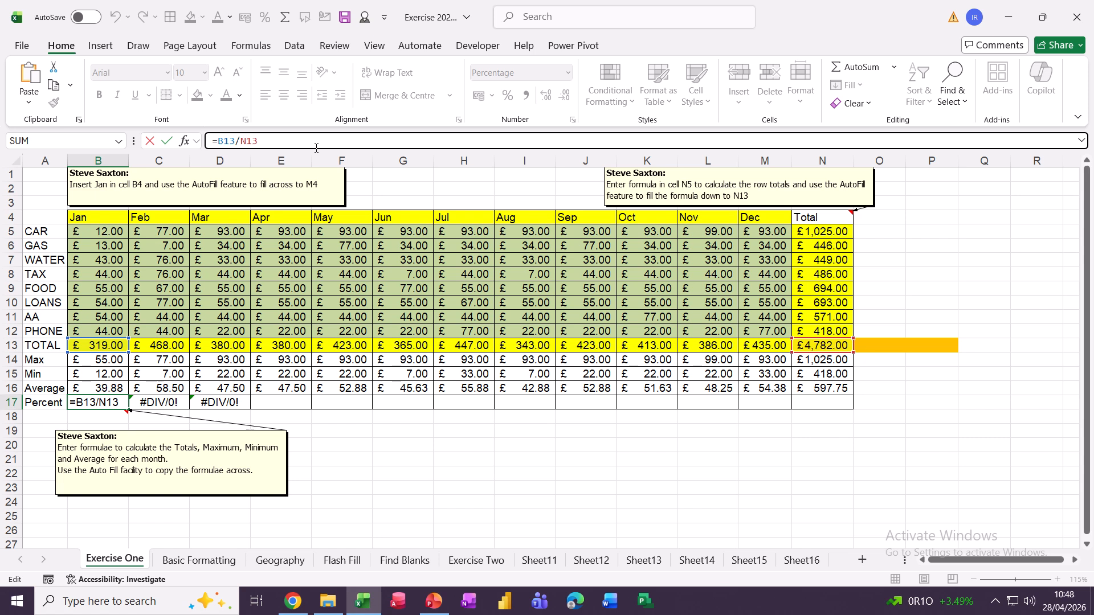
{"action": "key", "text": "F4"}
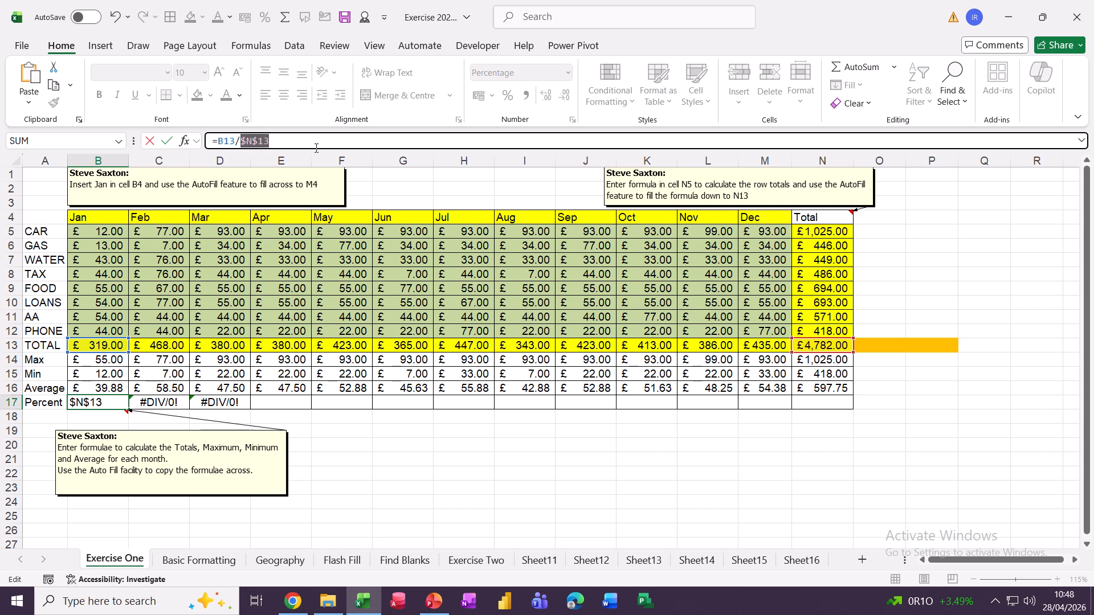
{"action": "left_click", "coordinate": [285, 143]}
{"action": "left_click", "coordinate": [167, 141]}
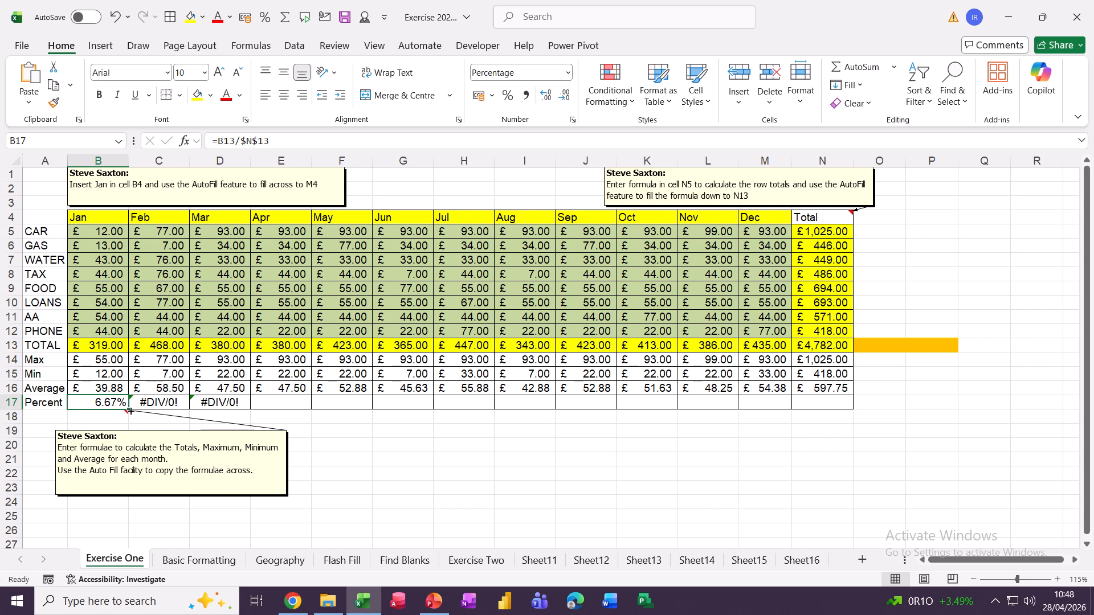
{"action": "left_click_drag", "start_coordinate": [130, 410], "coordinate": [850, 448]}
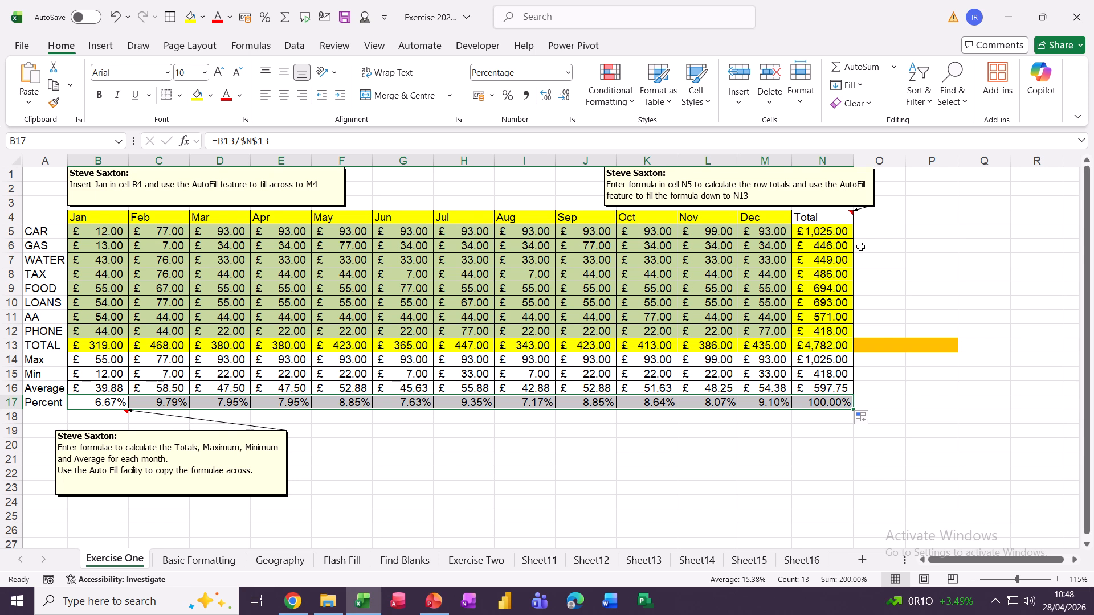
{"action": "left_click", "coordinate": [868, 230]}
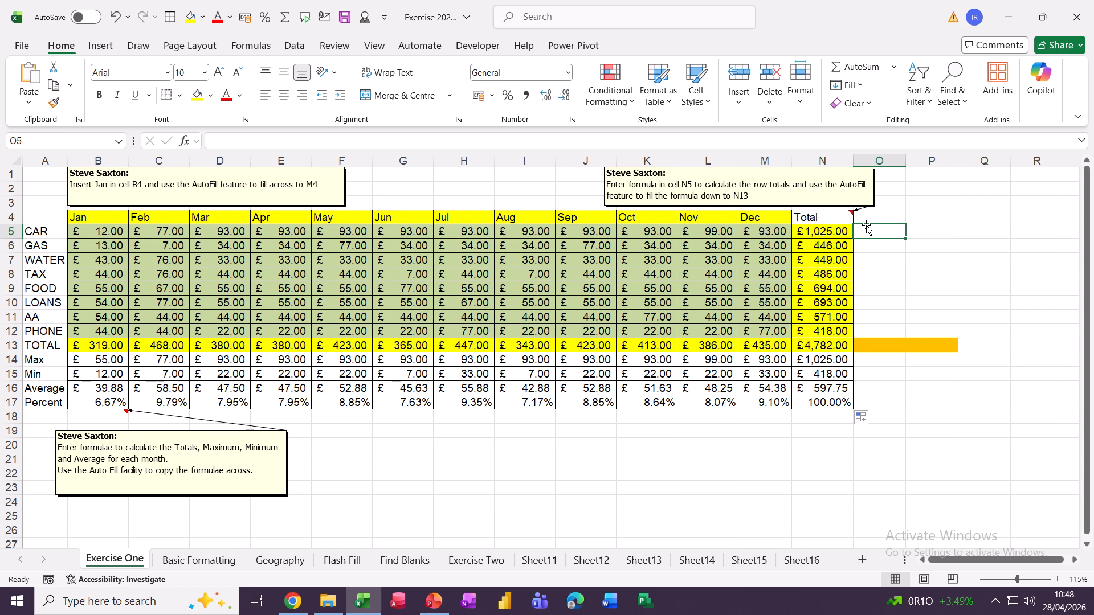
Enter =N5/$N$13 in O5, format it as a percentage and fill it down to O13
{"action": "type", "text": "="}
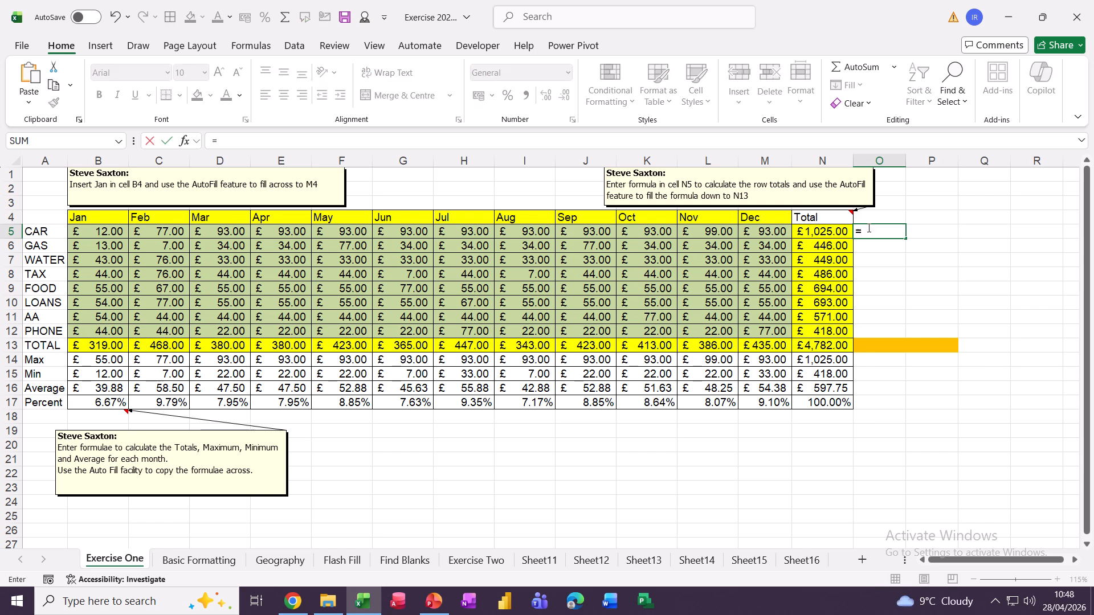
{"action": "left_click", "coordinate": [810, 235]}
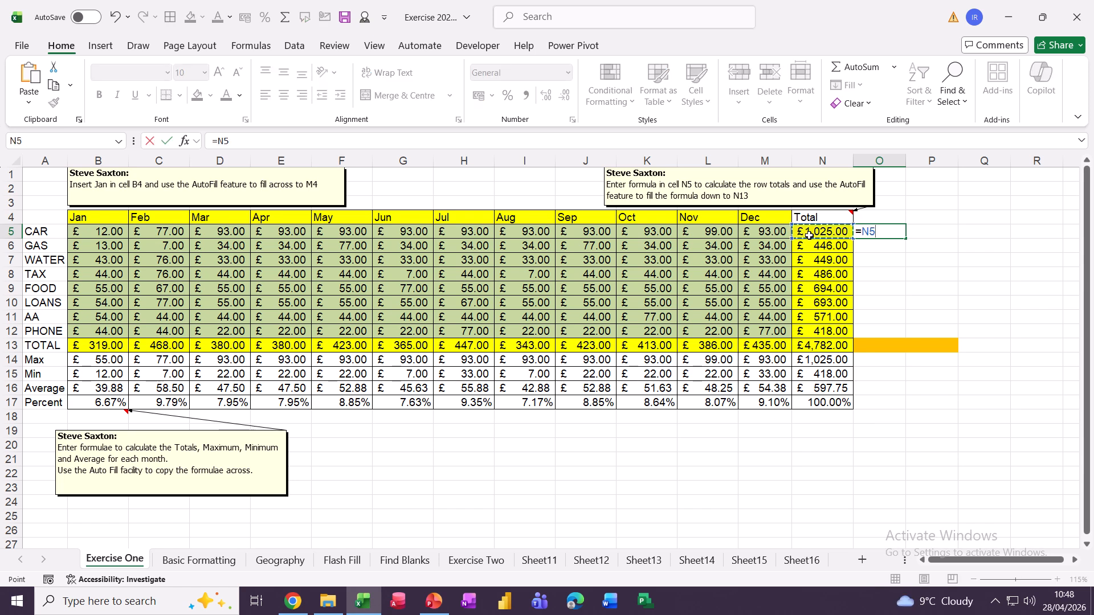
{"action": "type", "text": "/"}
{"action": "left_click", "coordinate": [810, 346]}
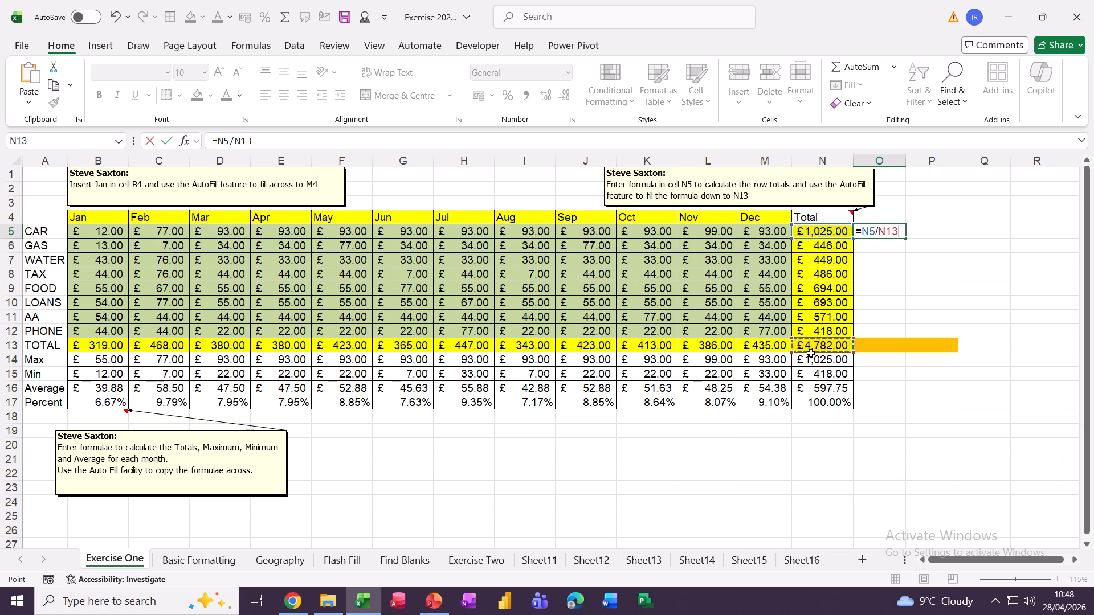
{"action": "key", "text": "F4"}
{"action": "left_click", "coordinate": [166, 140]}
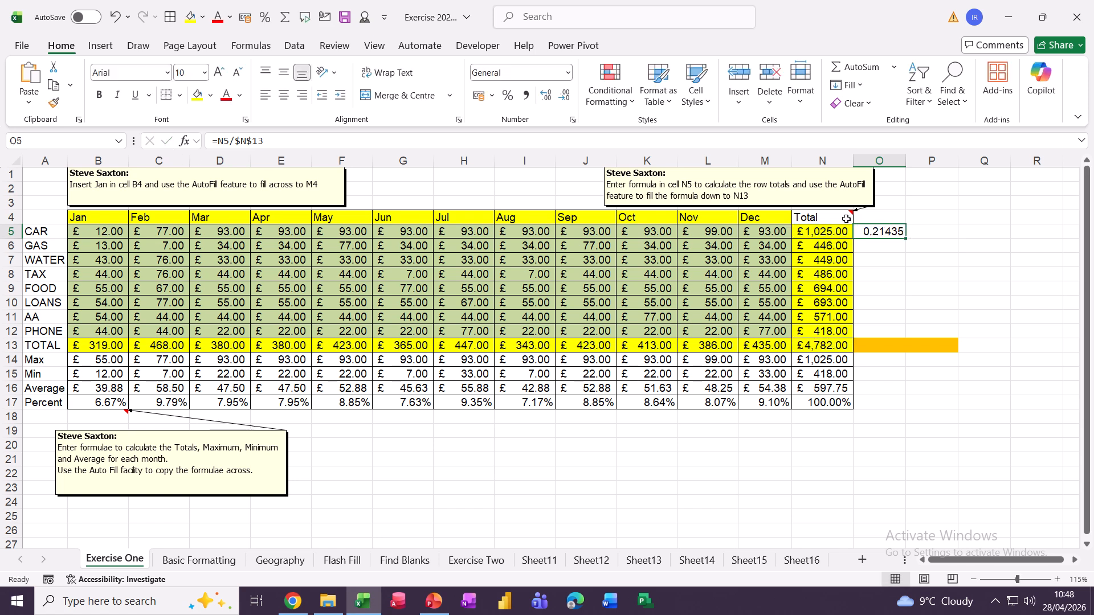
{"action": "left_click", "coordinate": [567, 73]}
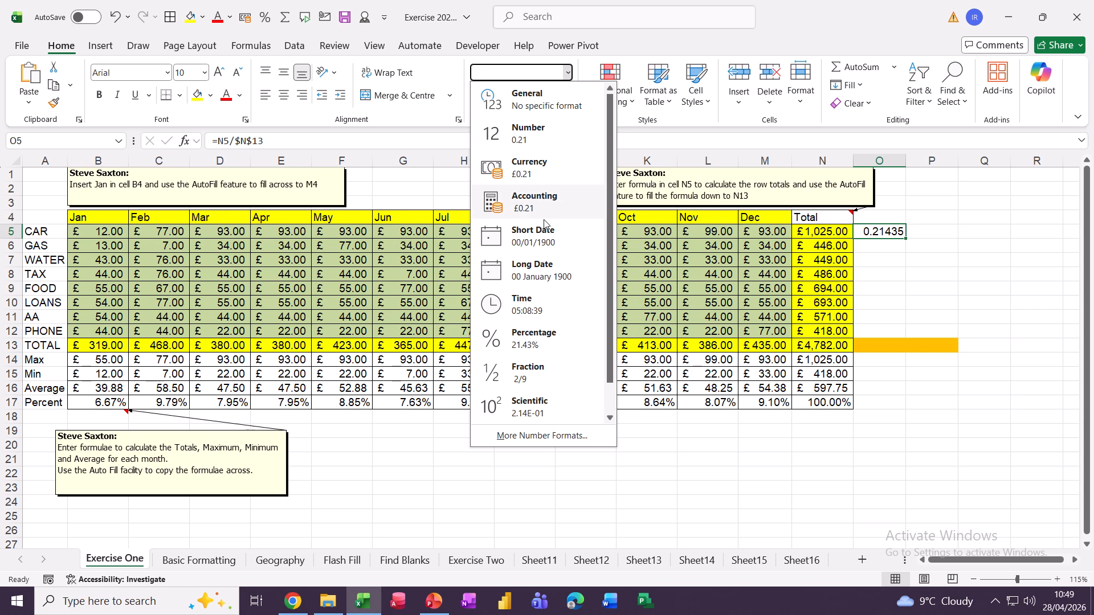
{"action": "left_click", "coordinate": [518, 343]}
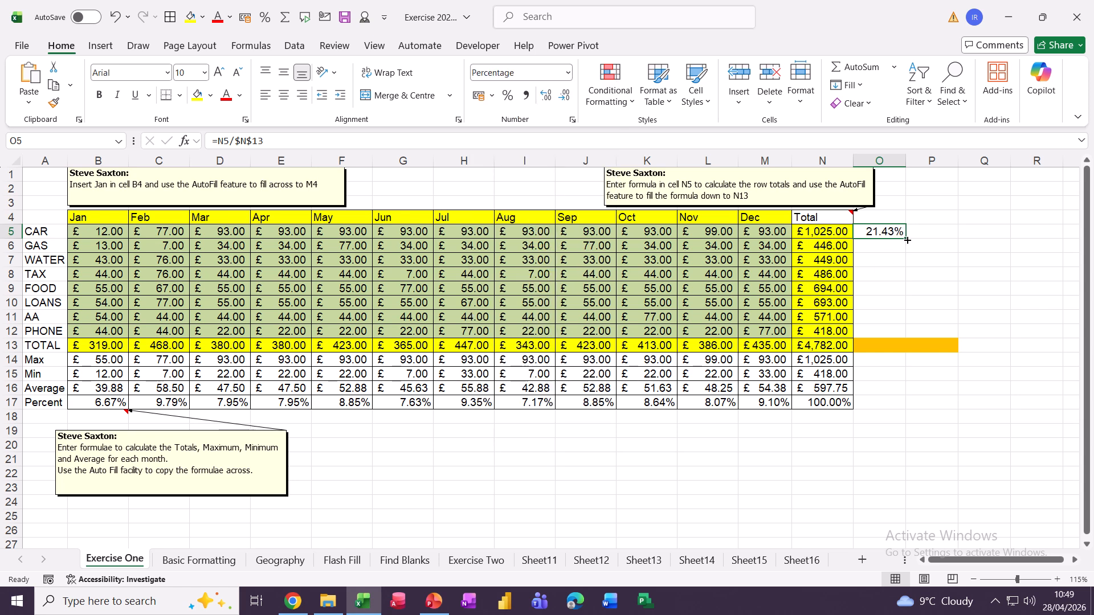
{"action": "left_click_drag", "start_coordinate": [907, 240], "coordinate": [903, 358]}
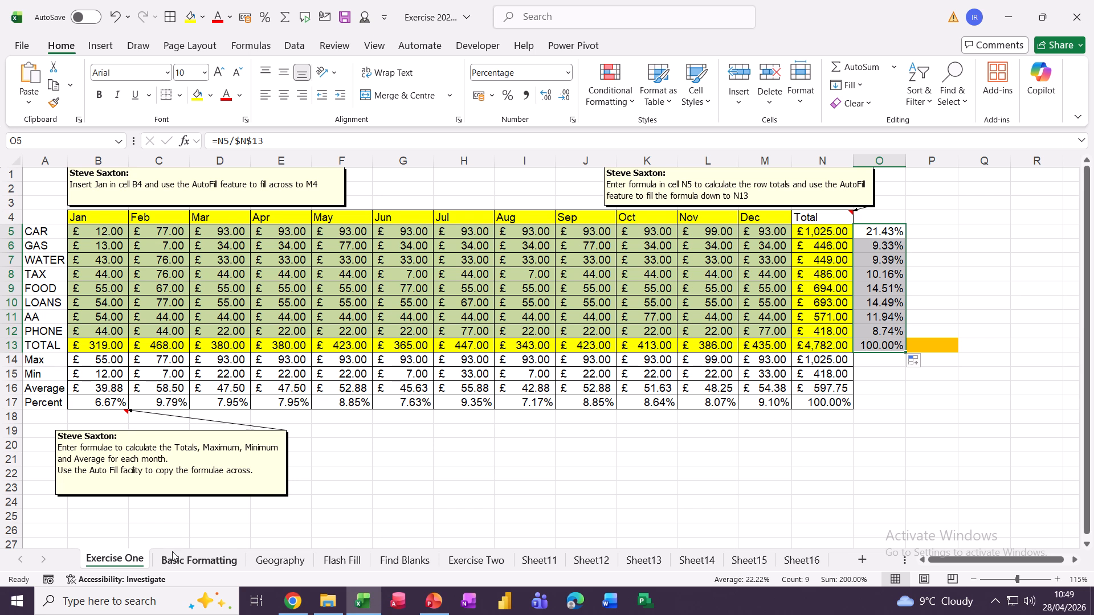
On Basic Formatting, try merging A1:N1, undo it, then apply Wrap Text to the A1 title
{"action": "left_click", "coordinate": [188, 562]}
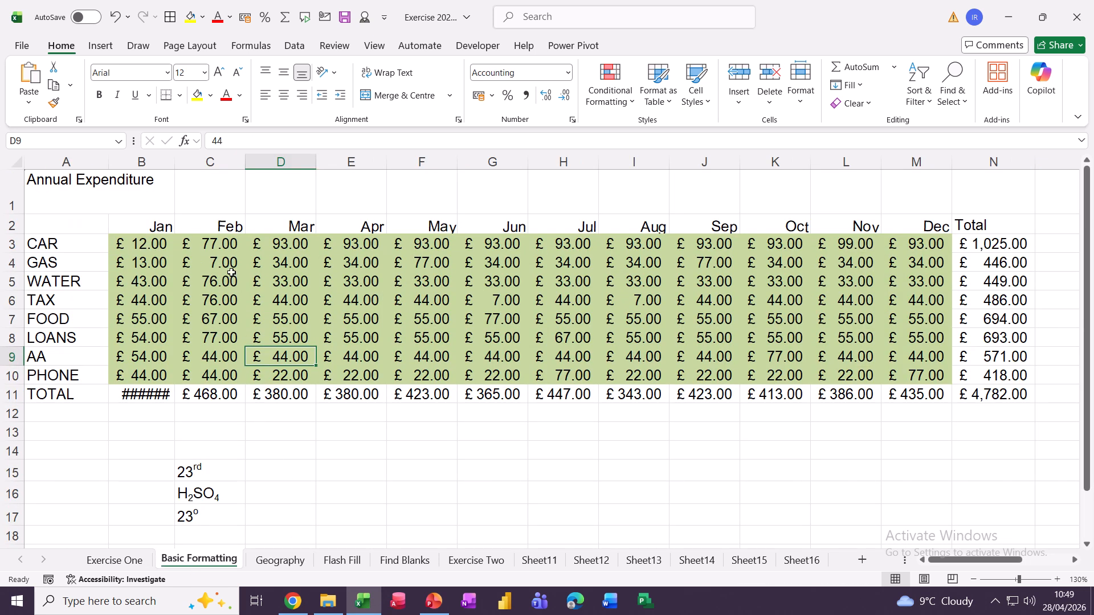
{"action": "left_click", "coordinate": [49, 191]}
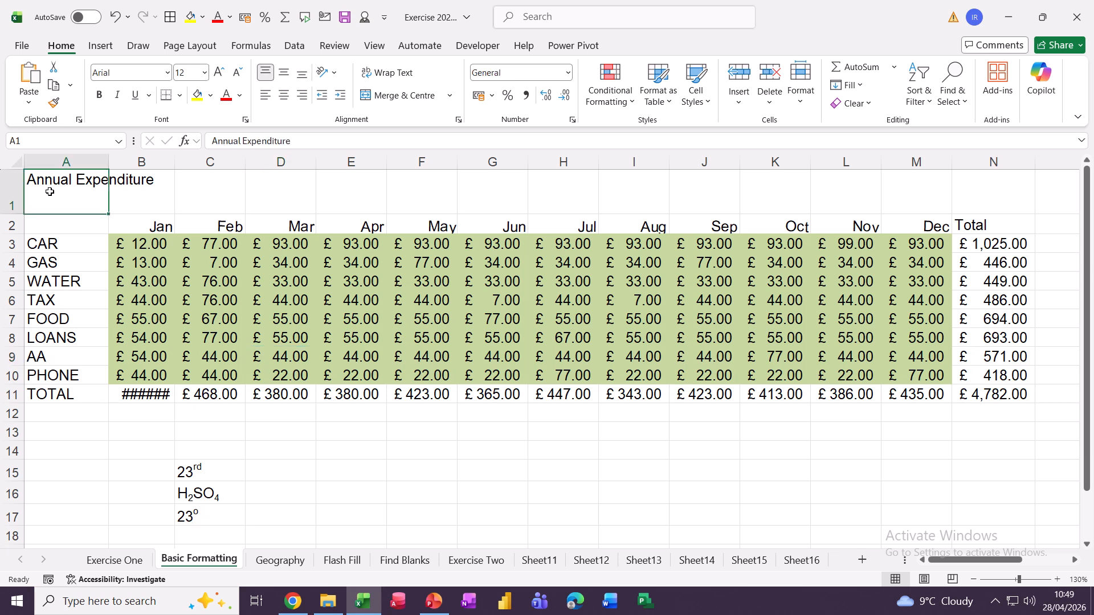
{"action": "left_click_drag", "start_coordinate": [118, 197], "coordinate": [954, 203]}
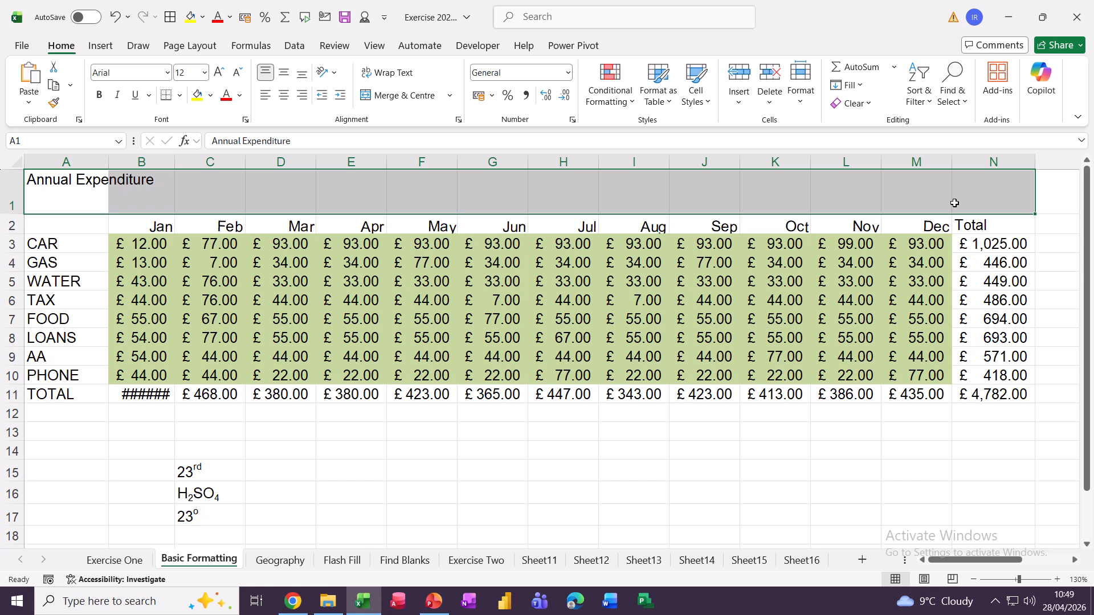
{"action": "left_click", "coordinate": [392, 95]}
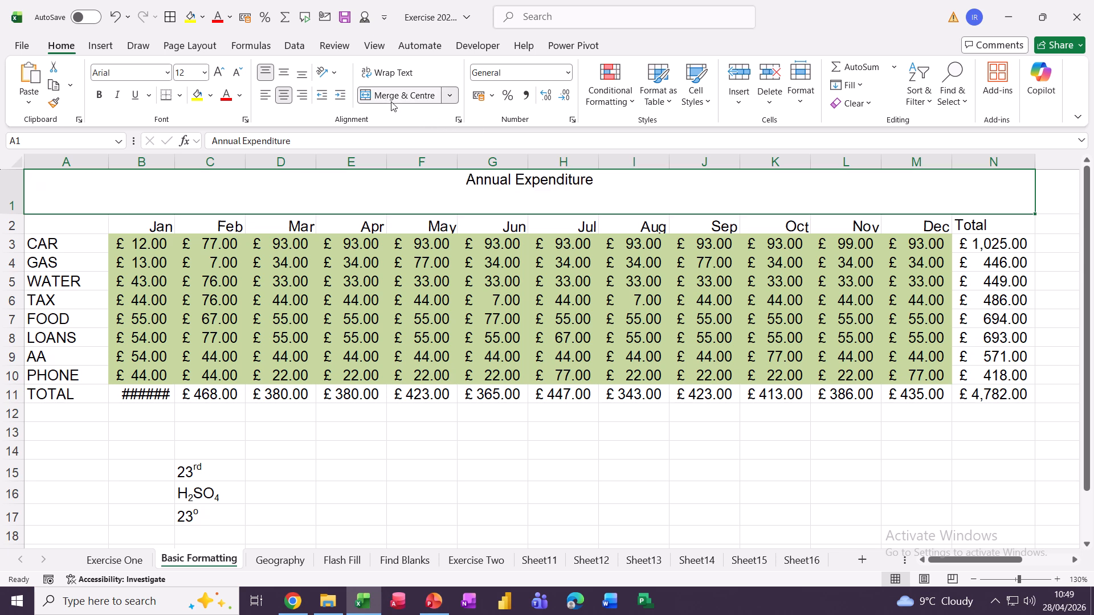
{"action": "left_click", "coordinate": [392, 101]}
{"action": "left_click", "coordinate": [73, 185]}
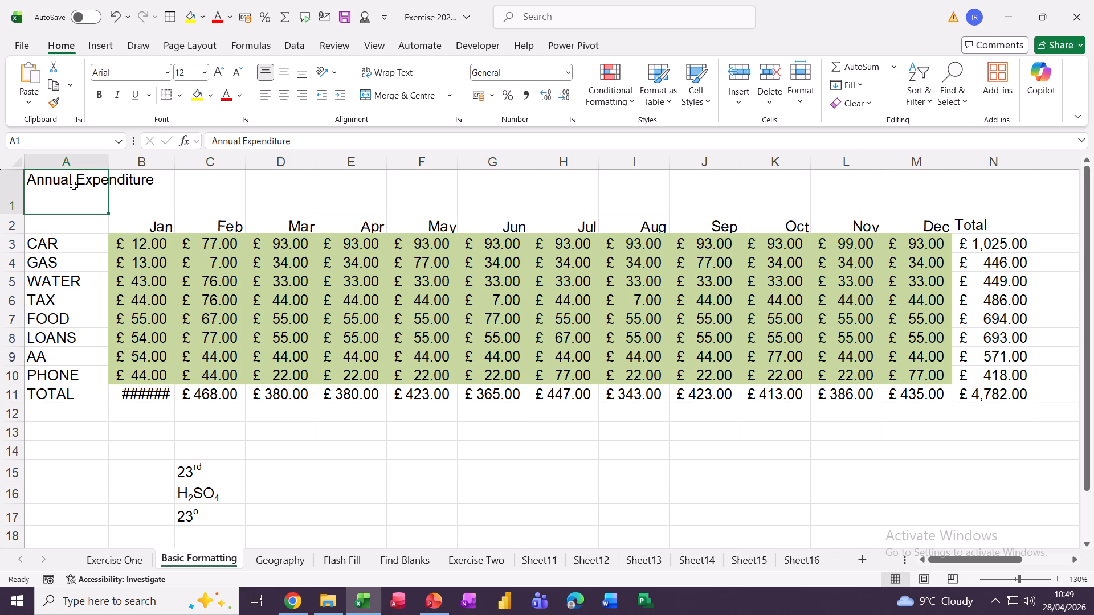
{"action": "left_click", "coordinate": [389, 75]}
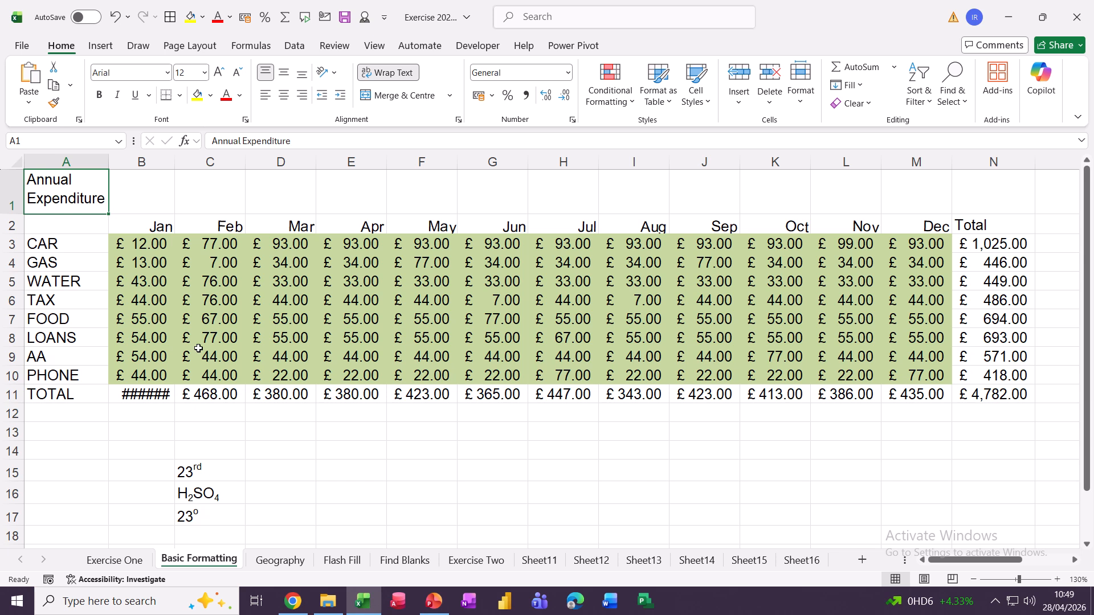
On Sheet11, look over the existing cells A1 through I1 and the soldier picture
{"action": "left_click", "coordinate": [536, 562]}
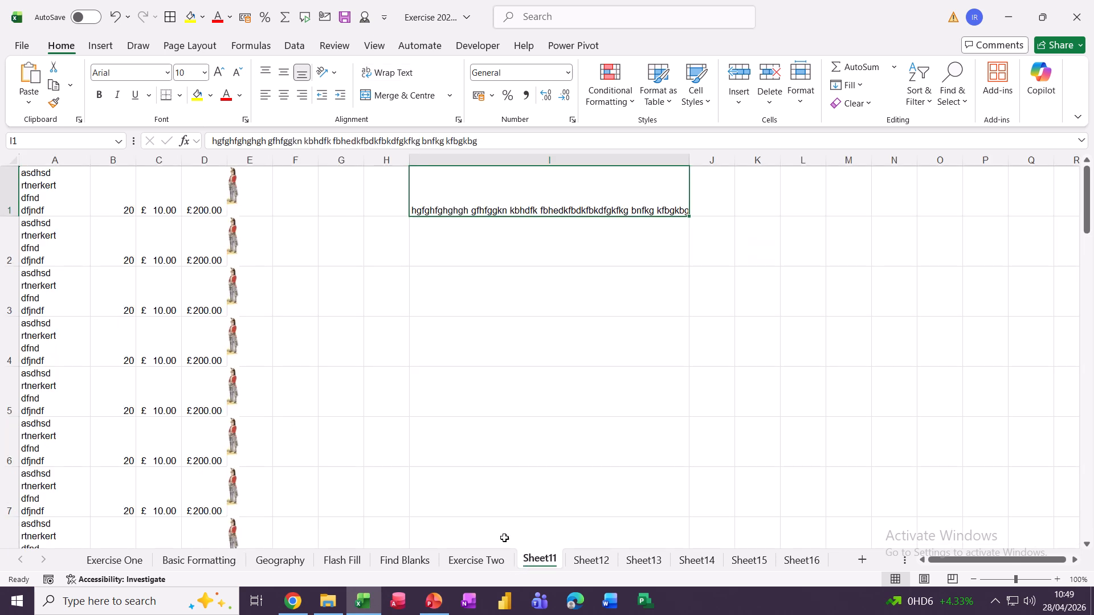
{"action": "left_click", "coordinate": [37, 193]}
{"action": "left_click", "coordinate": [107, 195]}
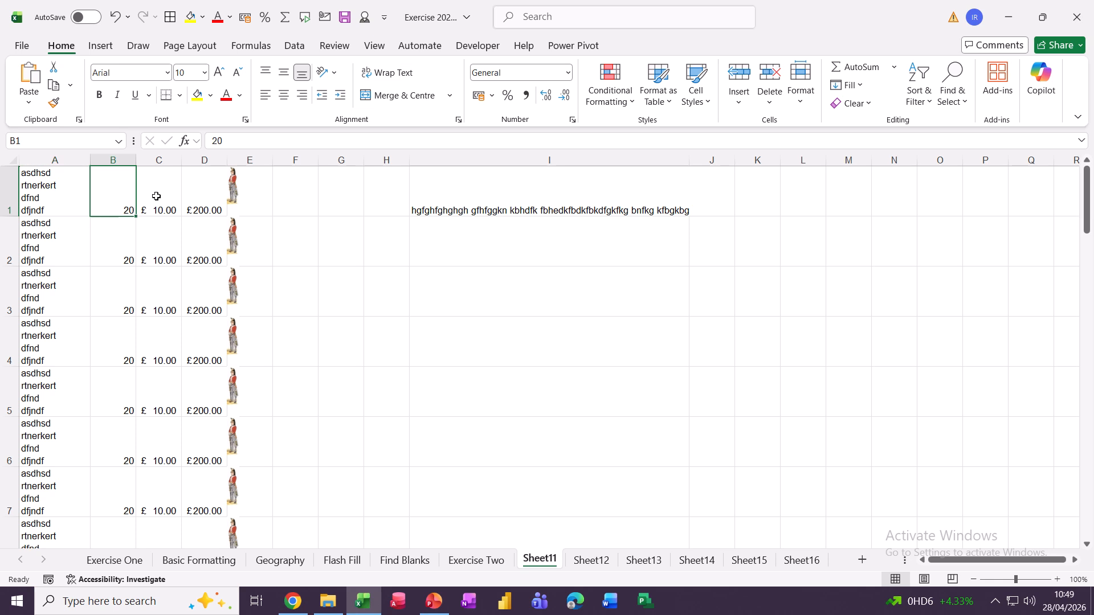
{"action": "left_click", "coordinate": [157, 196]}
{"action": "left_click", "coordinate": [206, 196]}
{"action": "left_click", "coordinate": [234, 193]}
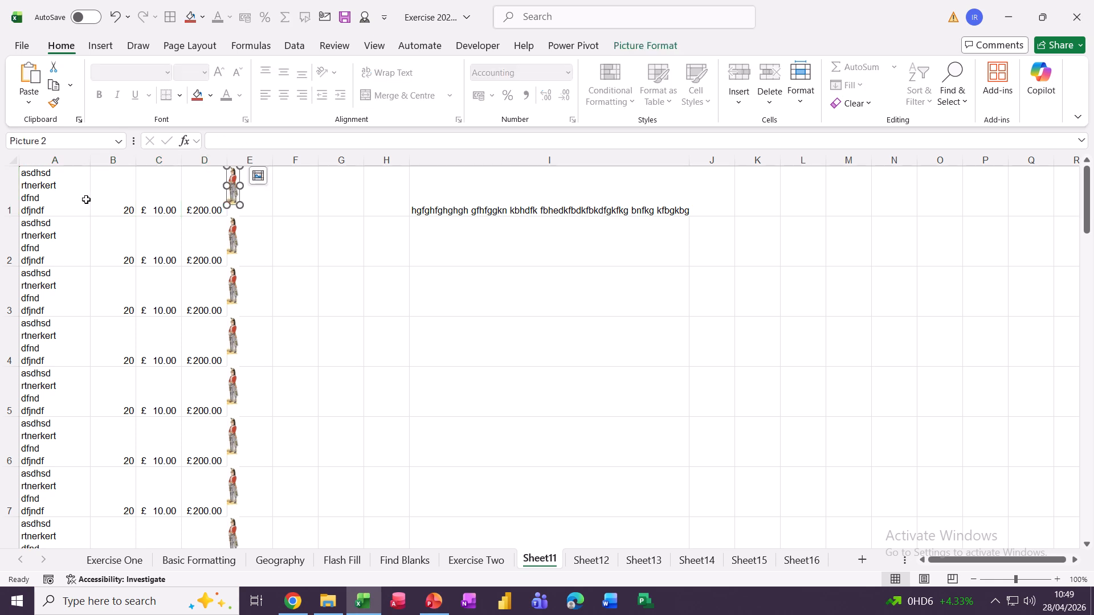
{"action": "left_click", "coordinate": [39, 198]}
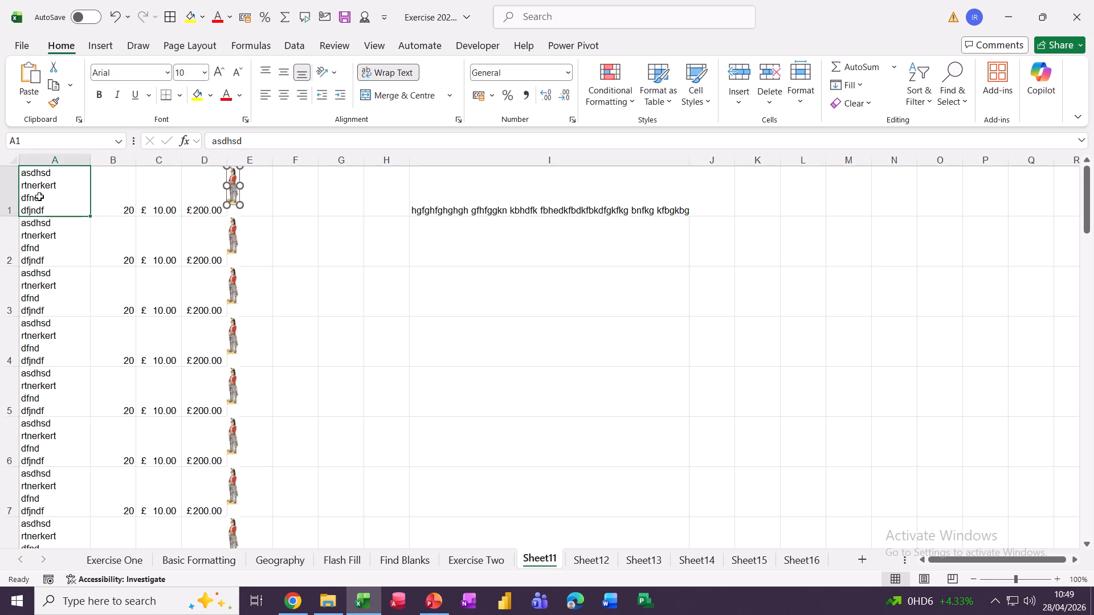
{"action": "left_click", "coordinate": [447, 205]}
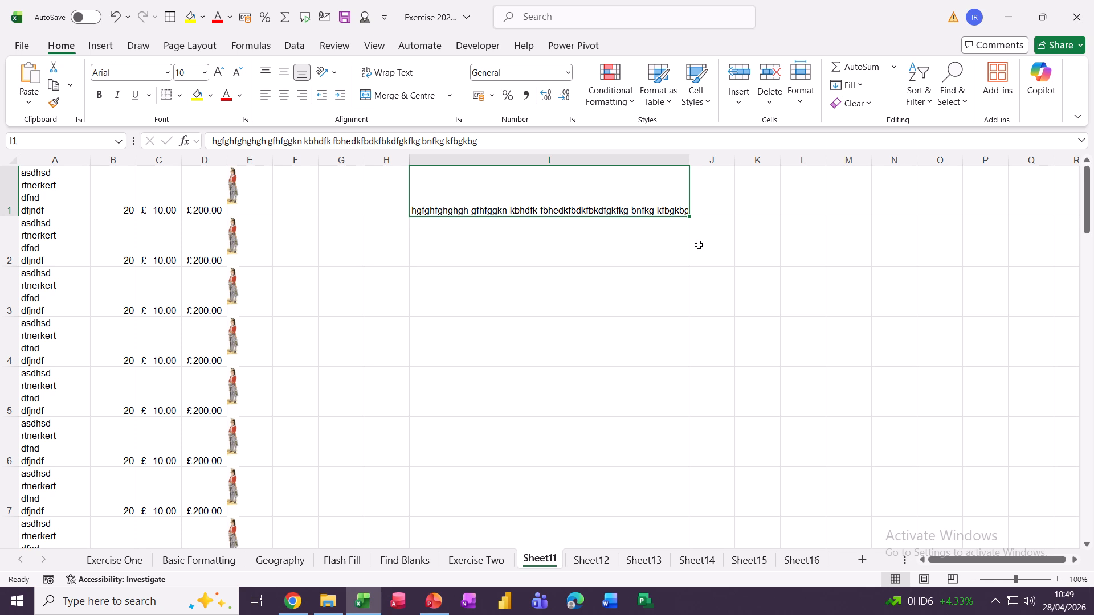
Enter three lines in J2: dhdhdhd, gfegfefye and dfgfdhdf, using Alt+Enter breaks
{"action": "left_click", "coordinate": [719, 248]}
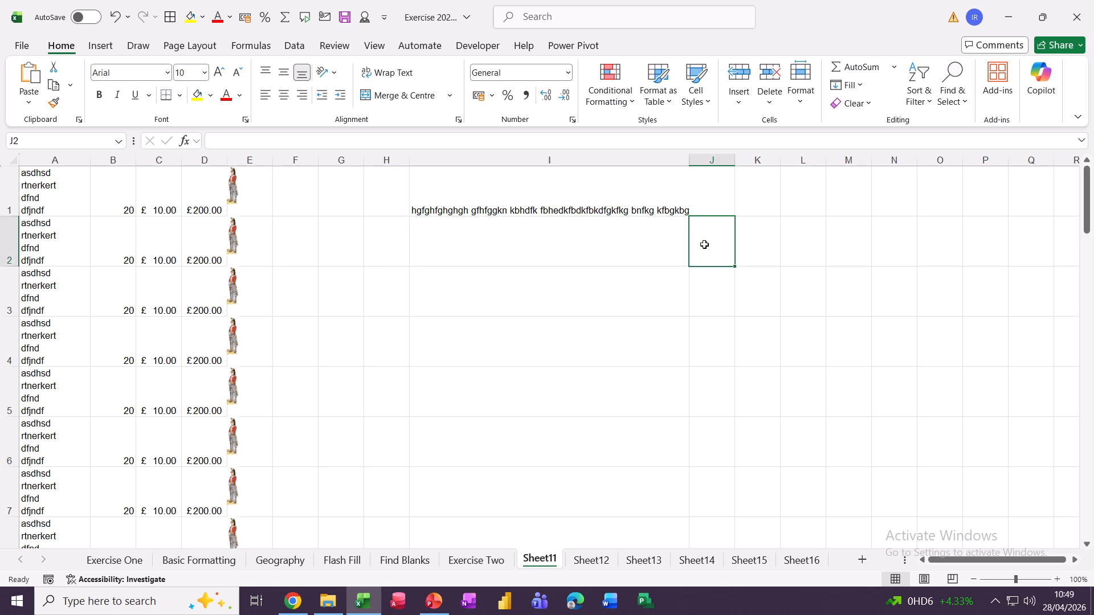
{"action": "type", "text": "dhdhdhd"}
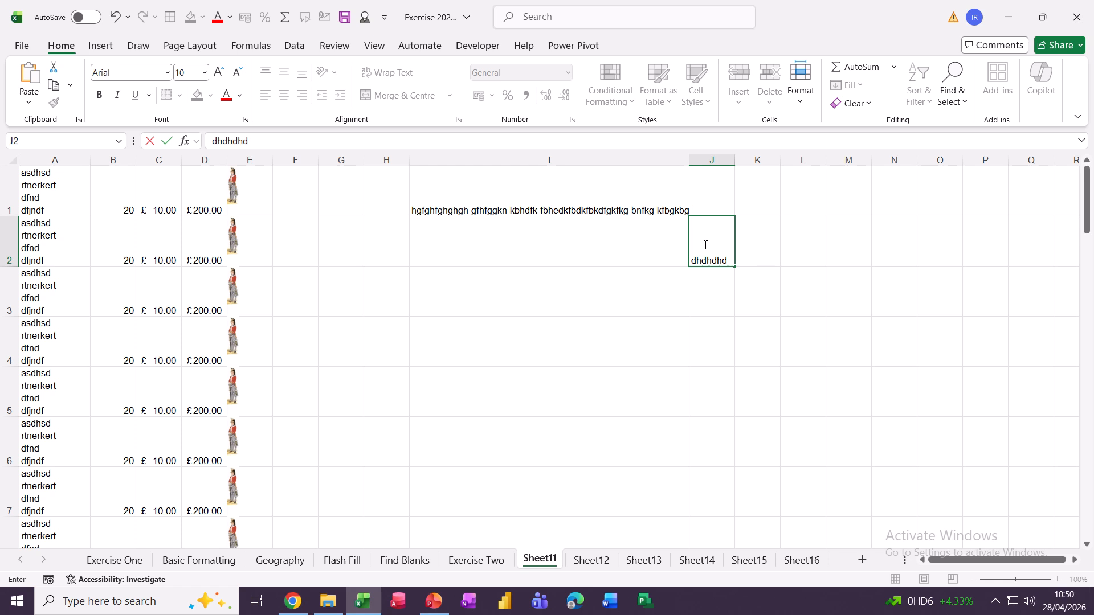
{"action": "key", "text": "alt+Return"}
{"action": "type", "text": "gfegfefye"}
{"action": "key", "text": "alt+Return"}
{"action": "type", "text": "dfgfdhdf"}
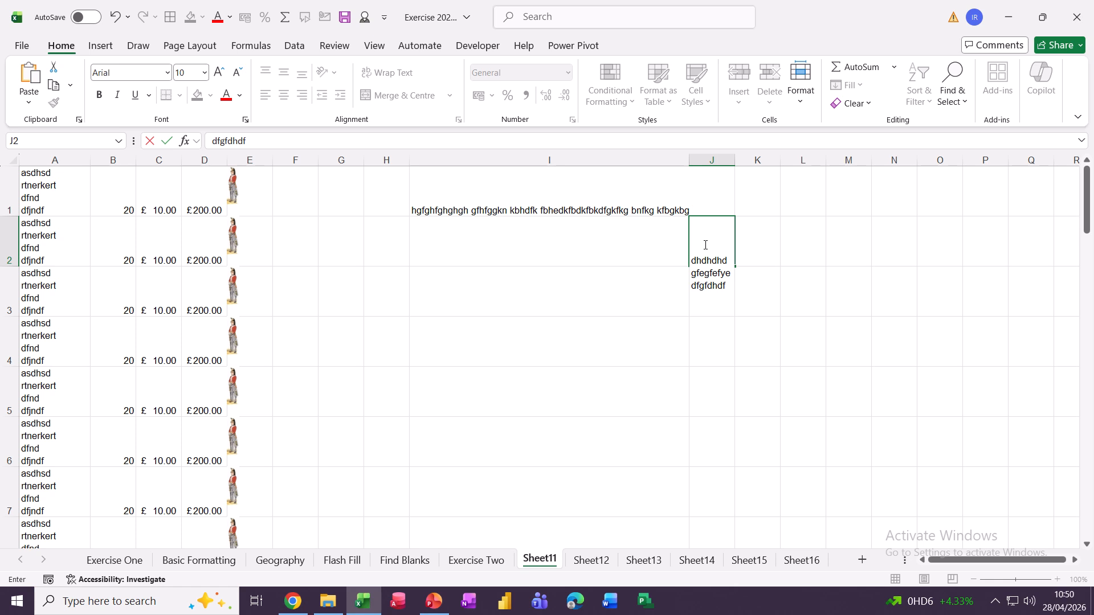
{"action": "key", "text": "Return"}
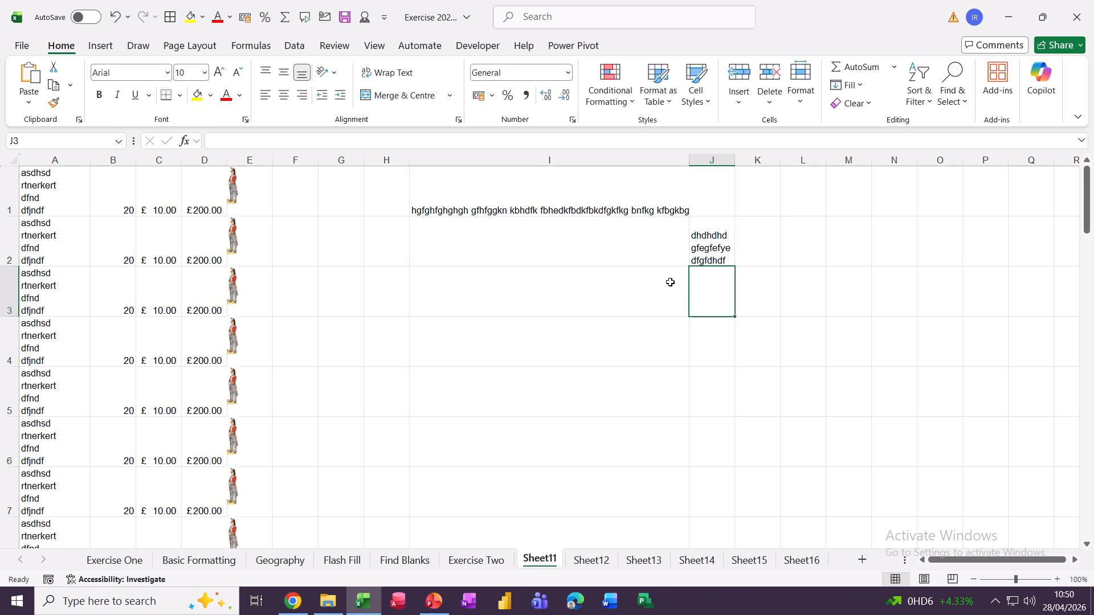
Turn on Wrap Text for J3 and enter 'fdhfhj hj sjjs jgs fgd fj sjs df'
{"action": "left_click", "coordinate": [766, 322]}
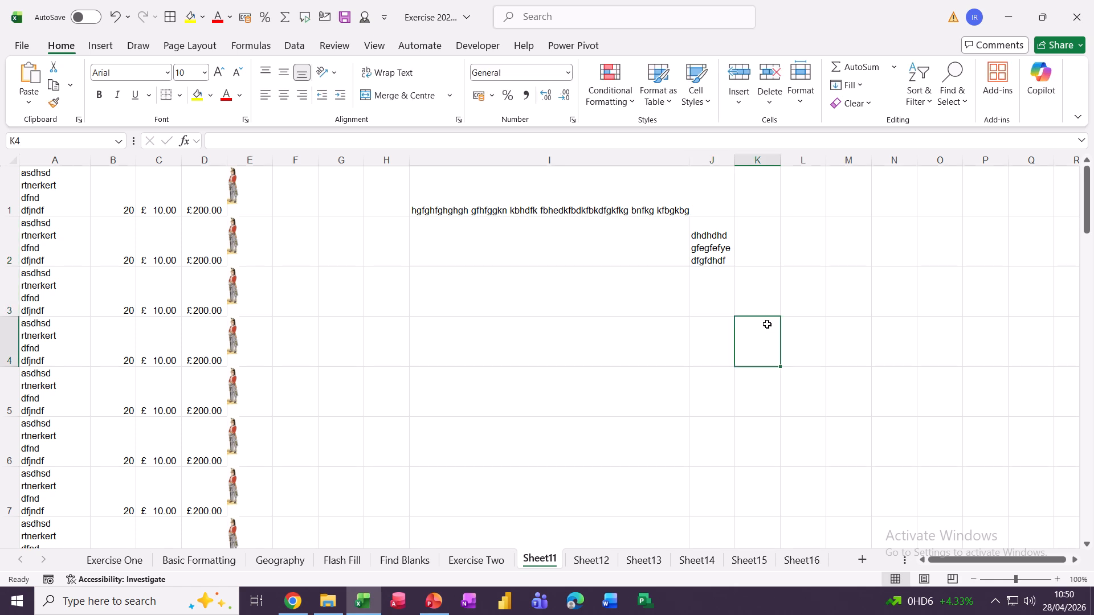
{"action": "left_click", "coordinate": [724, 290]}
{"action": "left_click", "coordinate": [383, 79]}
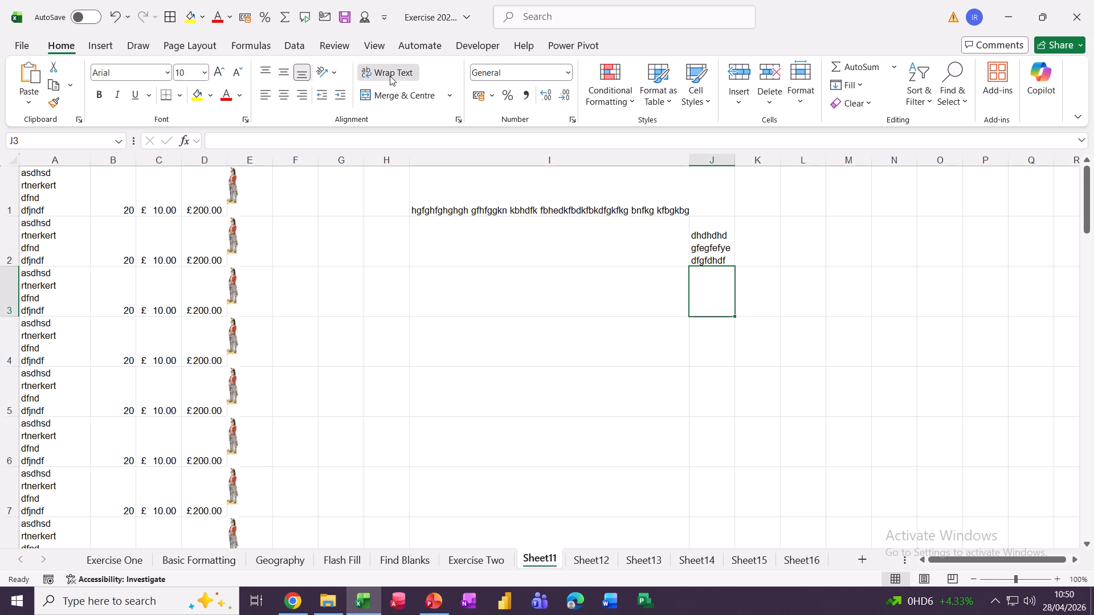
{"action": "type", "text": "fdhfhj hj s"}
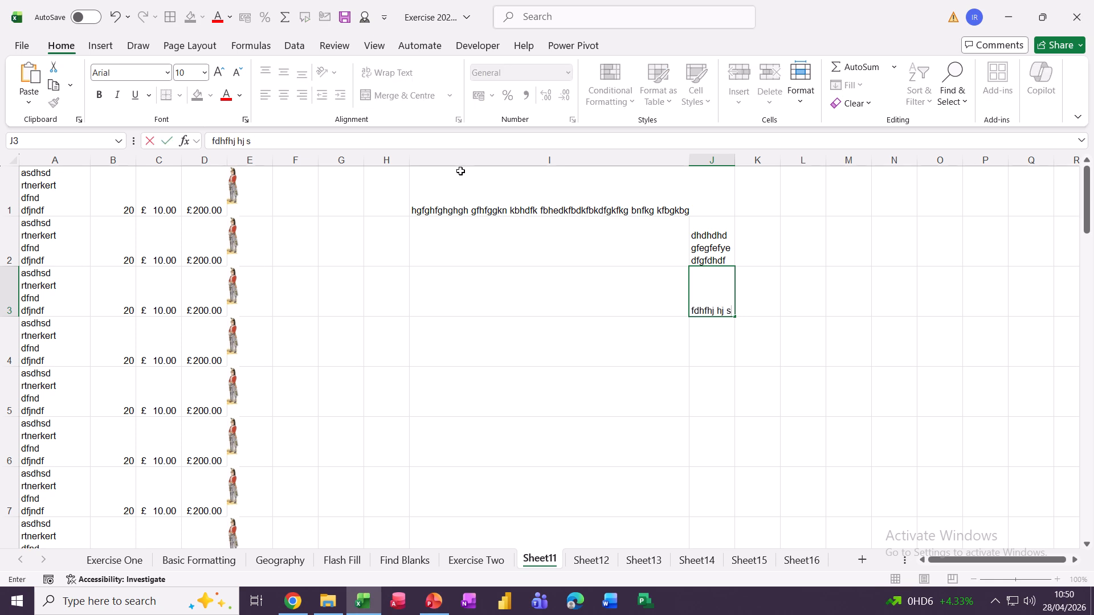
{"action": "type", "text": "jjs jgs fgd fj s"}
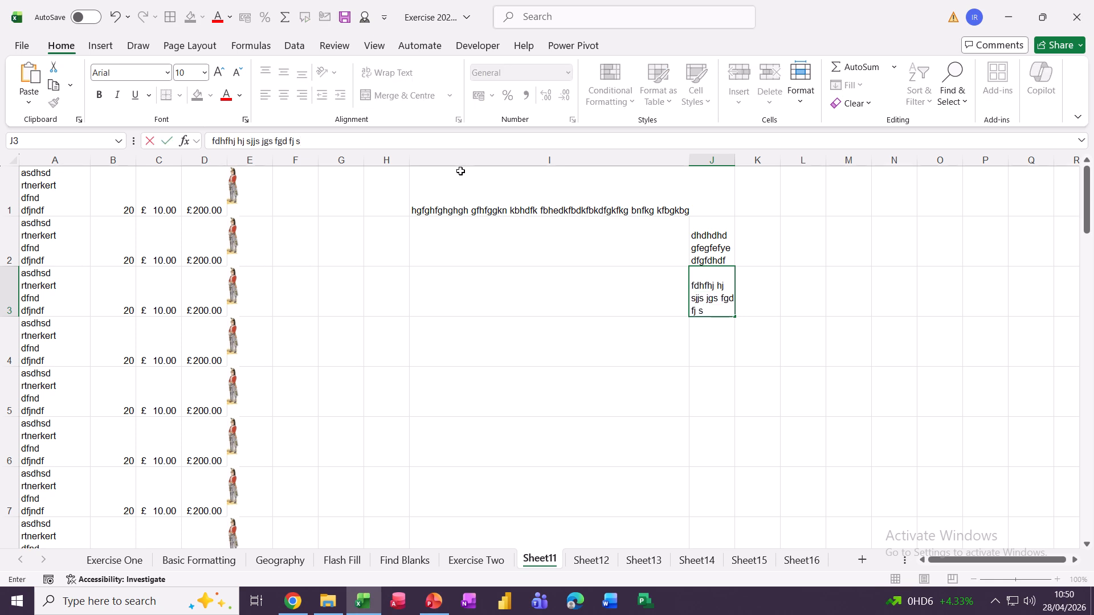
{"action": "type", "text": "js df"}
{"action": "left_click", "coordinate": [698, 335]}
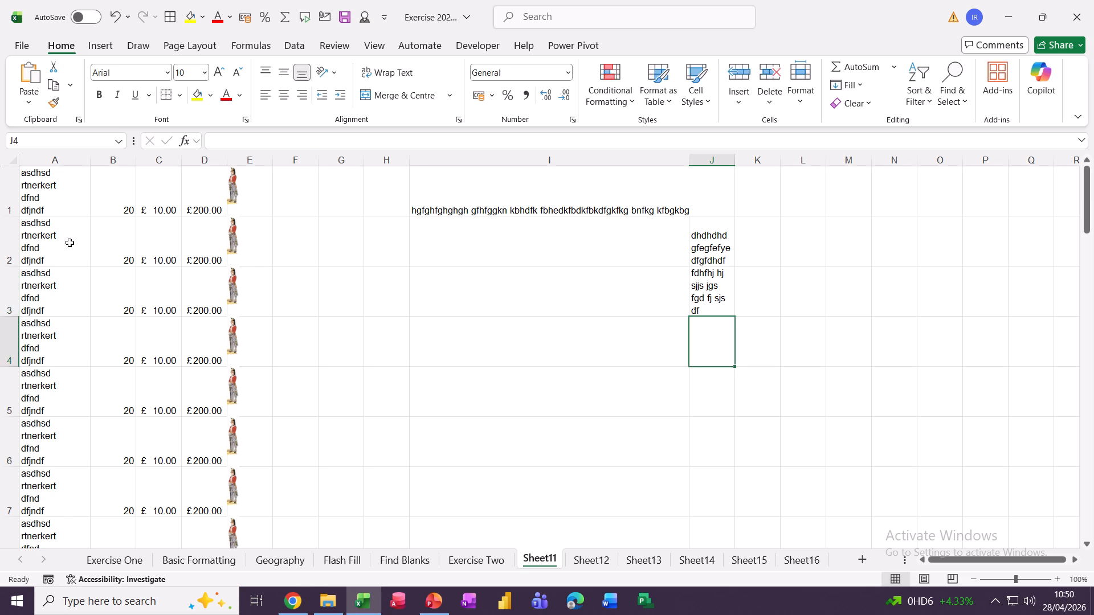
On Basic Formatting, angle the Jan–Dec headers in B2:M2 anti-clockwise, then set them to Rotate Text Up
{"action": "left_click", "coordinate": [183, 561]}
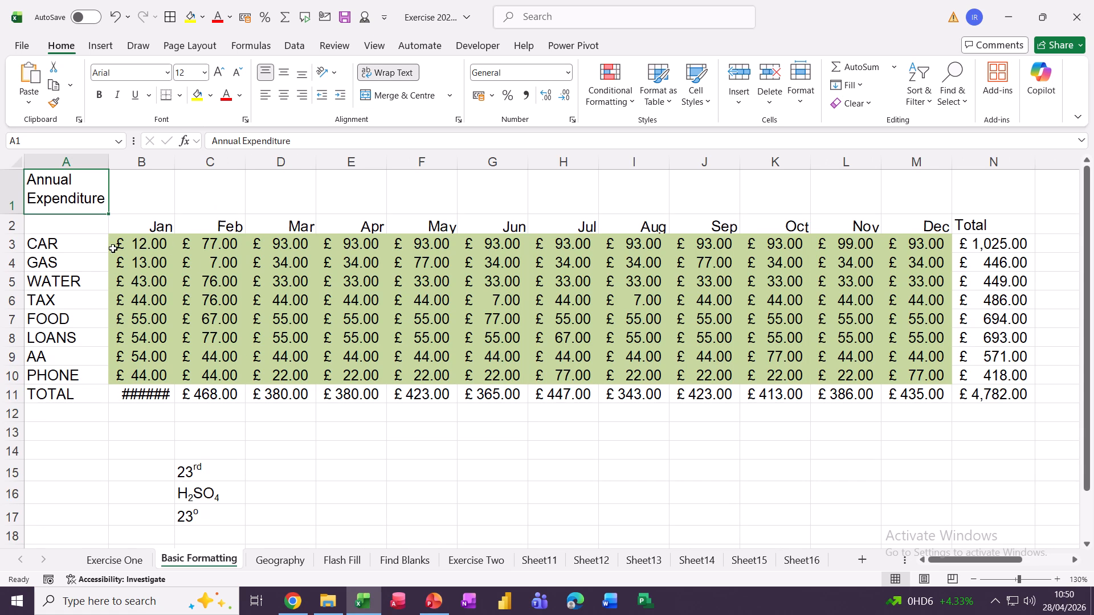
{"action": "left_click_drag", "start_coordinate": [136, 229], "coordinate": [882, 226]}
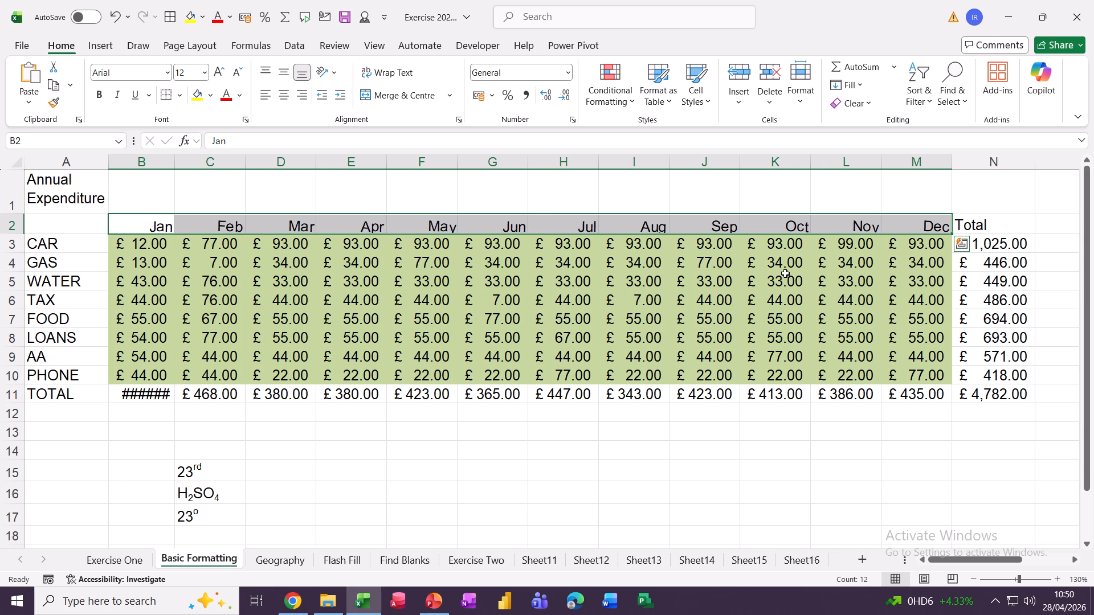
{"action": "left_click", "coordinate": [335, 74]}
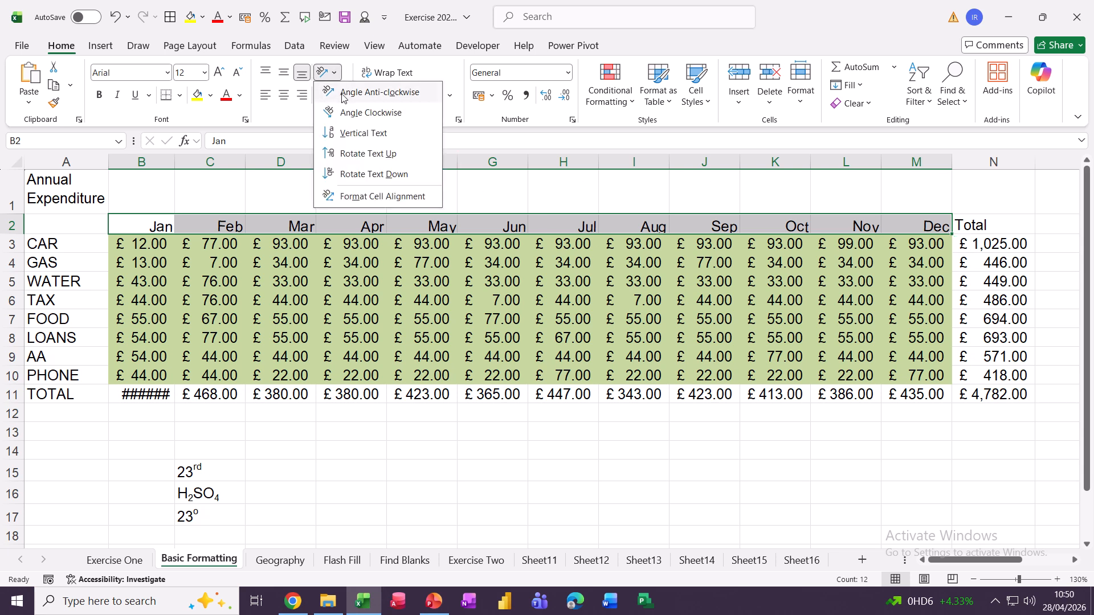
{"action": "left_click", "coordinate": [378, 99]}
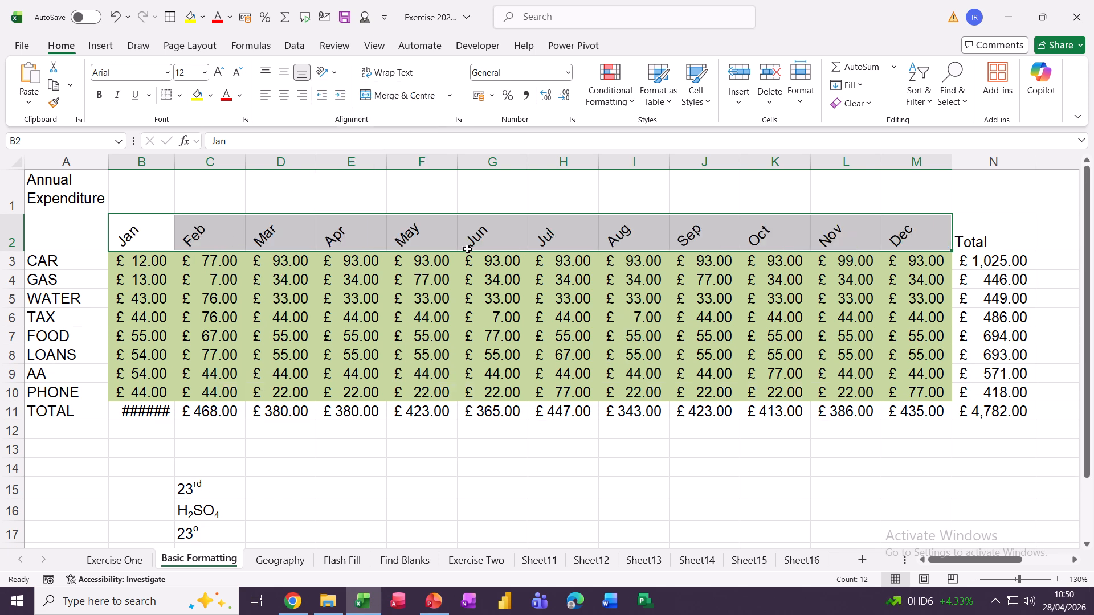
{"action": "left_click", "coordinate": [335, 74]}
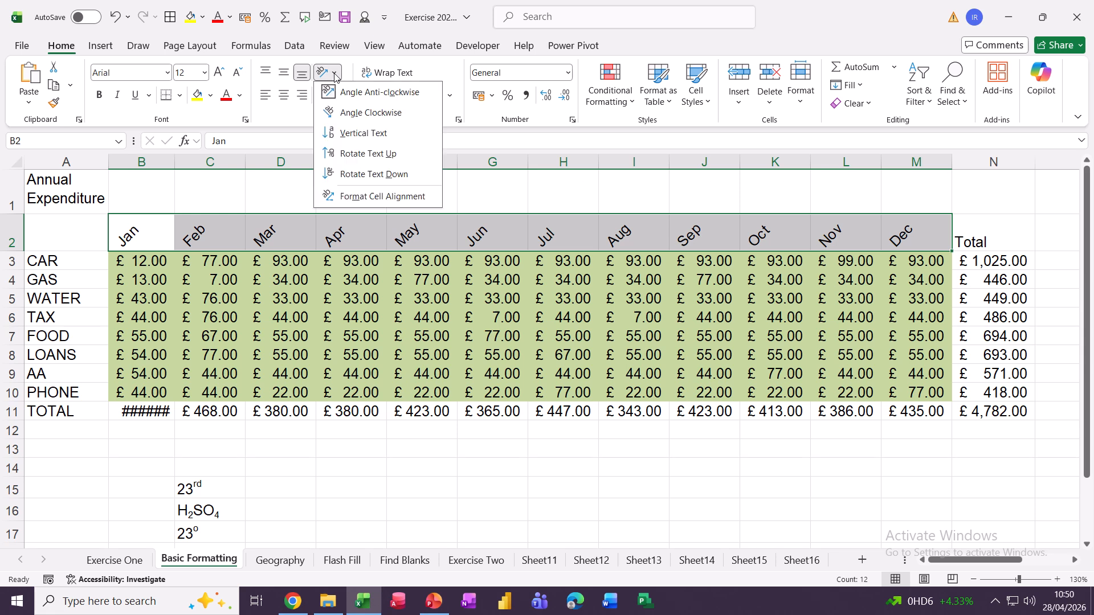
{"action": "left_click", "coordinate": [355, 154]}
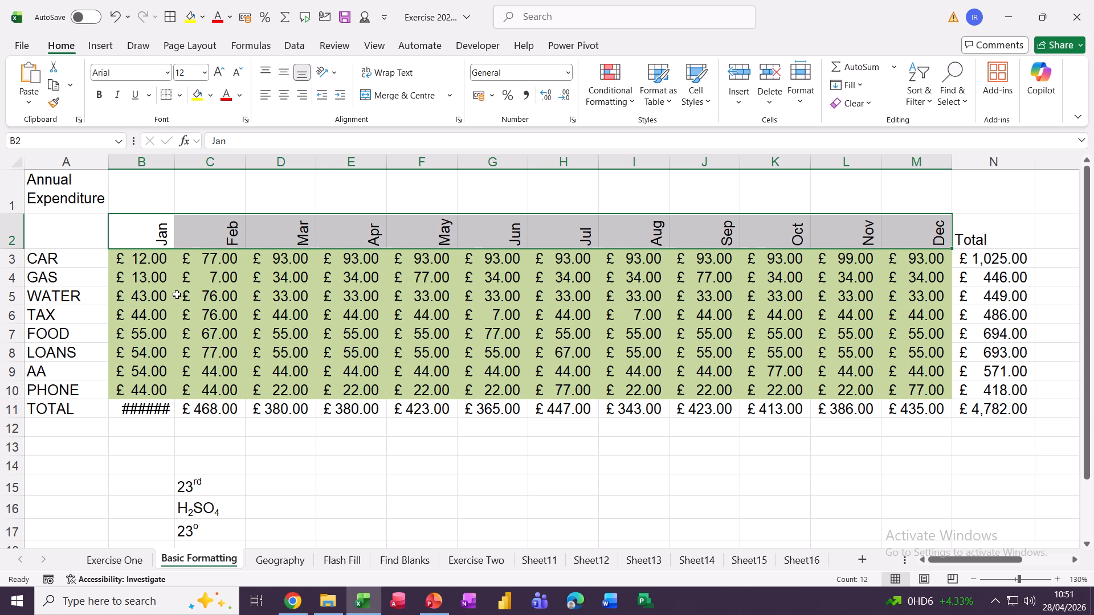
{"action": "double_click", "coordinate": [177, 161]}
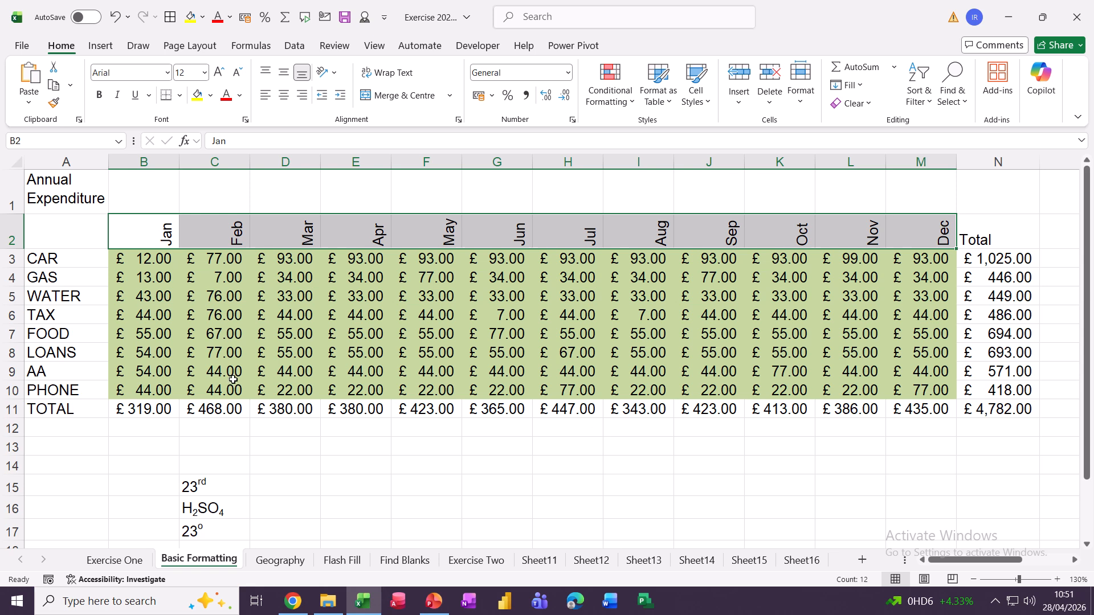
{"action": "left_click_drag", "start_coordinate": [130, 408], "coordinate": [930, 415]}
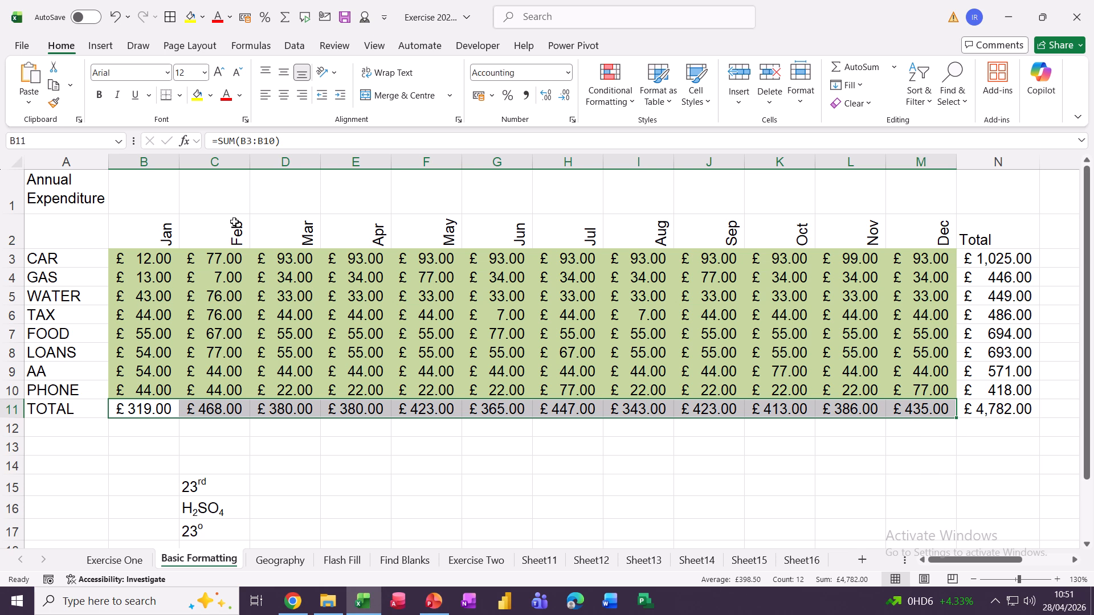
{"action": "left_click", "coordinate": [180, 95]}
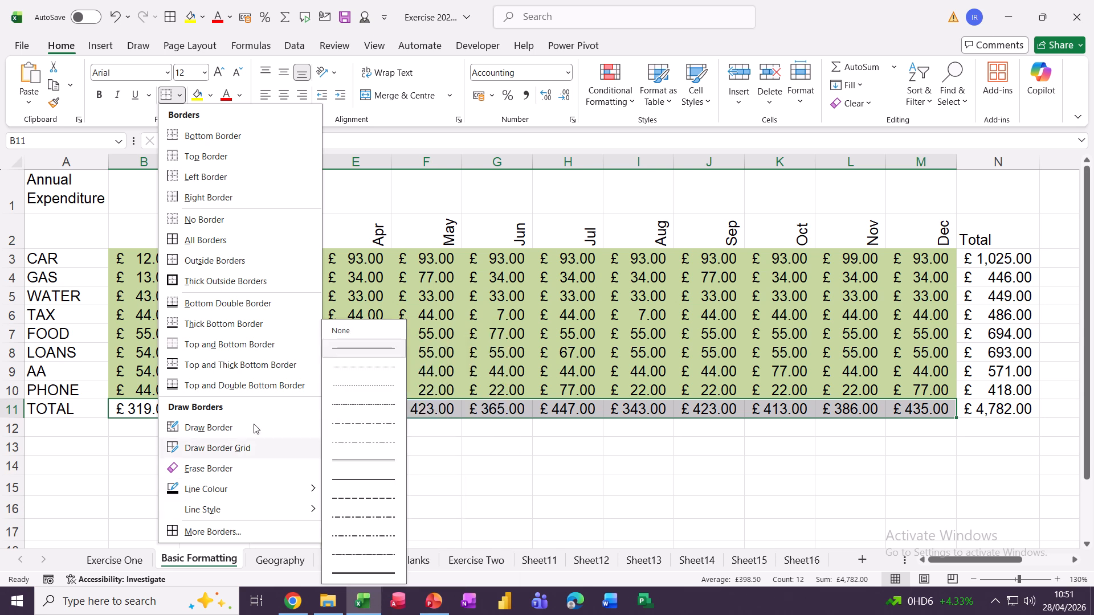
{"action": "left_click", "coordinate": [452, 310]}
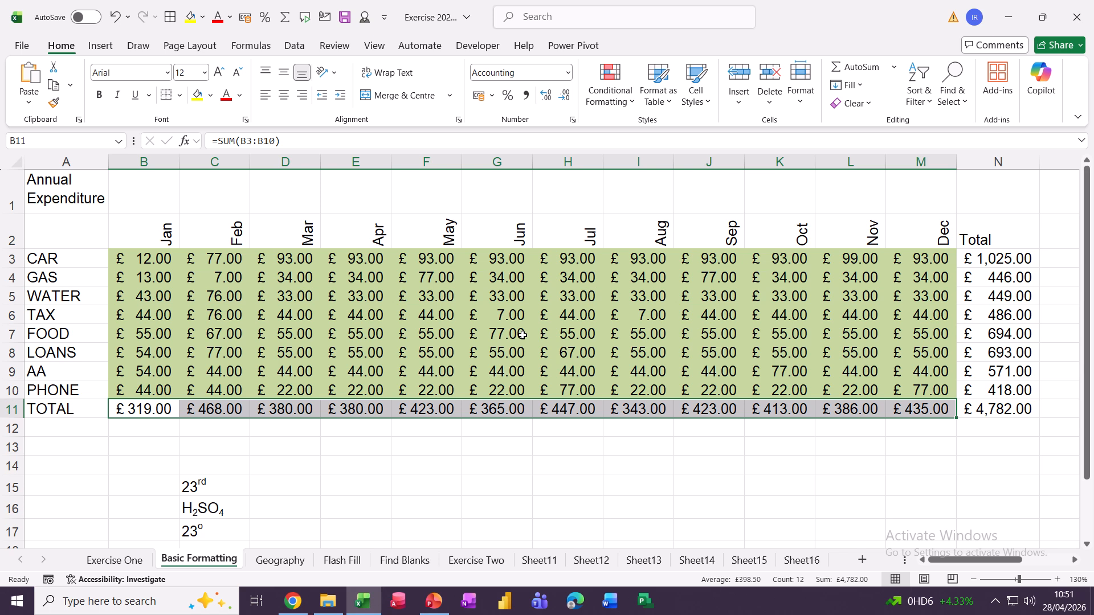
Give the TOTAL amounts B11:M11 a thick bright-red outline border via Format Cells
{"action": "key", "text": "ctrl+1"}
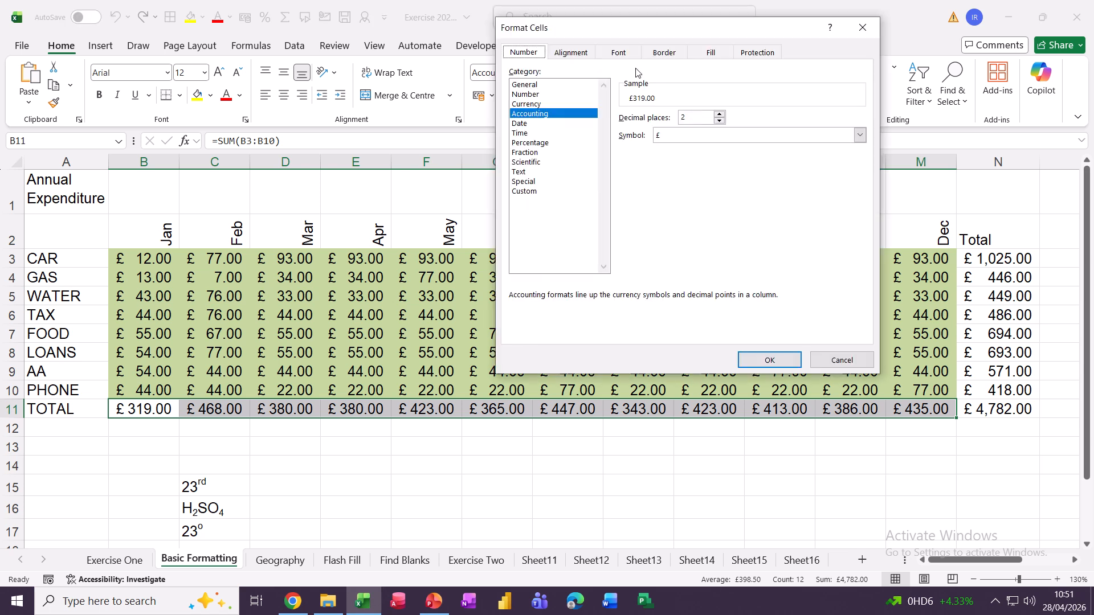
{"action": "left_click", "coordinate": [663, 56]}
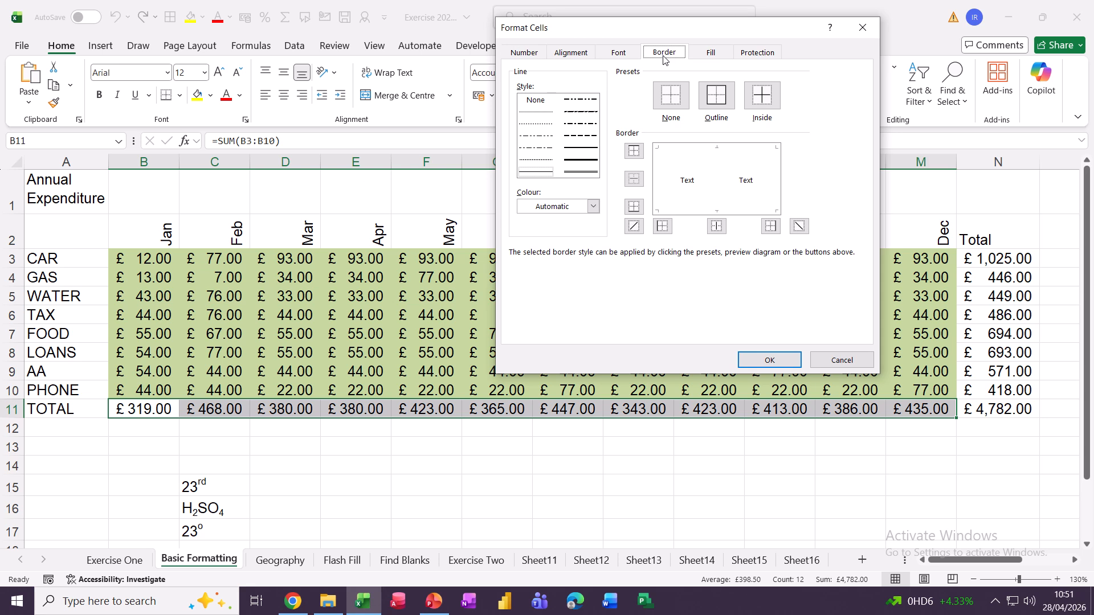
{"action": "left_click", "coordinate": [570, 161]}
{"action": "left_click", "coordinate": [590, 208]}
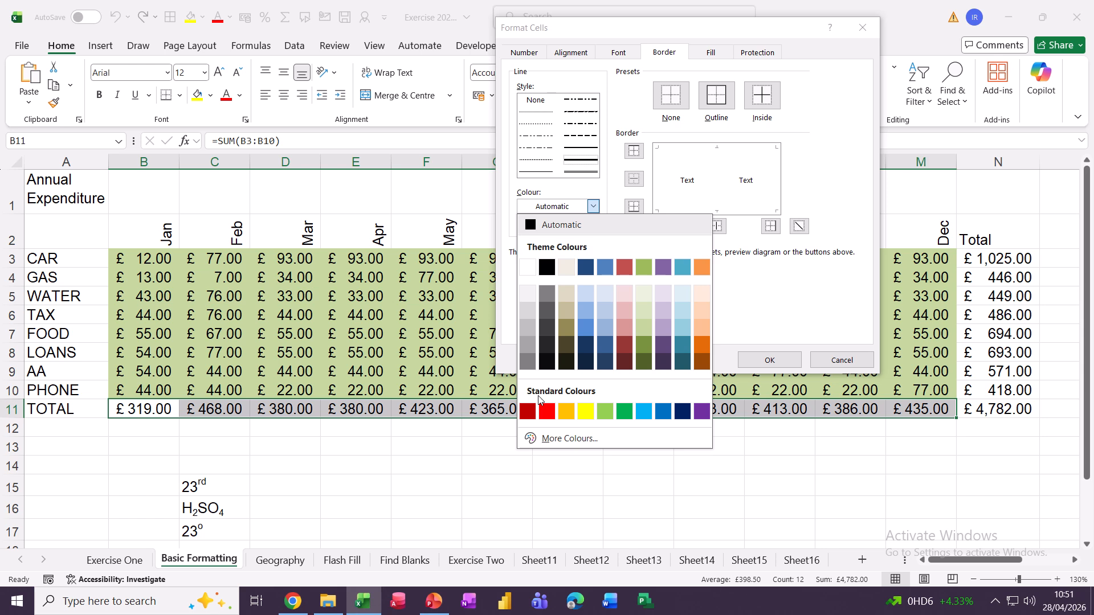
{"action": "left_click", "coordinate": [547, 411]}
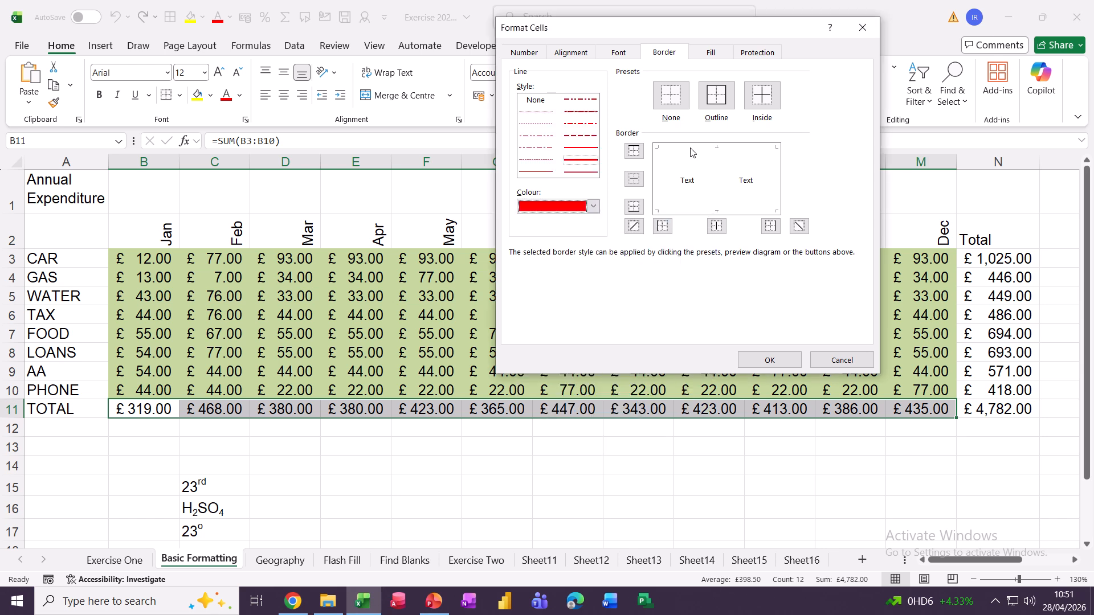
{"action": "left_click", "coordinate": [719, 100]}
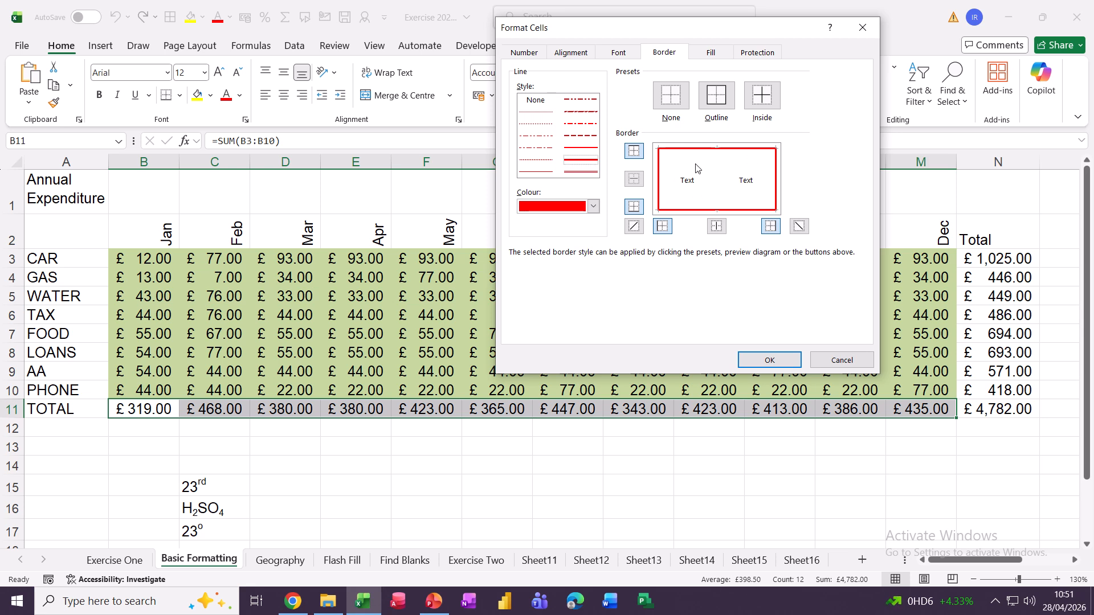
{"action": "left_click", "coordinate": [752, 358]}
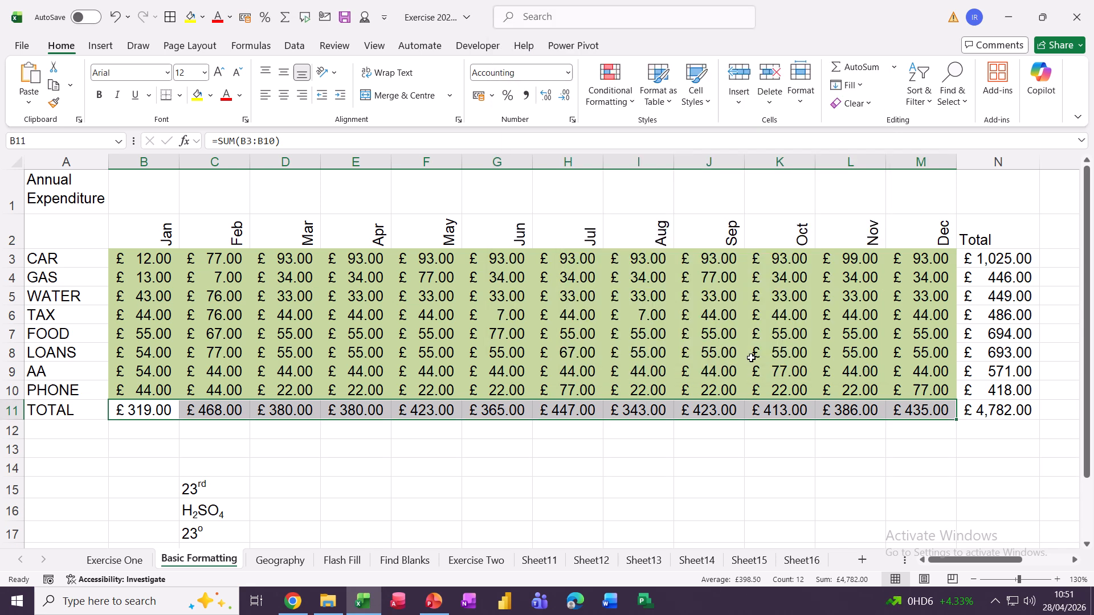
{"action": "left_click", "coordinate": [373, 336]}
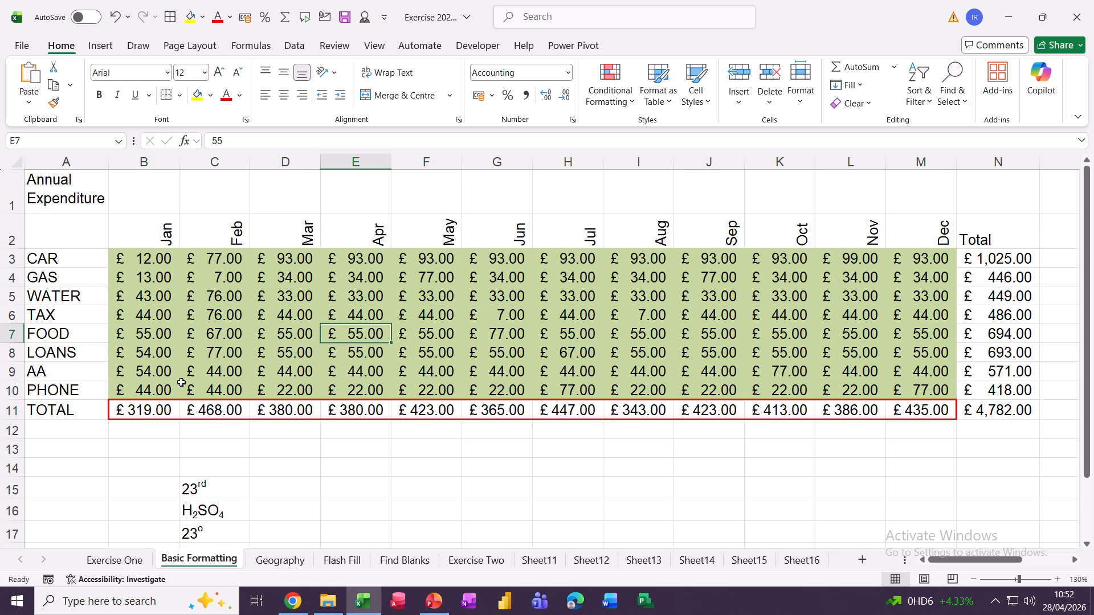
Fill B12:M13 with the Reverse Diagonal Stripe pattern style
{"action": "mouse_move", "coordinate": [126, 431]}
{"action": "left_mouse_down"}
{"action": "mouse_move", "coordinate": [386, 455]}
{"action": "mouse_move", "coordinate": [904, 454]}
{"action": "left_mouse_up"}
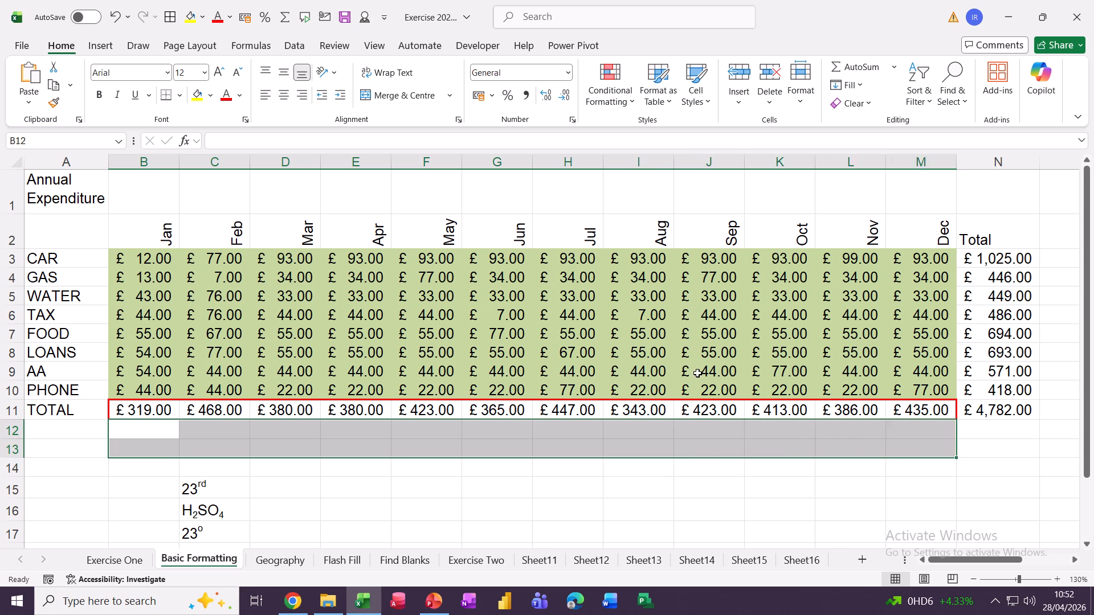
{"action": "key", "text": "ctrl+1"}
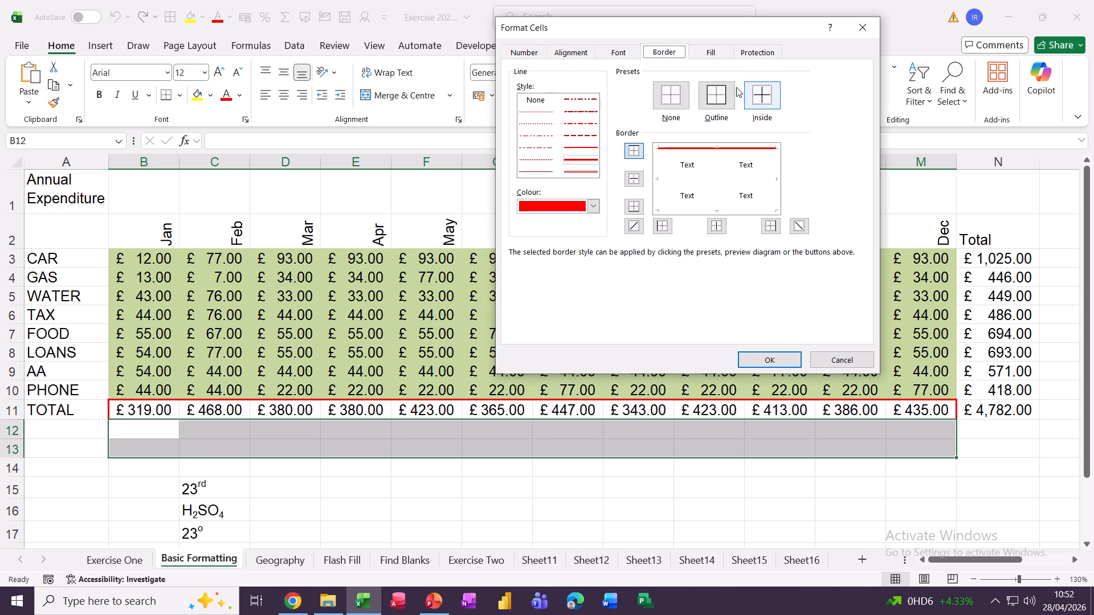
{"action": "left_click", "coordinate": [711, 56]}
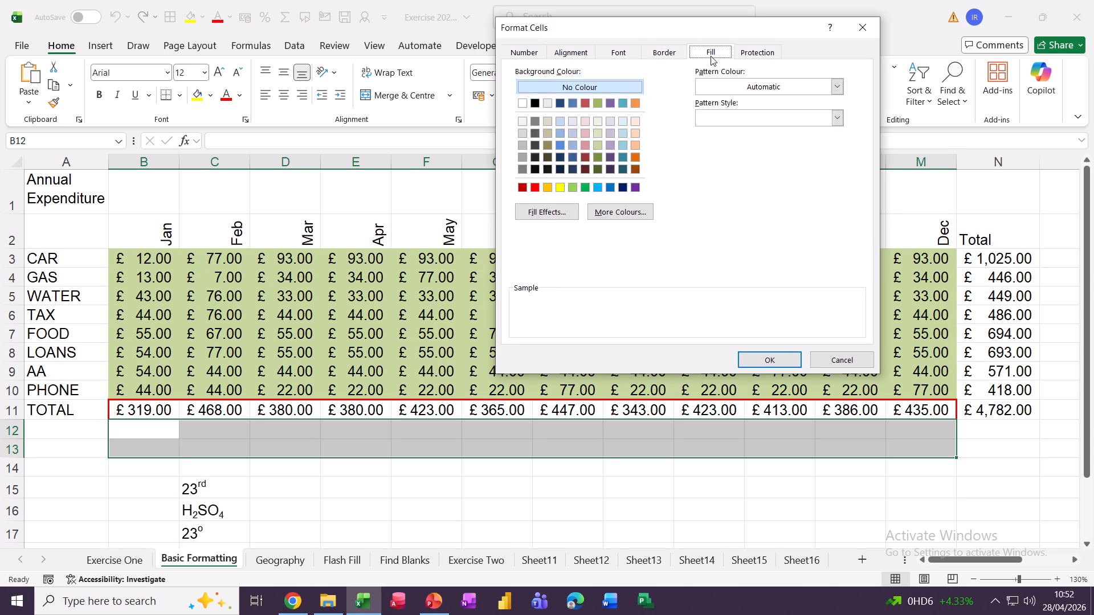
{"action": "left_click", "coordinate": [719, 115]}
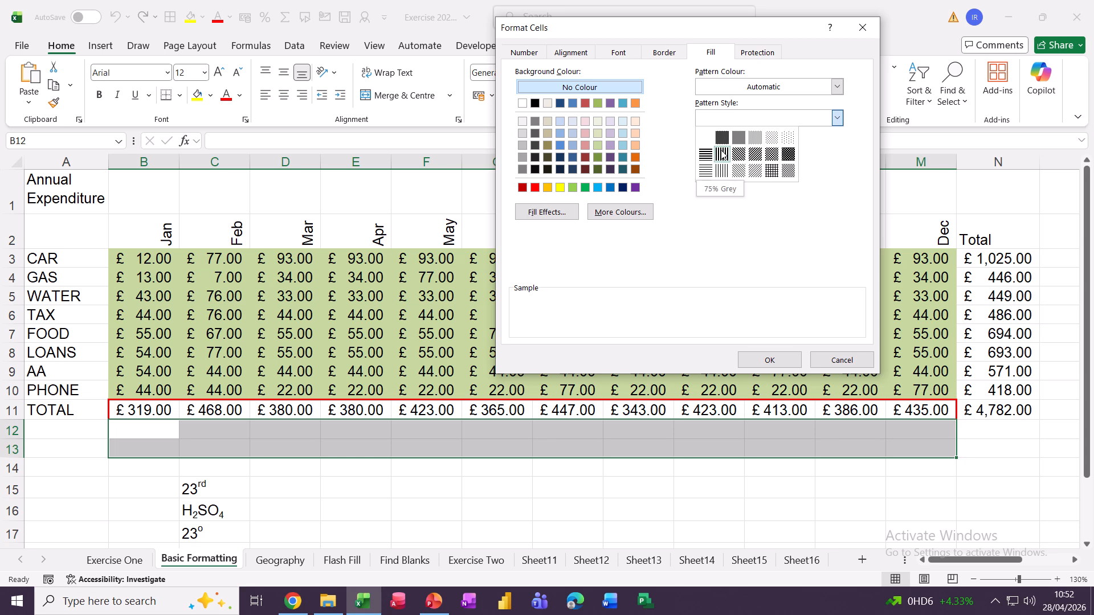
{"action": "left_click", "coordinate": [738, 159]}
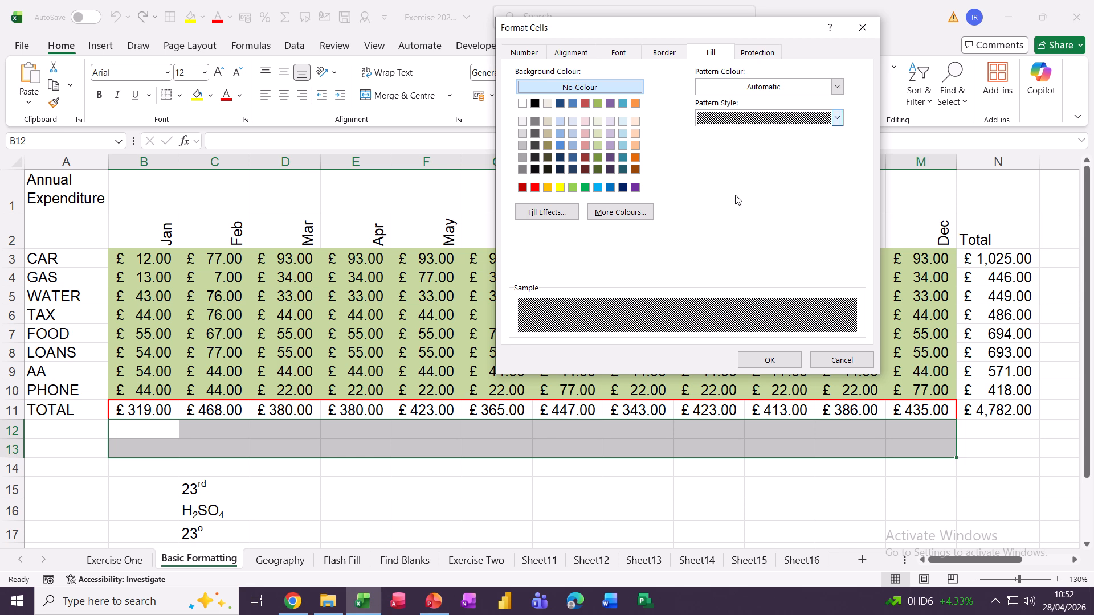
{"action": "left_click", "coordinate": [768, 362]}
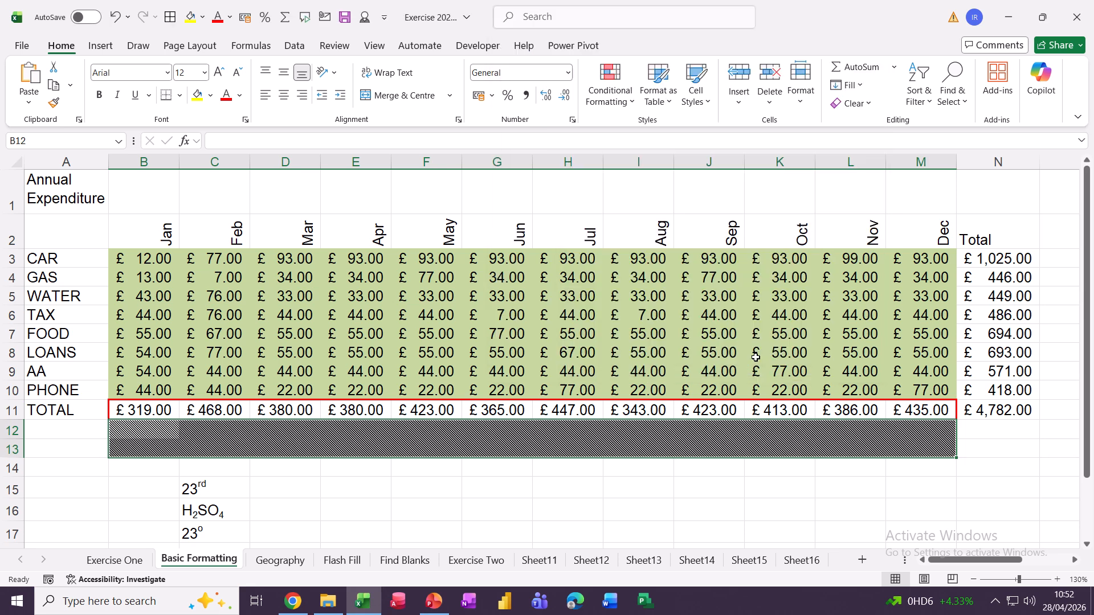
{"action": "left_click", "coordinate": [439, 450]}
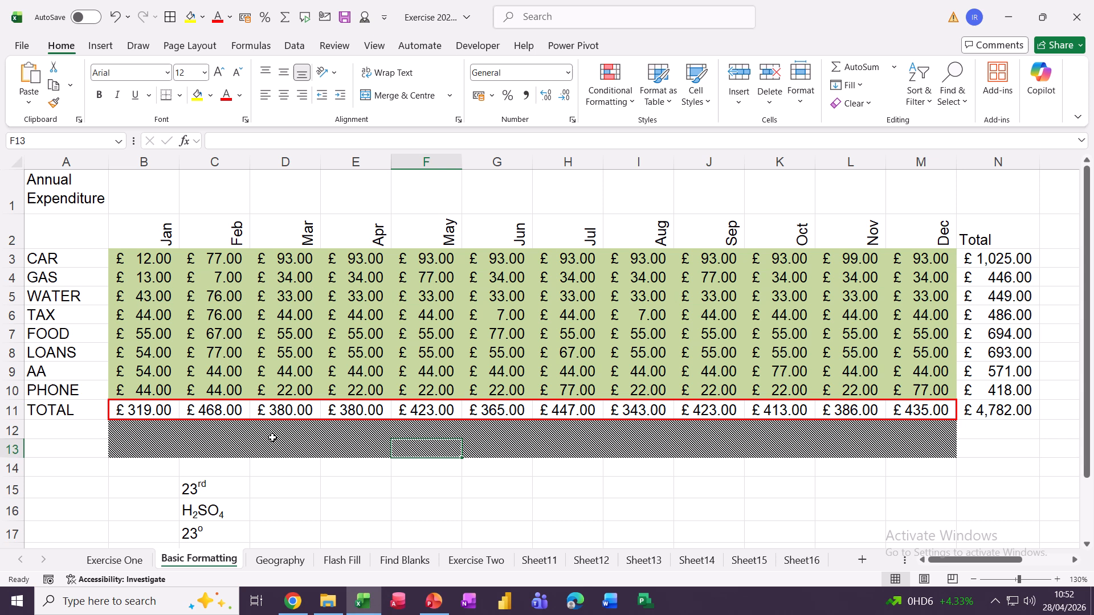
{"action": "left_click", "coordinate": [195, 428]}
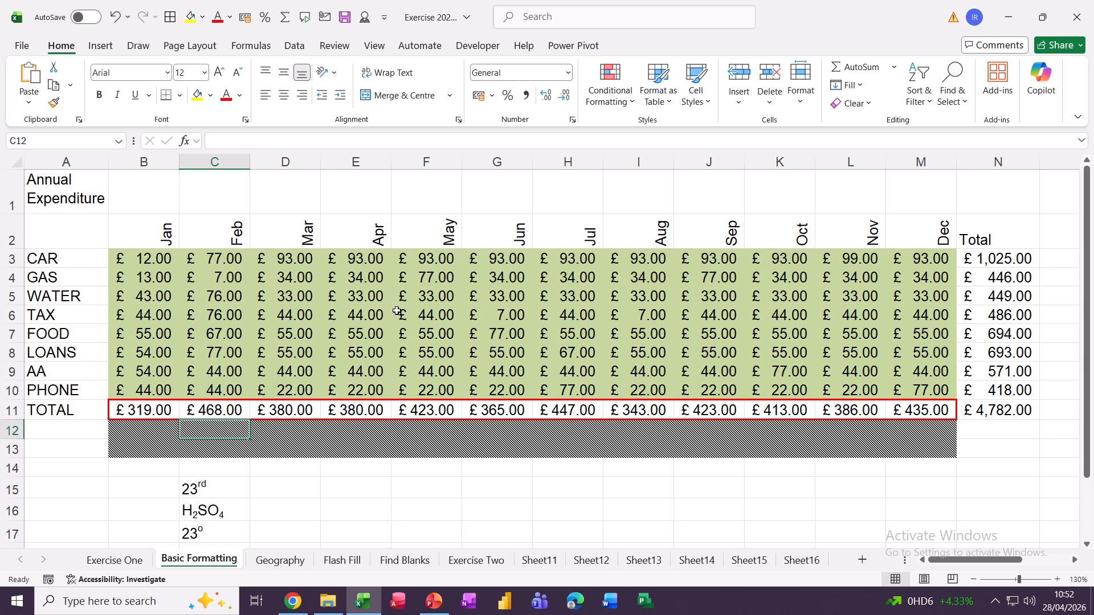
Enter 23rd in cell D15, then highlight its rd letters in the formula bar
{"action": "scroll", "coordinate": [397, 312], "scroll_direction": "down", "scroll_amount": 1}
{"action": "scroll", "coordinate": [397, 311], "scroll_direction": "down", "scroll_amount": 2}
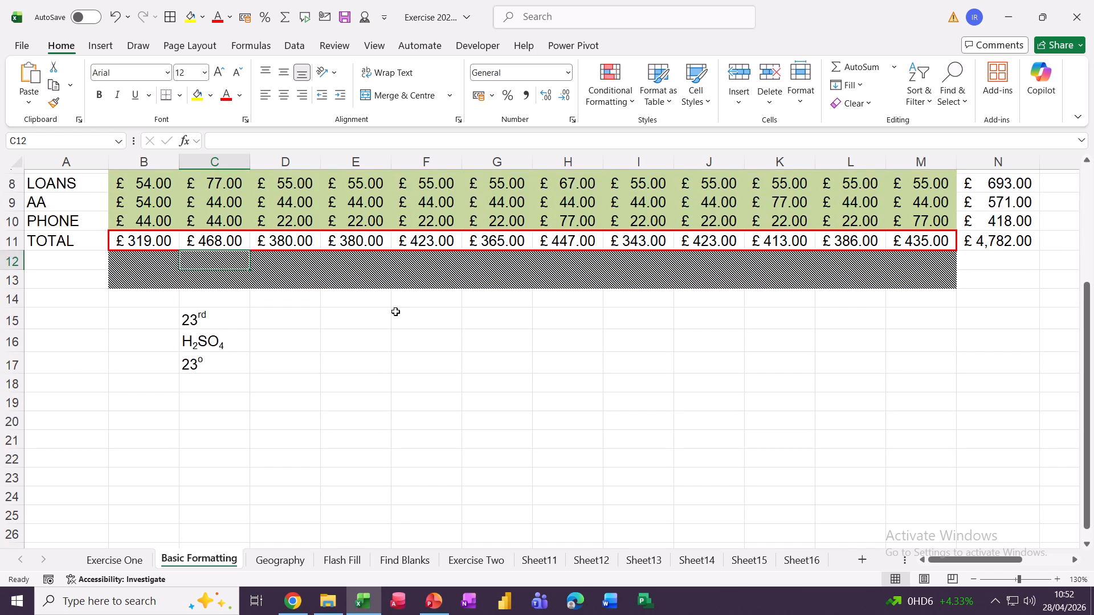
{"action": "scroll", "coordinate": [396, 312], "scroll_direction": "down", "scroll_amount": 1}
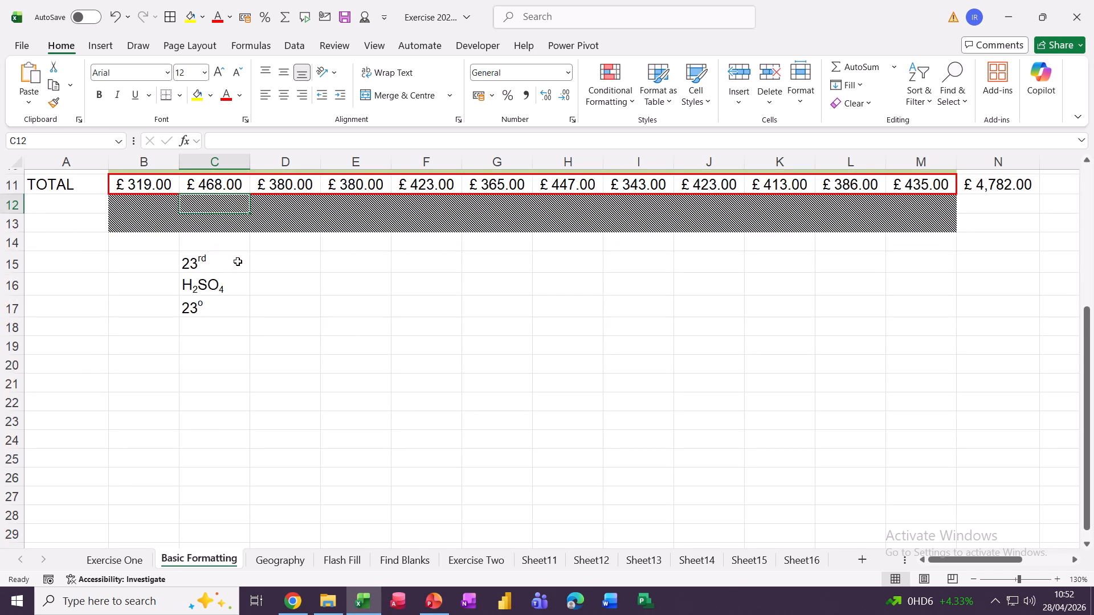
{"action": "left_click", "coordinate": [264, 261]}
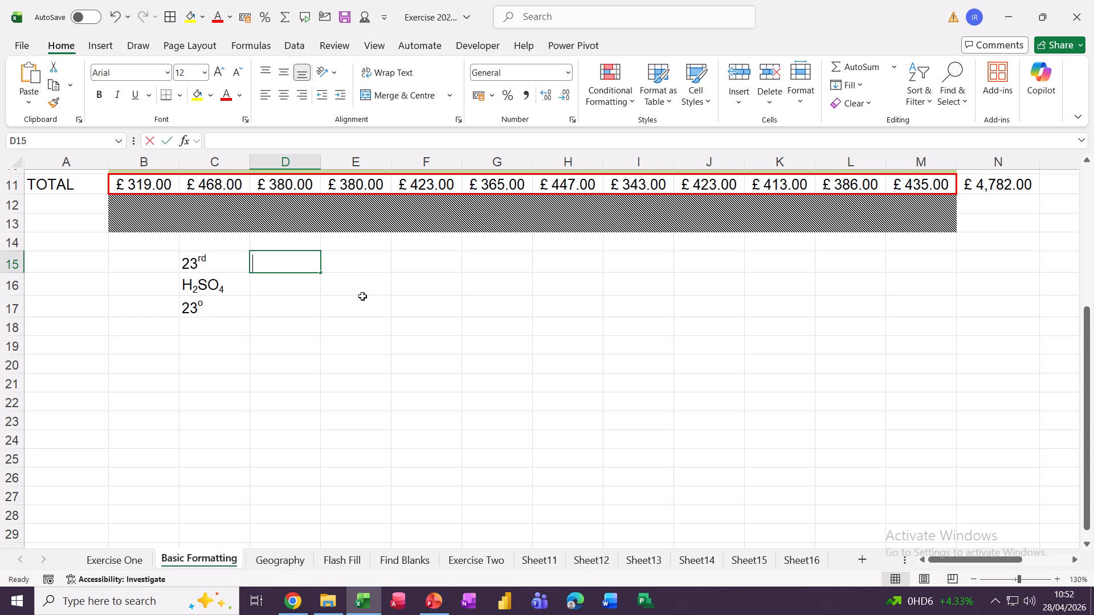
{"action": "type", "text": "23rd"}
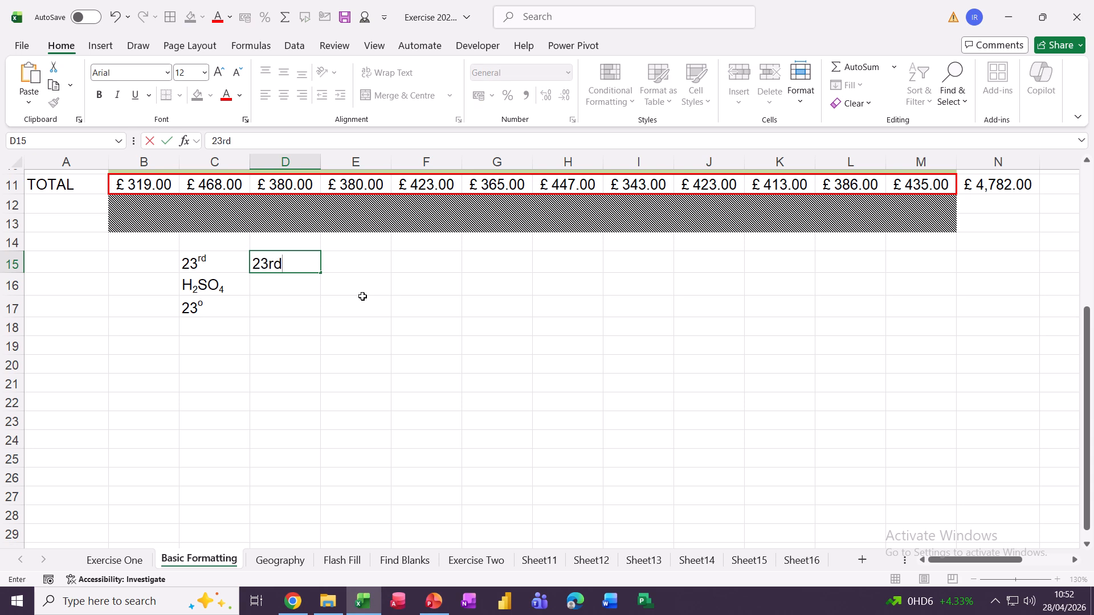
{"action": "key", "text": "Return"}
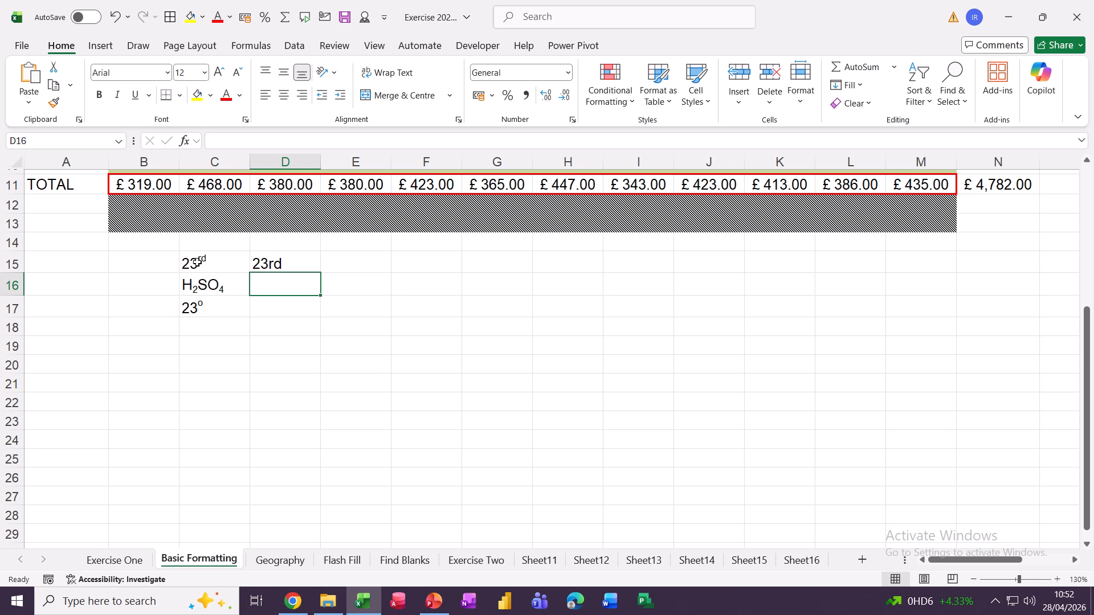
{"action": "left_click", "coordinate": [282, 263]}
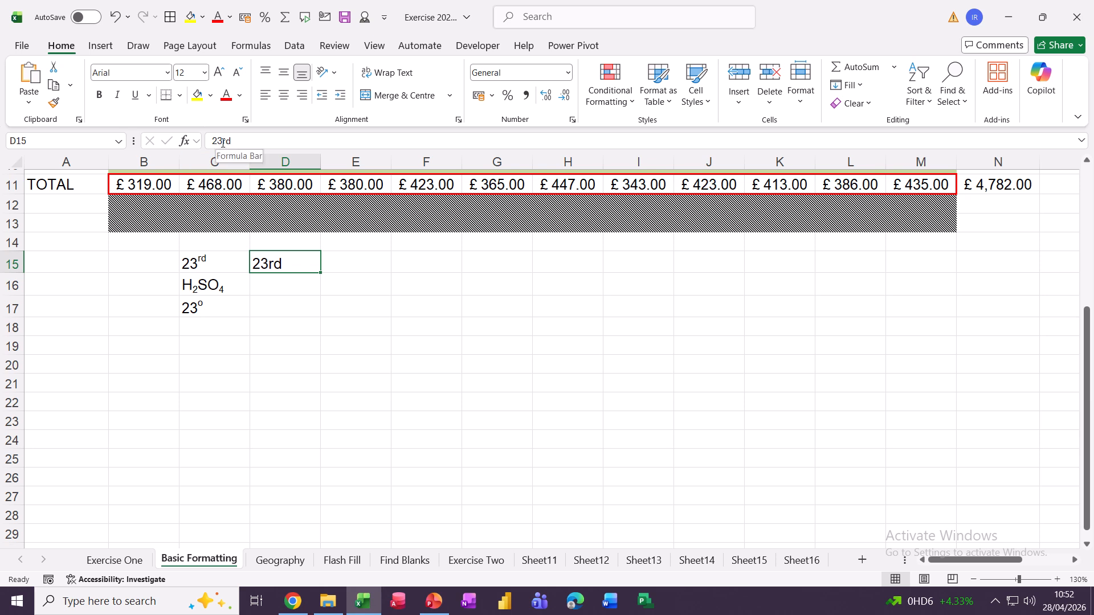
{"action": "left_click_drag", "start_coordinate": [222, 142], "coordinate": [234, 142]}
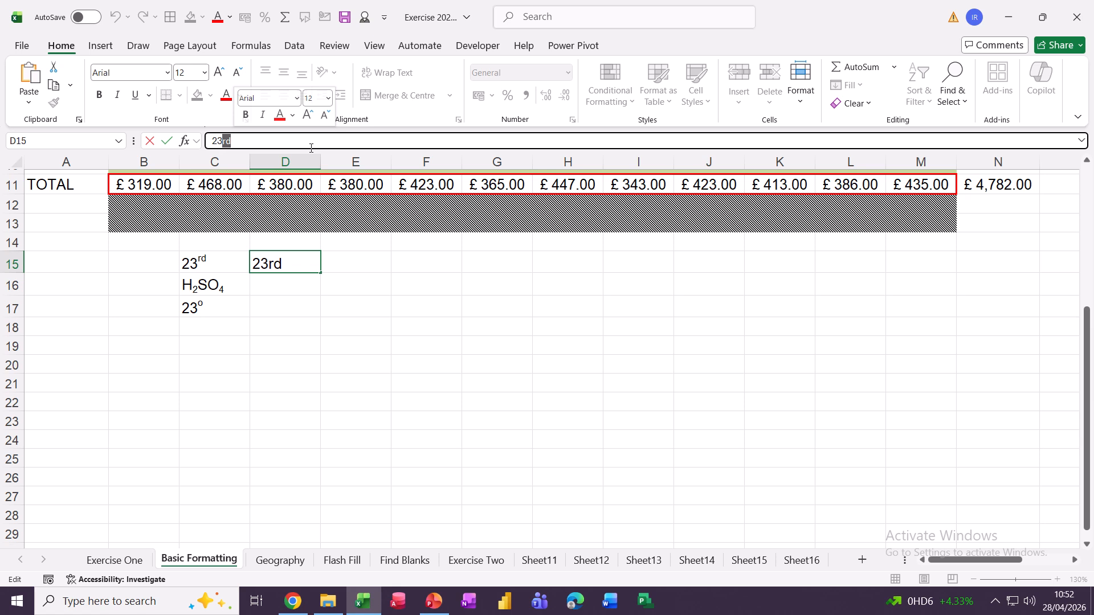
Make the rd superscript and extend the ordinals 23rd–32nd across D15:M15
{"action": "key", "text": "ctrl+1"}
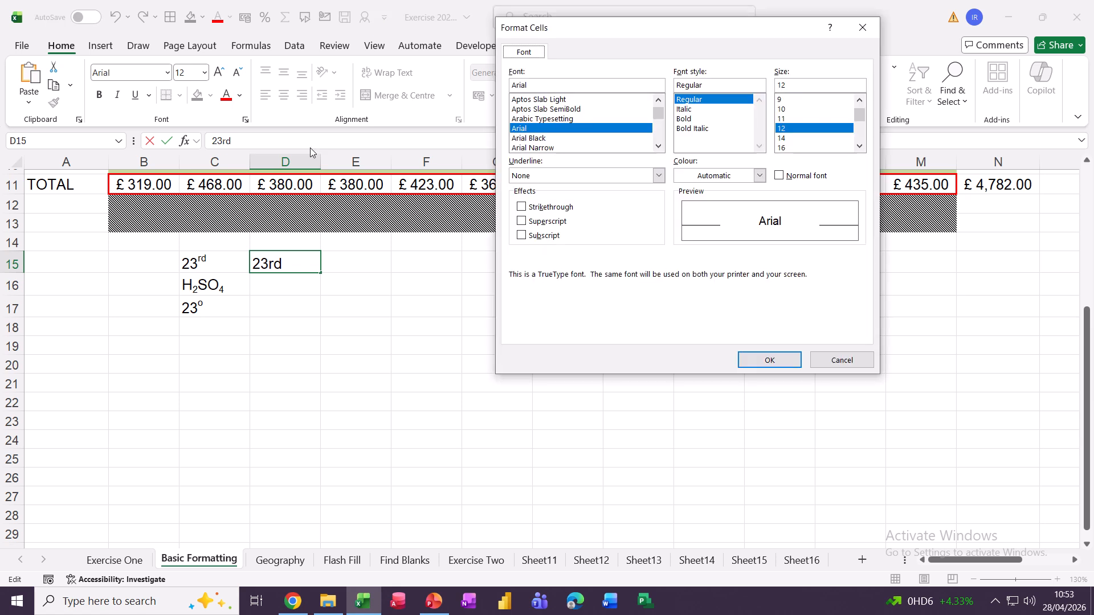
{"action": "left_click", "coordinate": [523, 223]}
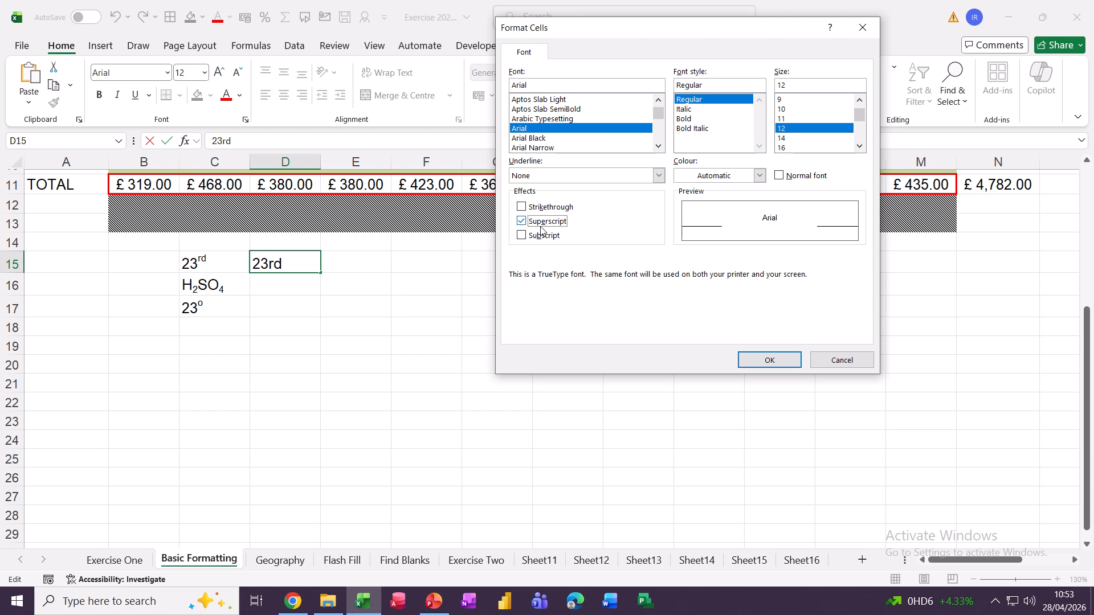
{"action": "left_click", "coordinate": [751, 365]}
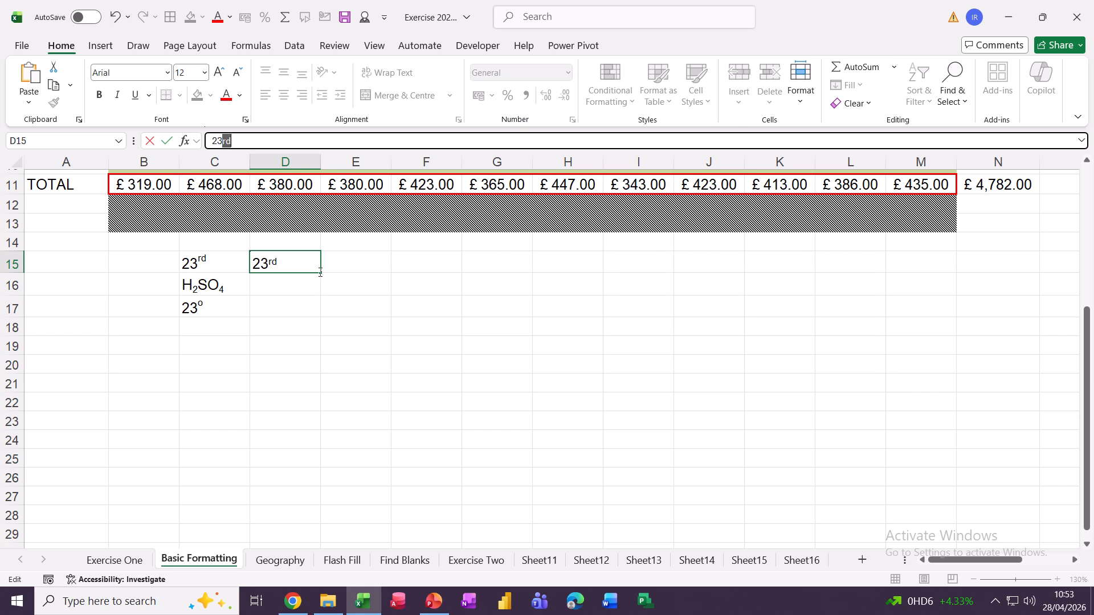
{"action": "left_click_drag", "start_coordinate": [321, 272], "coordinate": [959, 290]}
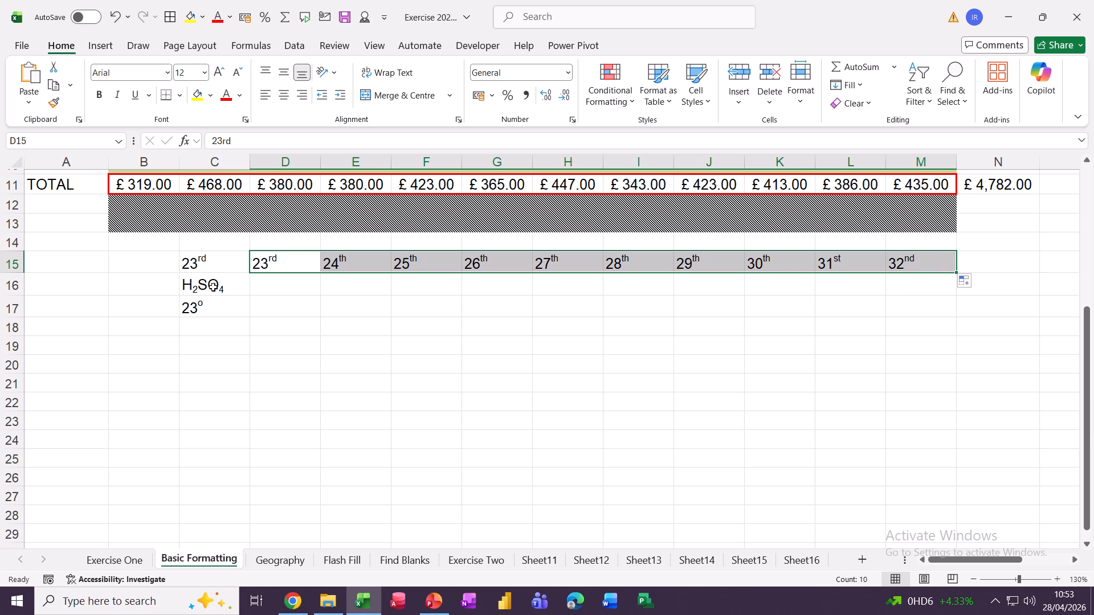
{"action": "left_click", "coordinate": [265, 289]}
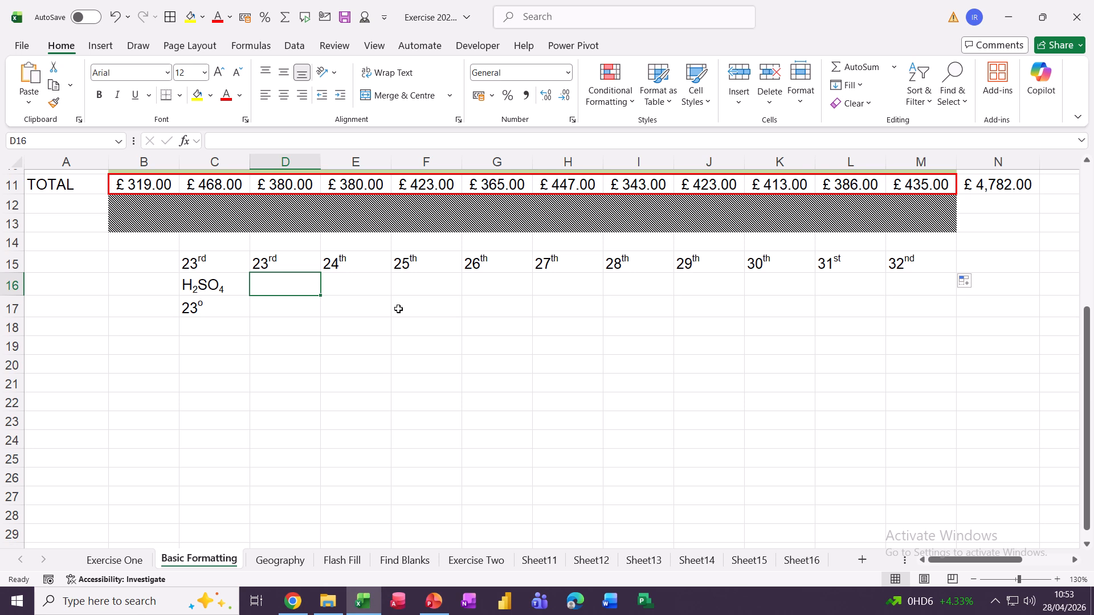
Enter H2SO4 in cell D16
{"action": "type", "text": "H2"}
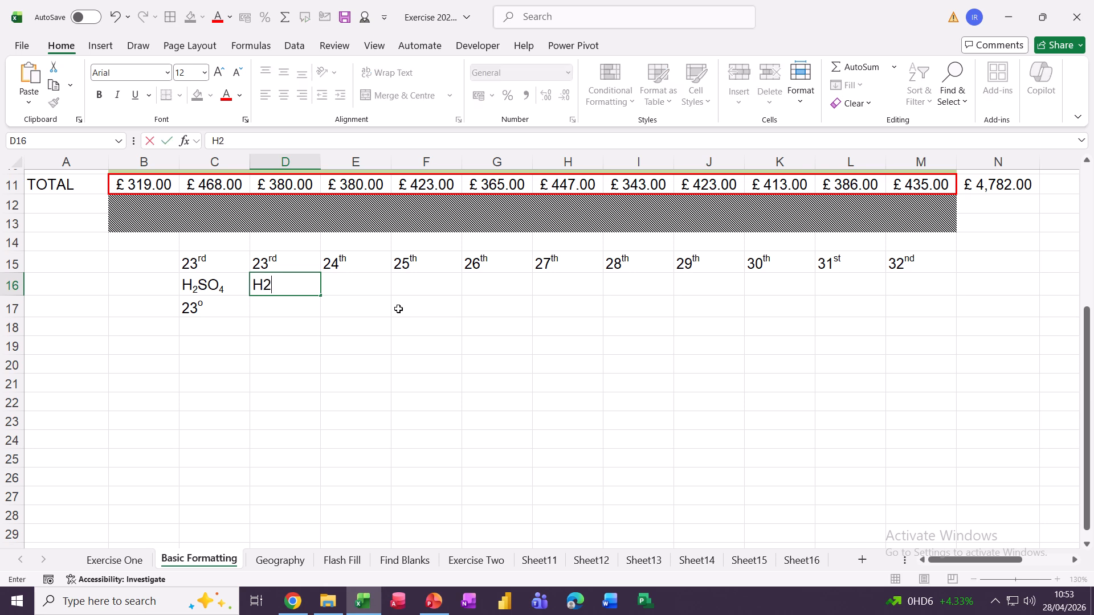
{"action": "type", "text": "SO4"}
{"action": "left_click", "coordinate": [350, 328]}
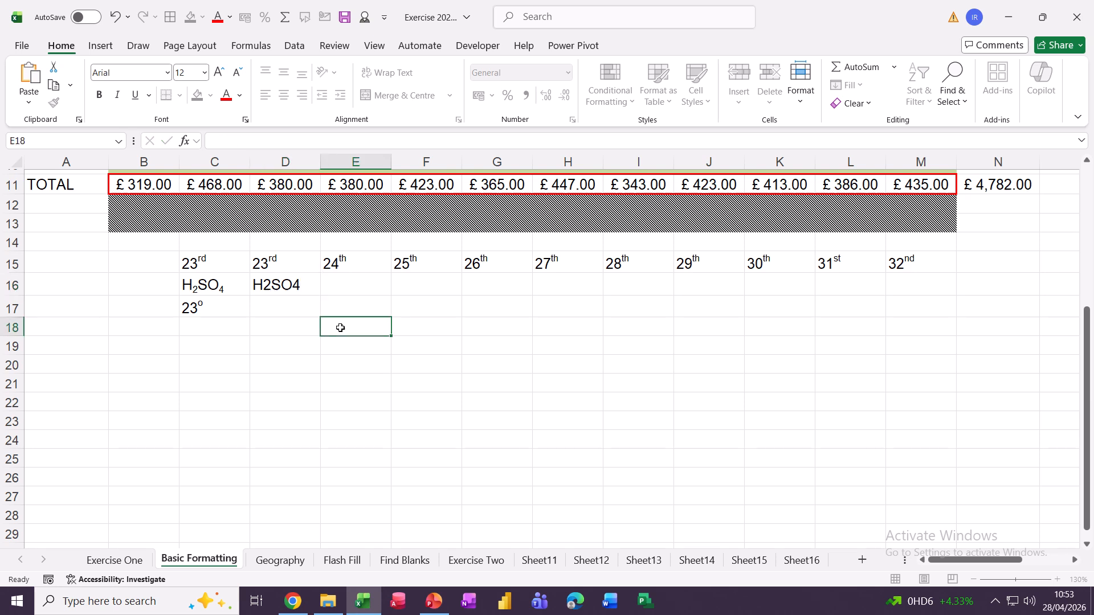
{"action": "left_click", "coordinate": [285, 303]}
{"action": "left_click", "coordinate": [264, 285]}
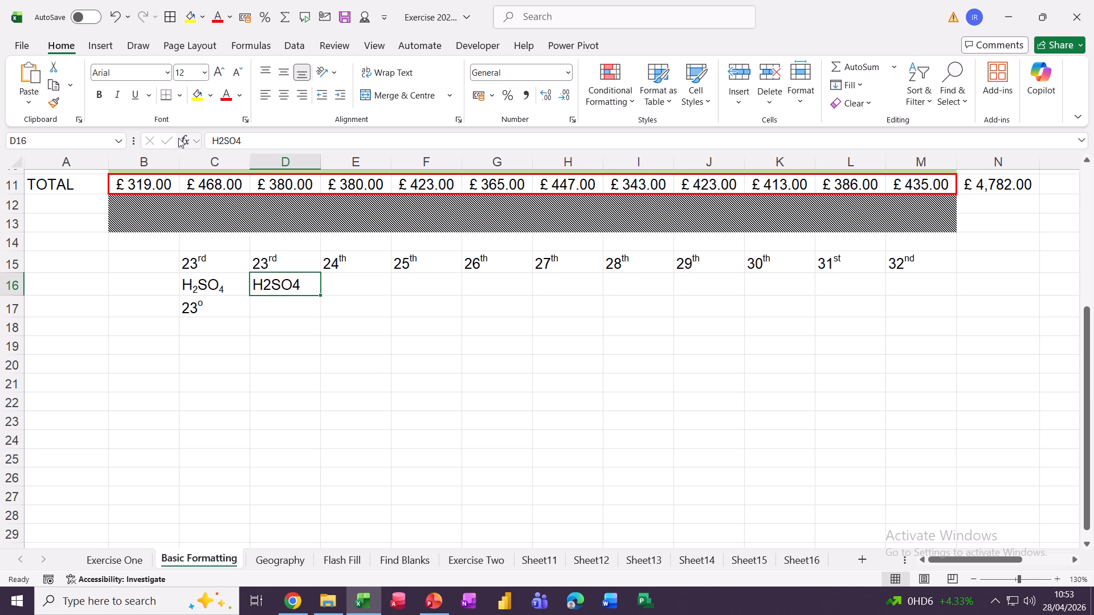
Format the 2 and the 4 in D16's H2SO4 as subscripts
{"action": "left_click", "coordinate": [218, 140]}
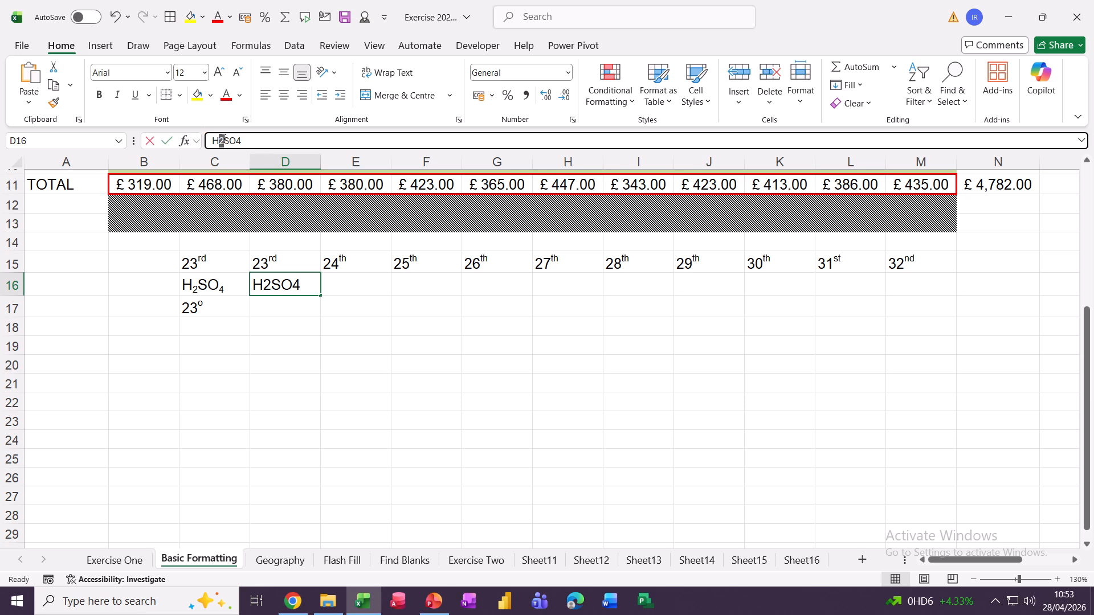
{"action": "left_click_drag", "start_coordinate": [219, 141], "coordinate": [224, 141]}
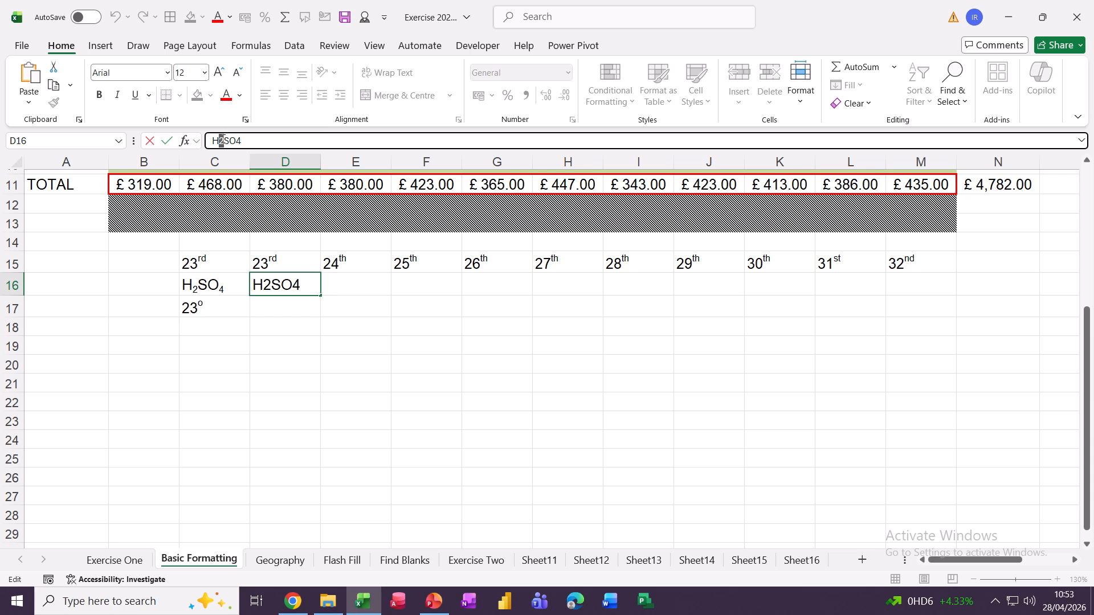
{"action": "key", "text": "ctrl+1"}
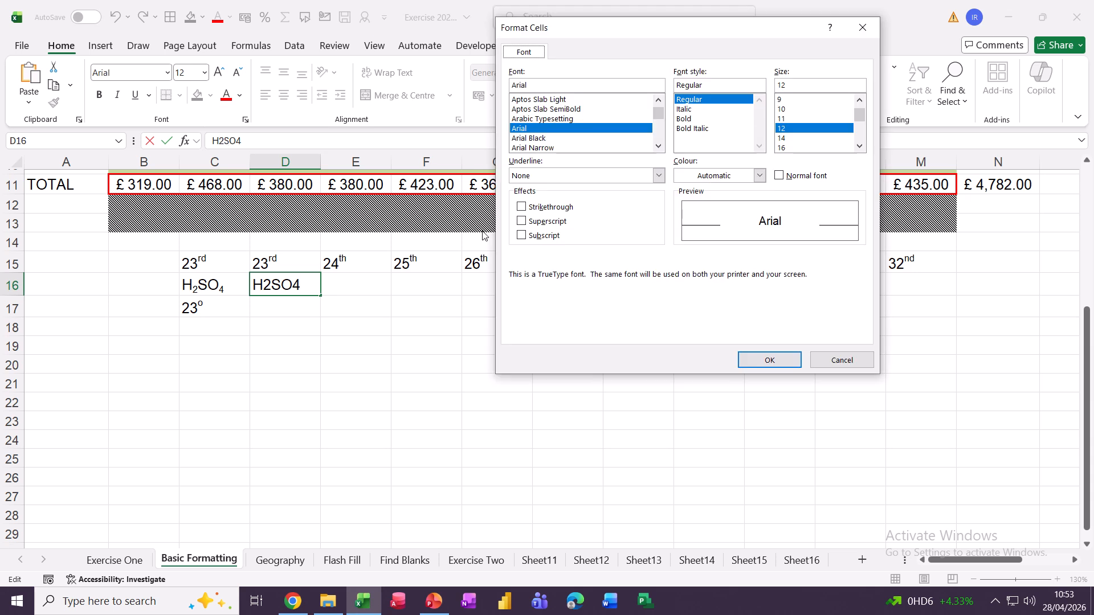
{"action": "left_click", "coordinate": [521, 236]}
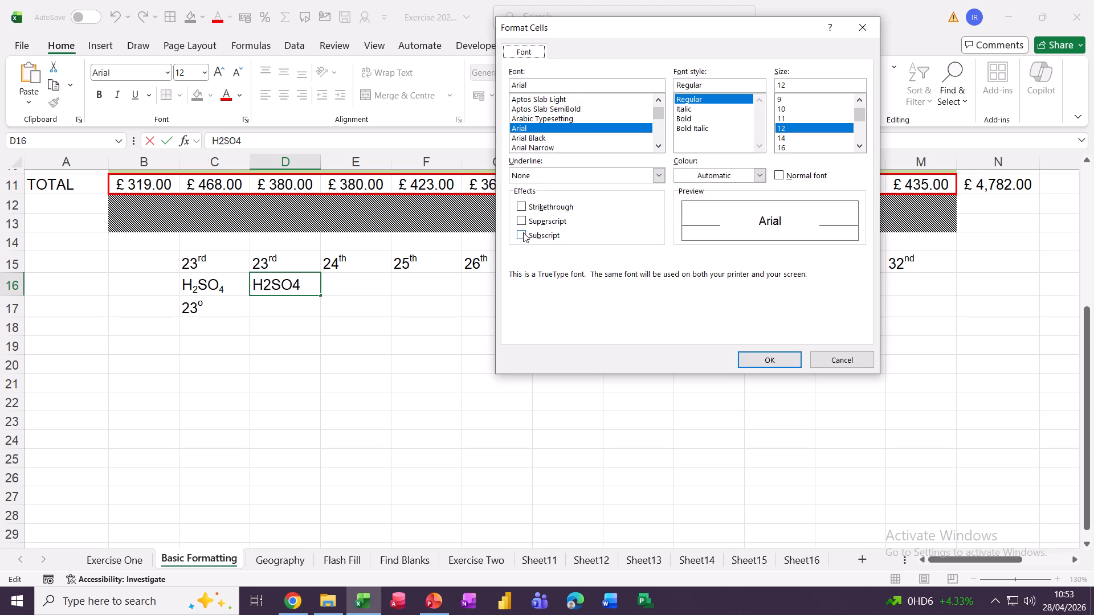
{"action": "left_click", "coordinate": [750, 358]}
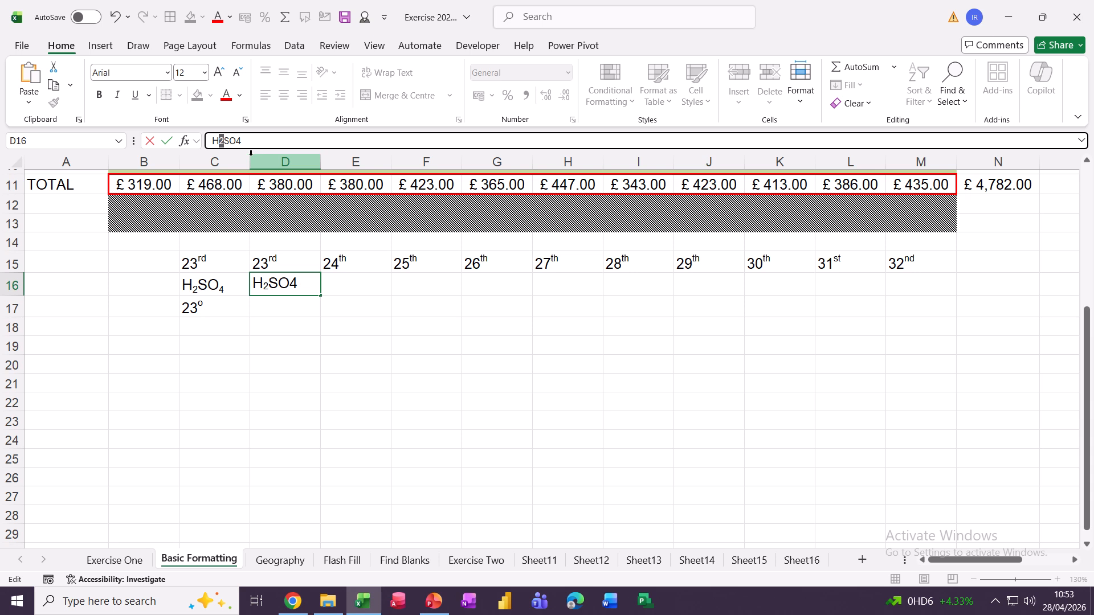
{"action": "left_click_drag", "start_coordinate": [236, 142], "coordinate": [245, 141]}
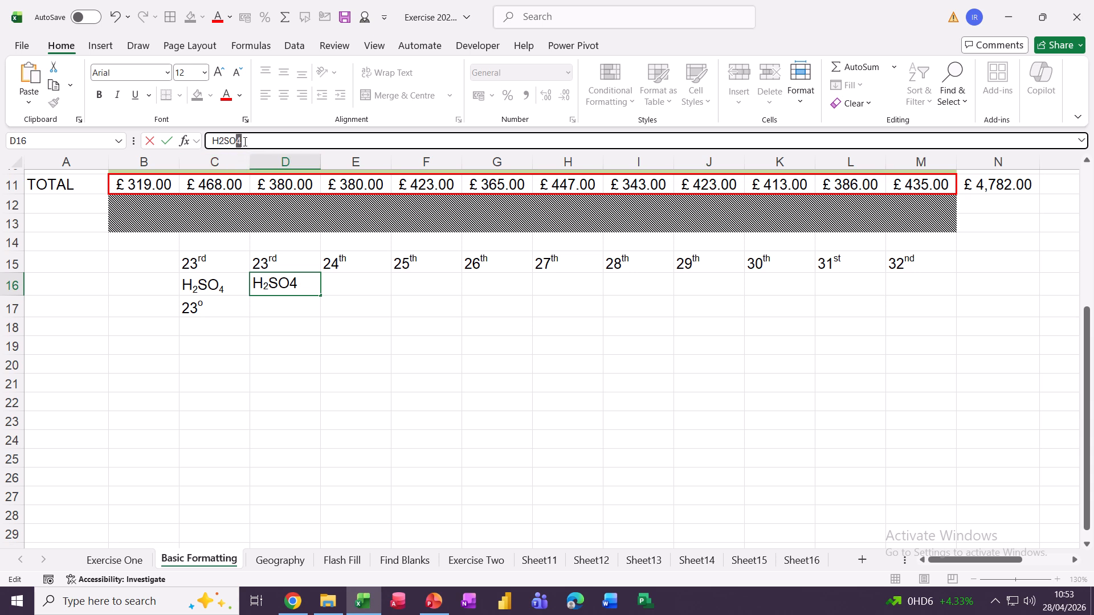
{"action": "key", "text": "ctrl+1"}
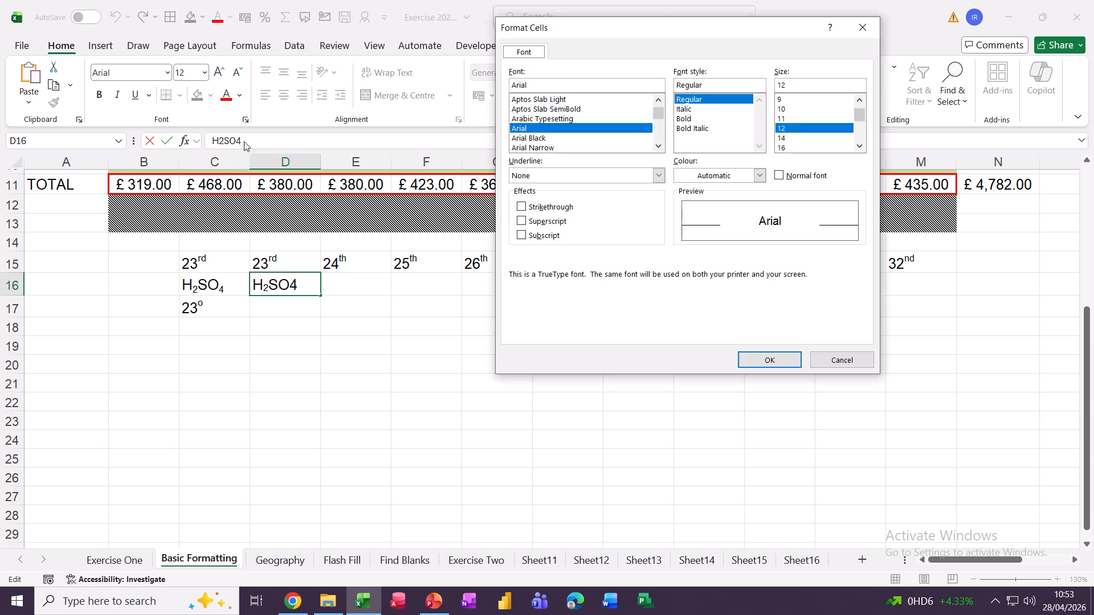
{"action": "left_click", "coordinate": [522, 235]}
{"action": "left_click", "coordinate": [741, 360]}
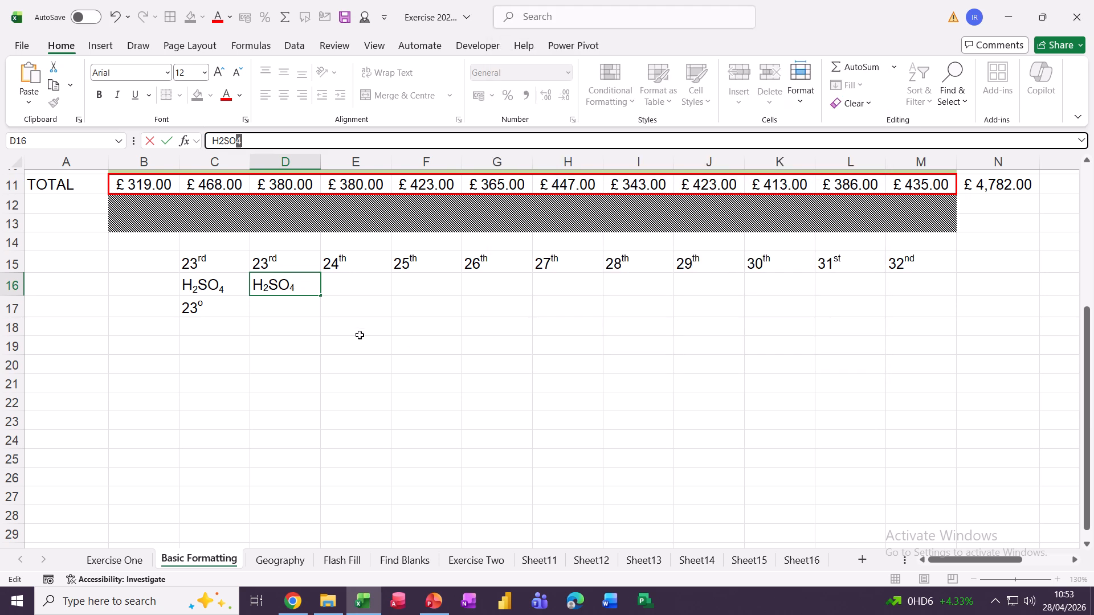
{"action": "left_click", "coordinate": [359, 328]}
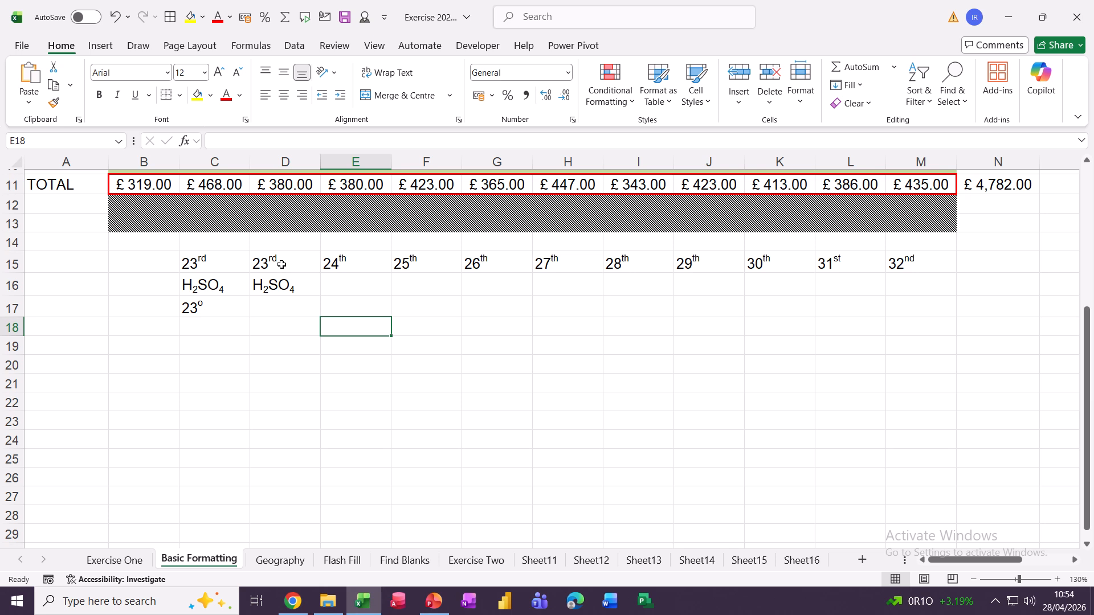
Enter 23° in cell D17 using the Alt+0176 degree code
{"action": "left_click", "coordinate": [270, 310]}
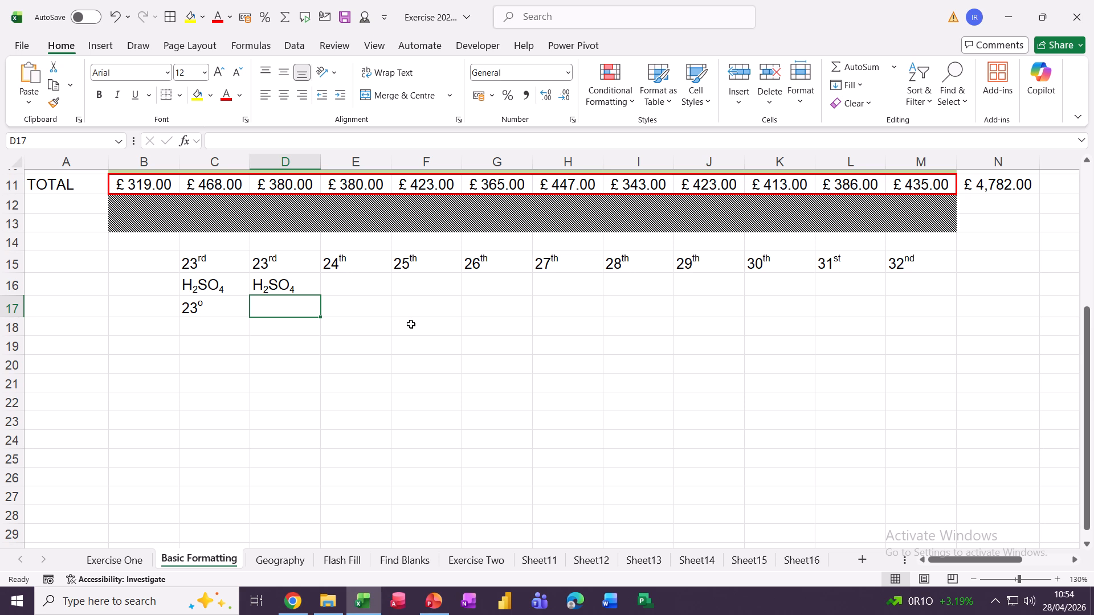
{"action": "type", "text": "23"}
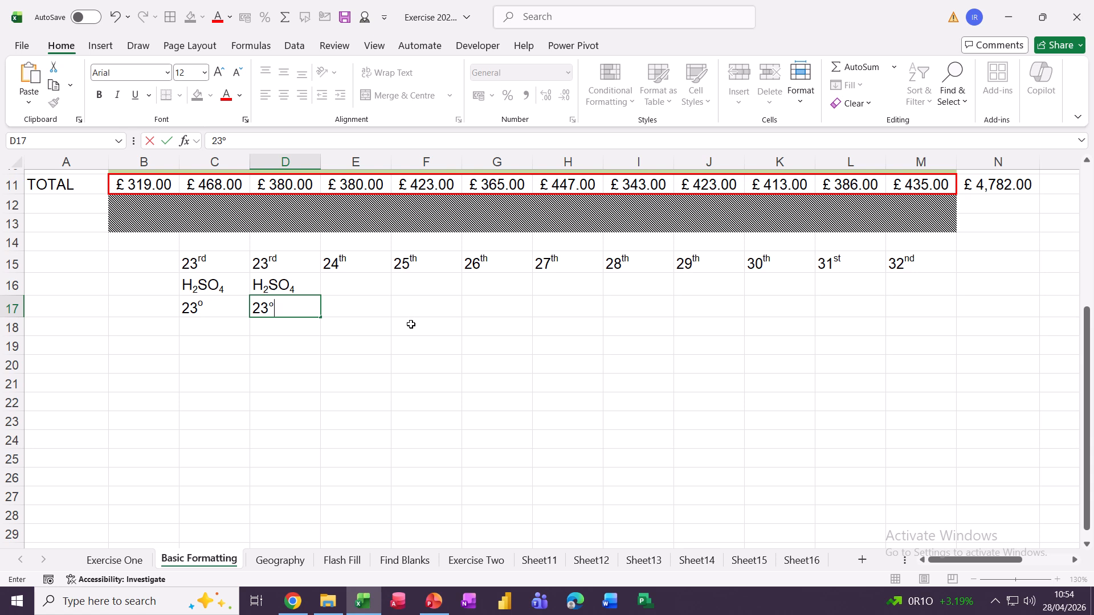
{"action": "left_click", "coordinate": [313, 348]}
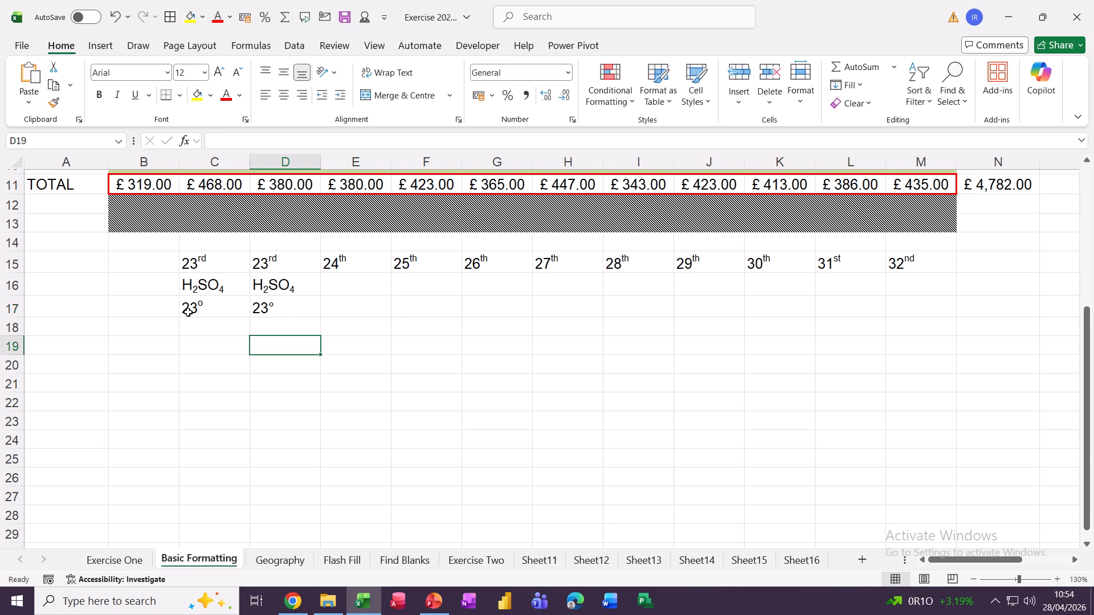
{"action": "left_click", "coordinate": [280, 312]}
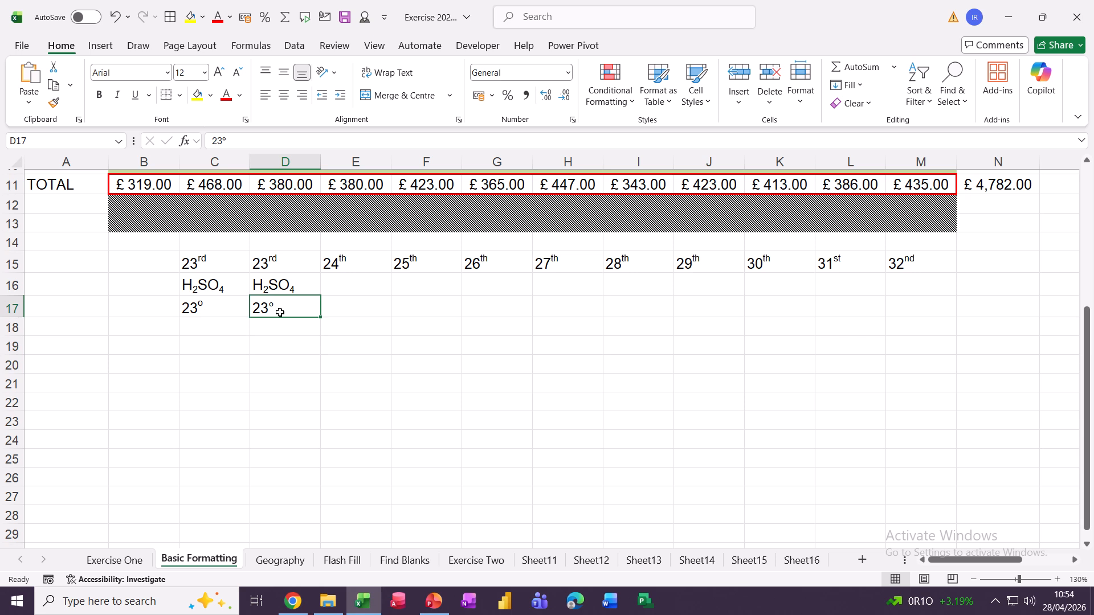
In the Insert > Symbol dialog, view the percent and copyright codes, switching to hex
{"action": "left_click", "coordinate": [98, 45]}
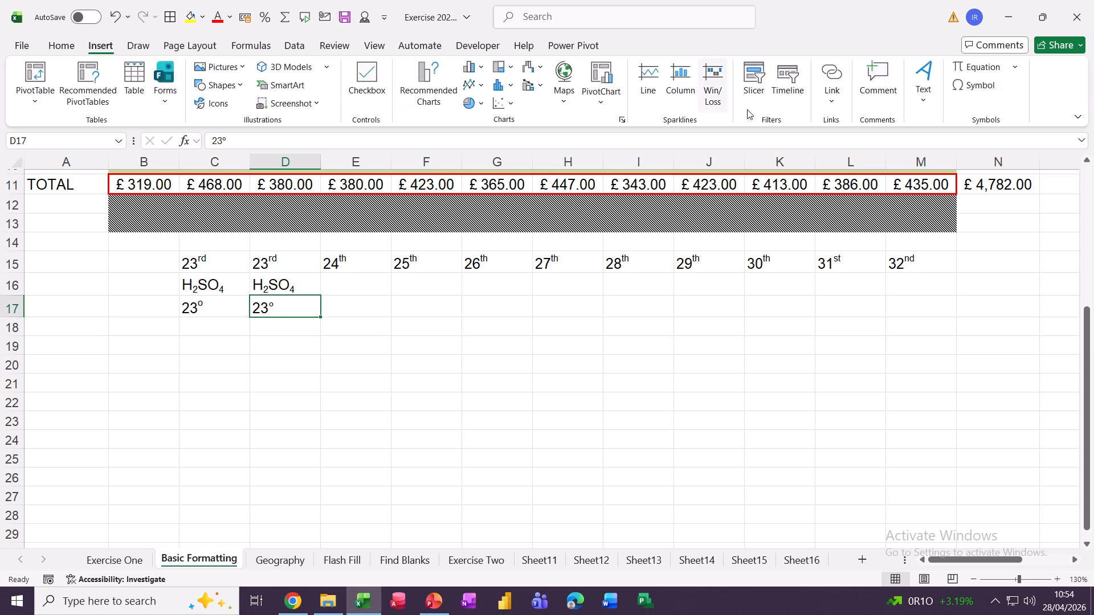
{"action": "left_click", "coordinate": [969, 86]}
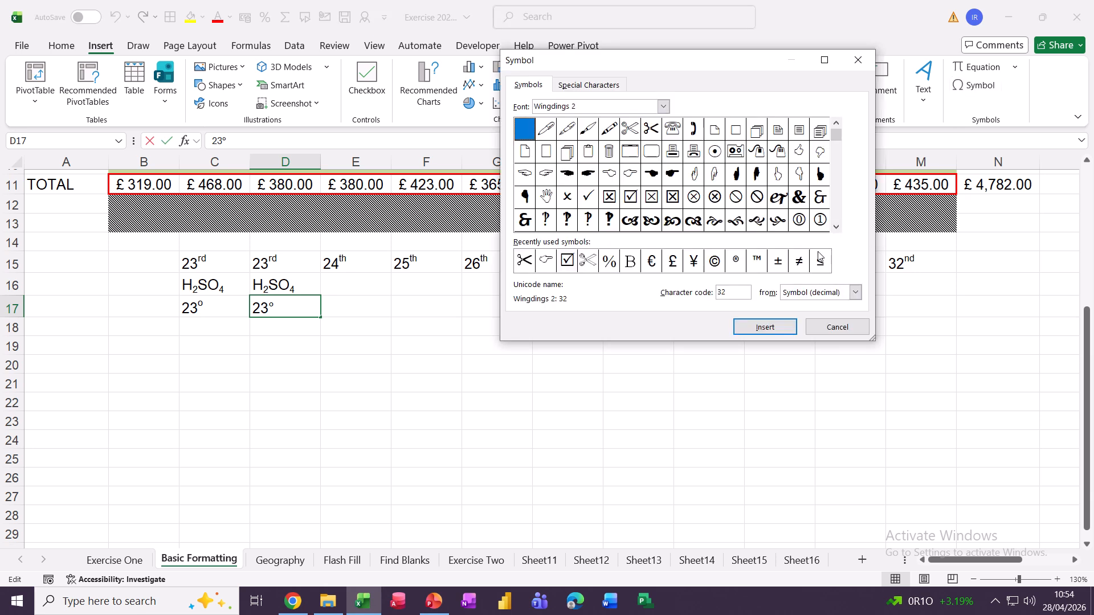
{"action": "left_click", "coordinate": [612, 268]}
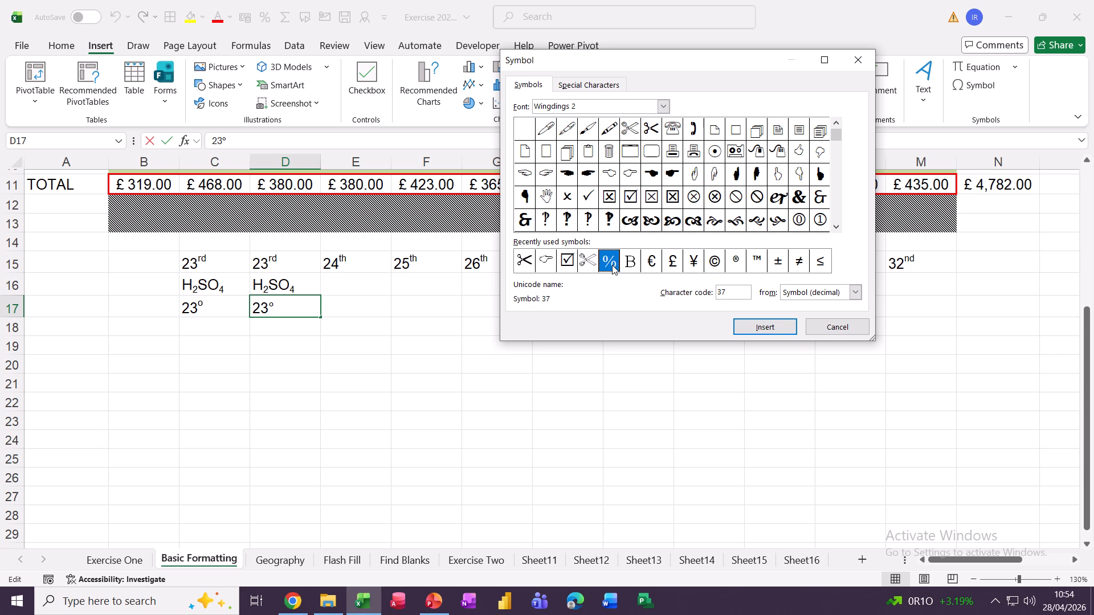
{"action": "left_click", "coordinate": [715, 263]}
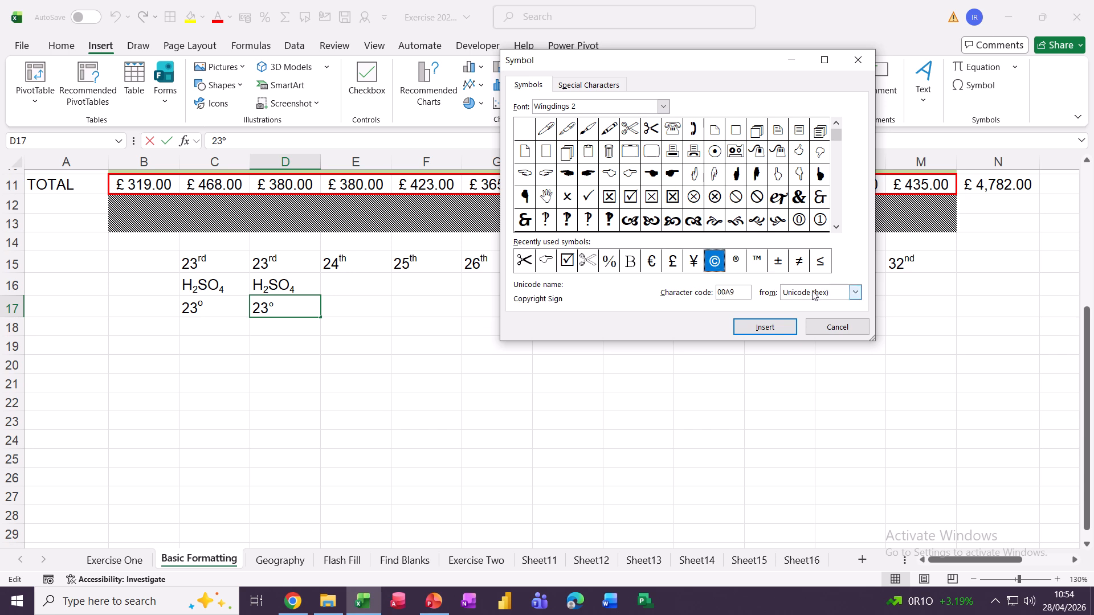
{"action": "left_click", "coordinate": [855, 293]}
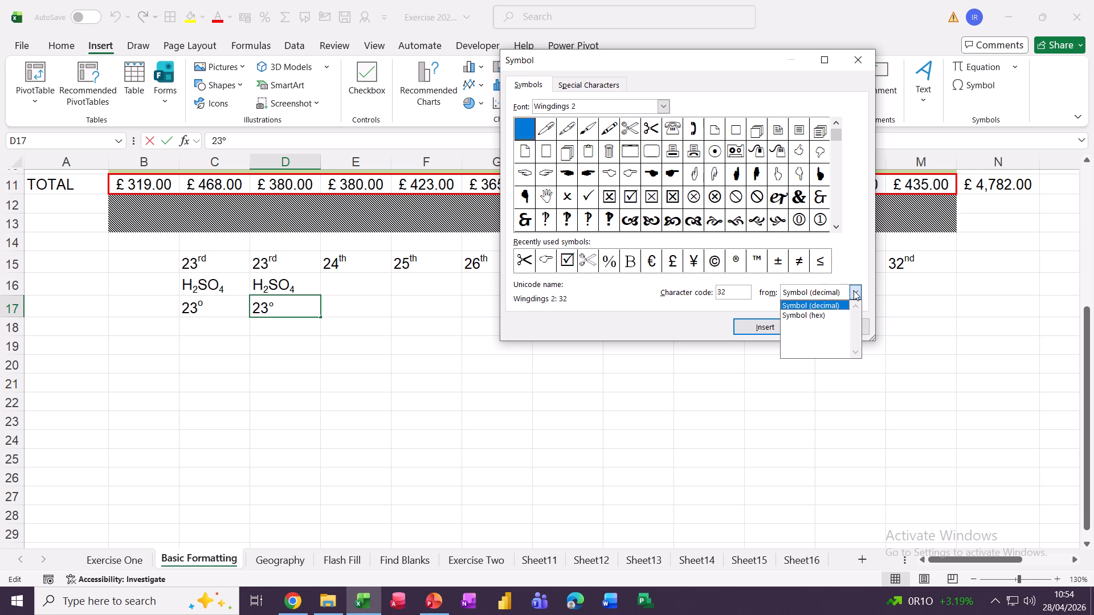
{"action": "left_click", "coordinate": [815, 316]}
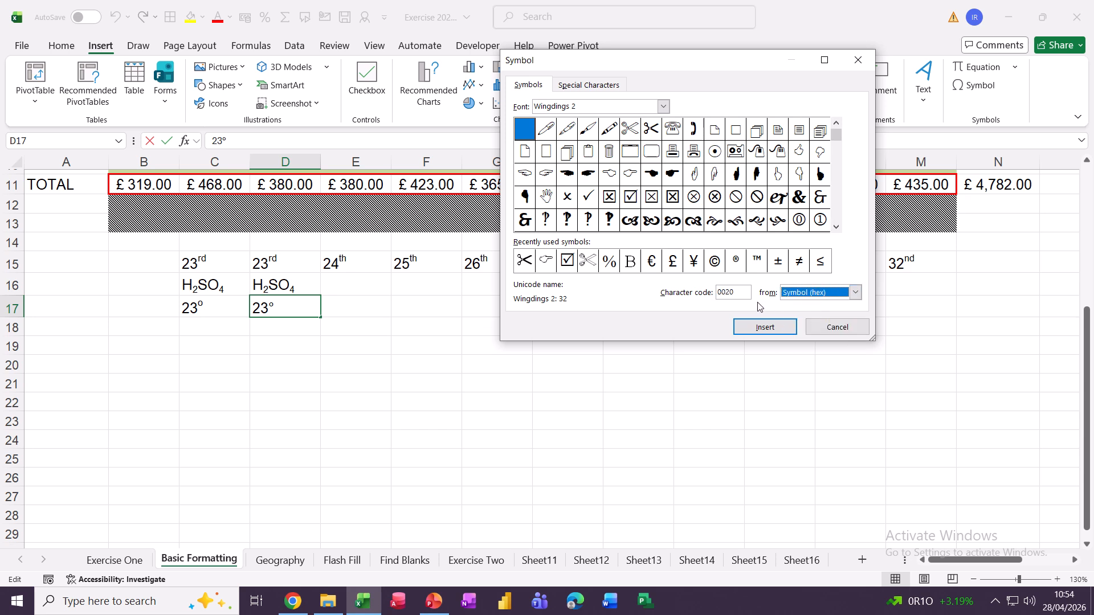
Compare registered, circled-cross and plus-minus codes in decimal and hex, then cancel the dialog
{"action": "left_click", "coordinate": [716, 270]}
{"action": "left_click", "coordinate": [740, 268]}
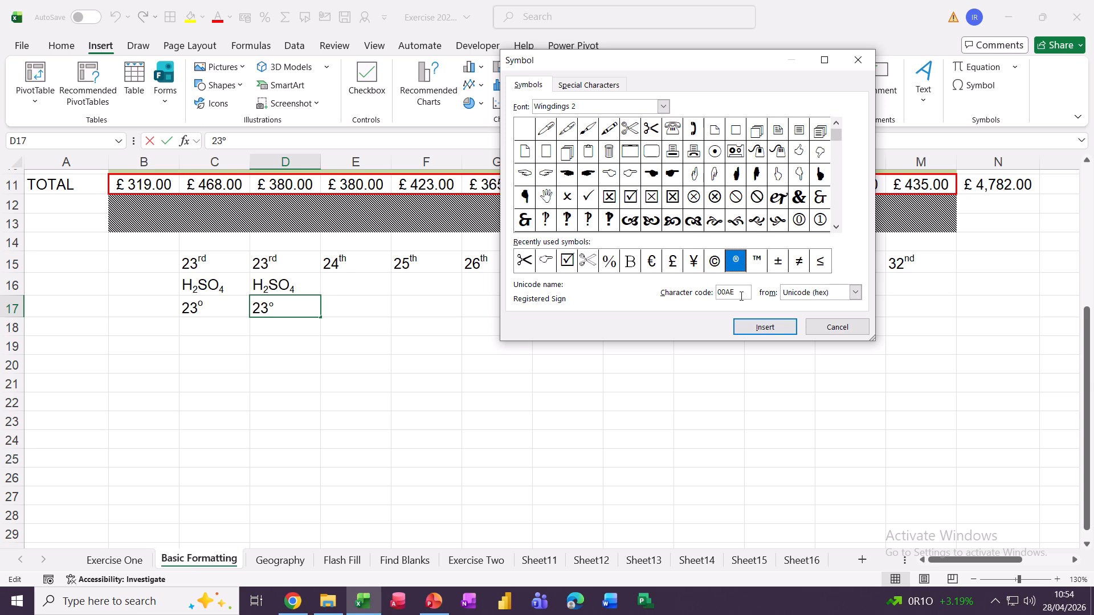
{"action": "left_click", "coordinate": [855, 293]}
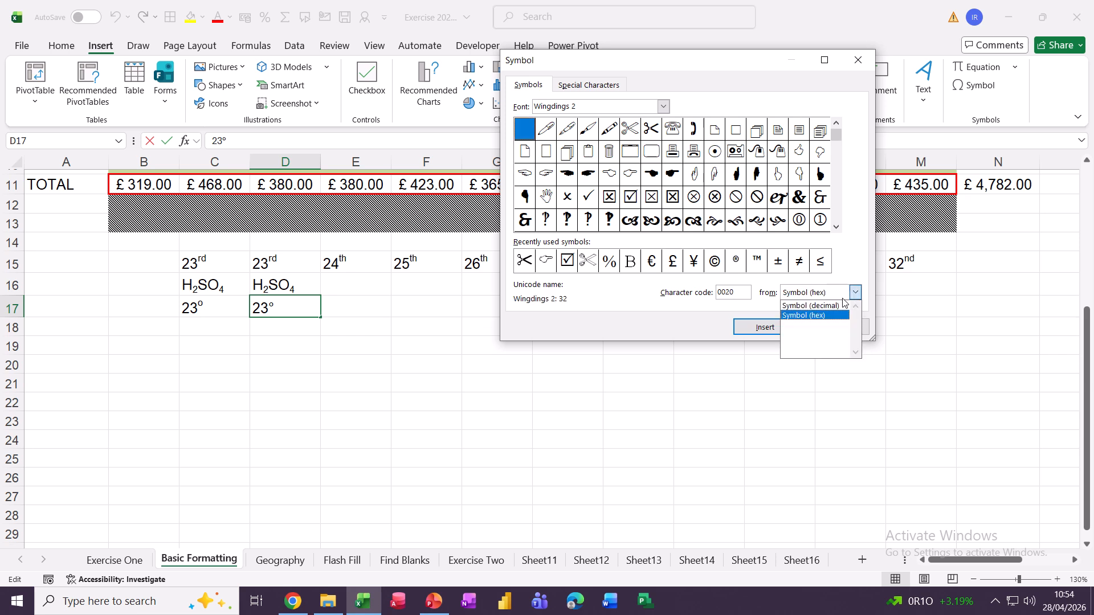
{"action": "left_click", "coordinate": [812, 312]}
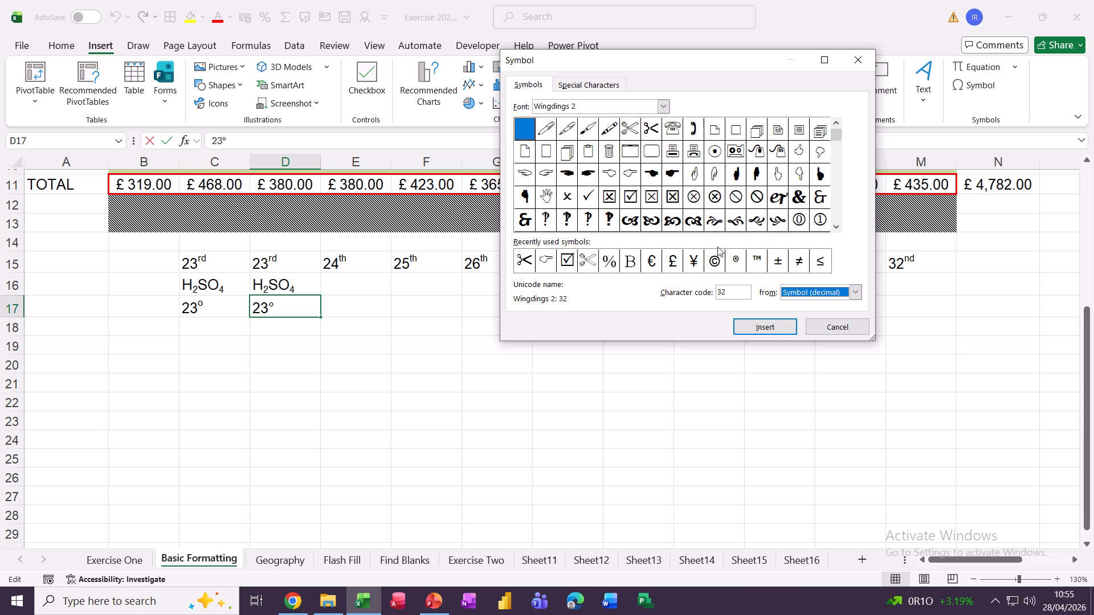
{"action": "left_click", "coordinate": [697, 204]}
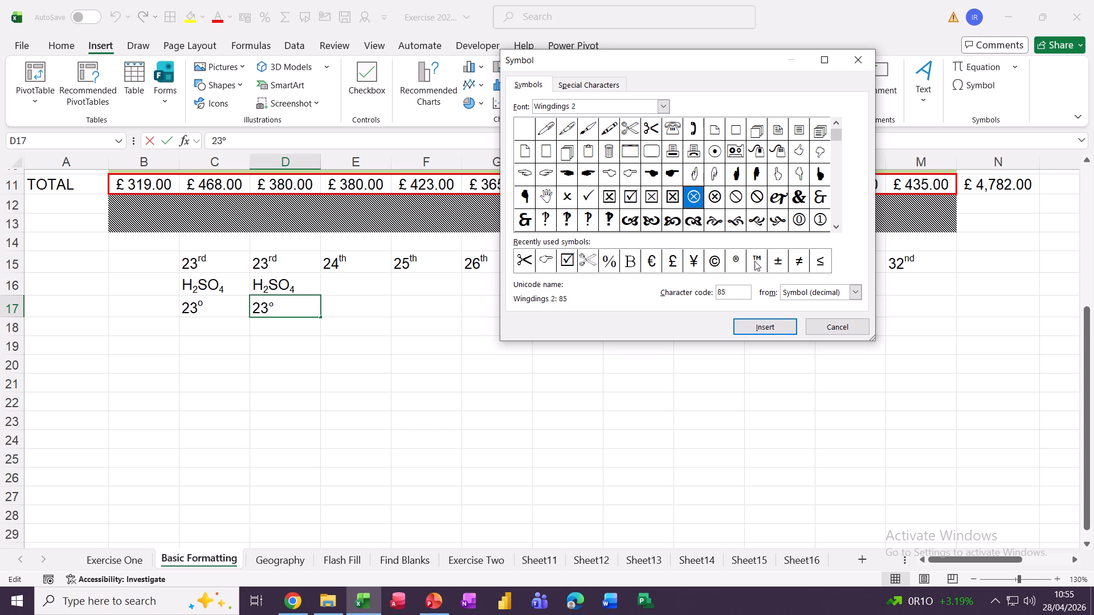
{"action": "left_click", "coordinate": [778, 263]}
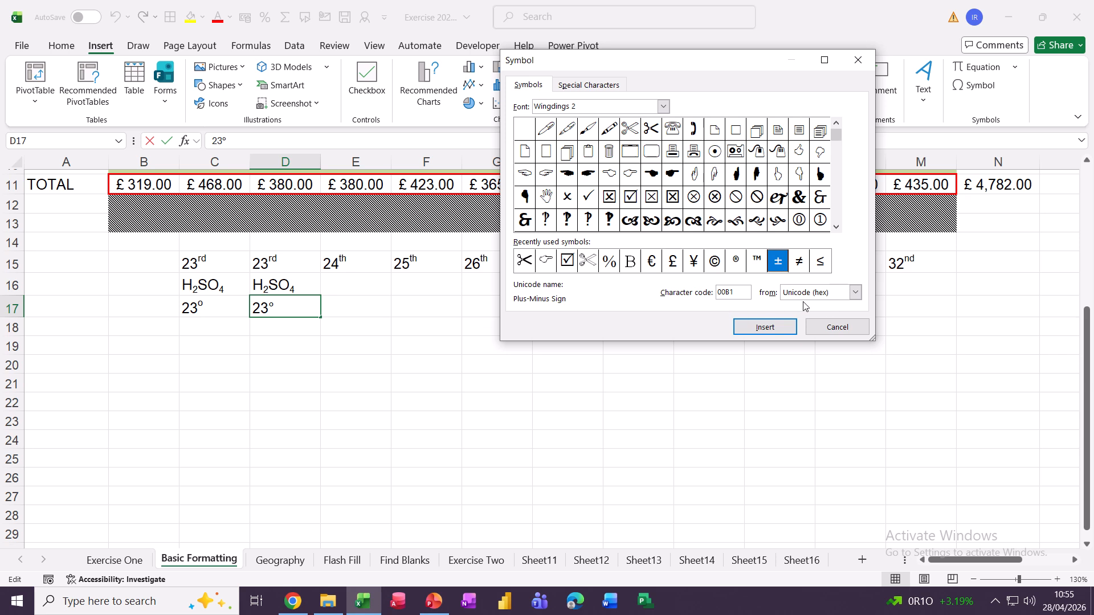
{"action": "left_click", "coordinate": [822, 293]}
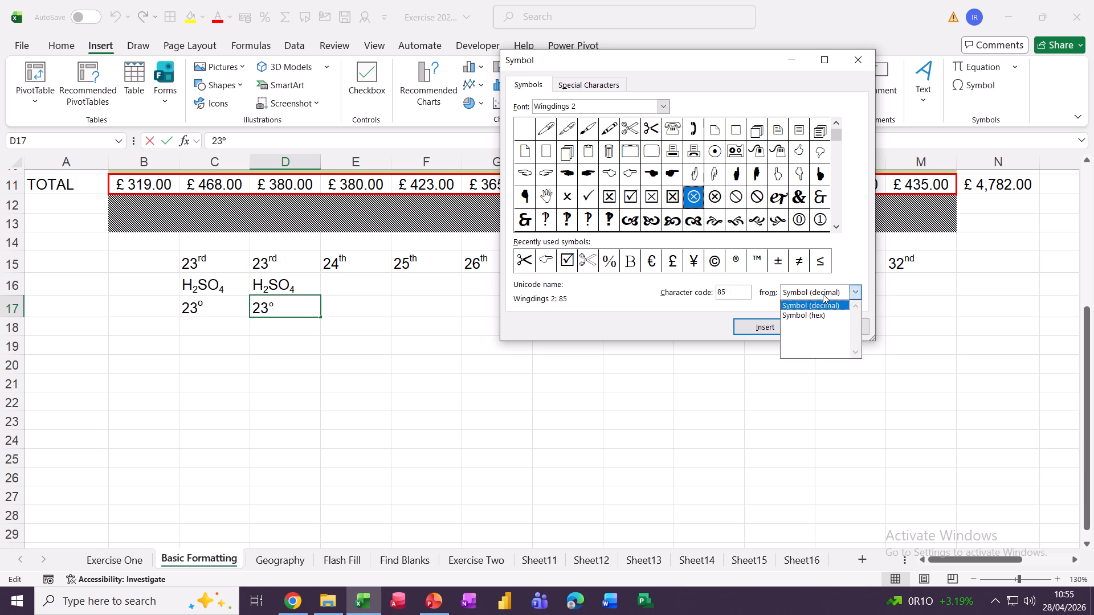
{"action": "left_click", "coordinate": [804, 316]}
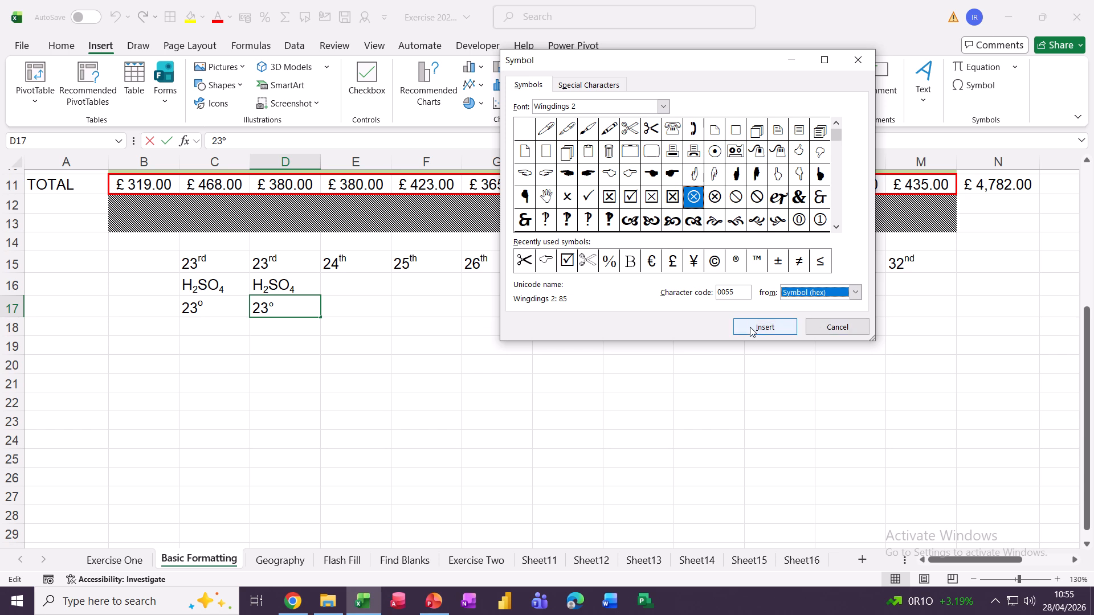
{"action": "left_click", "coordinate": [819, 334]}
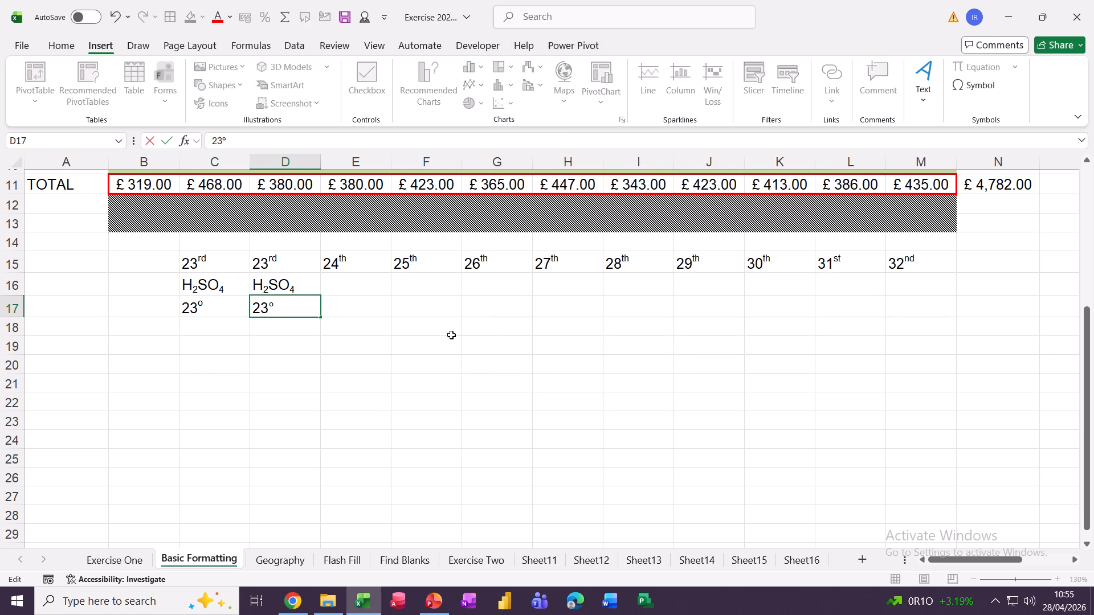
Switch to the Flash Fill sheet, inspect the first e-mail in B3, and select C3
{"action": "scroll", "coordinate": [402, 318], "scroll_direction": "up", "scroll_amount": 3}
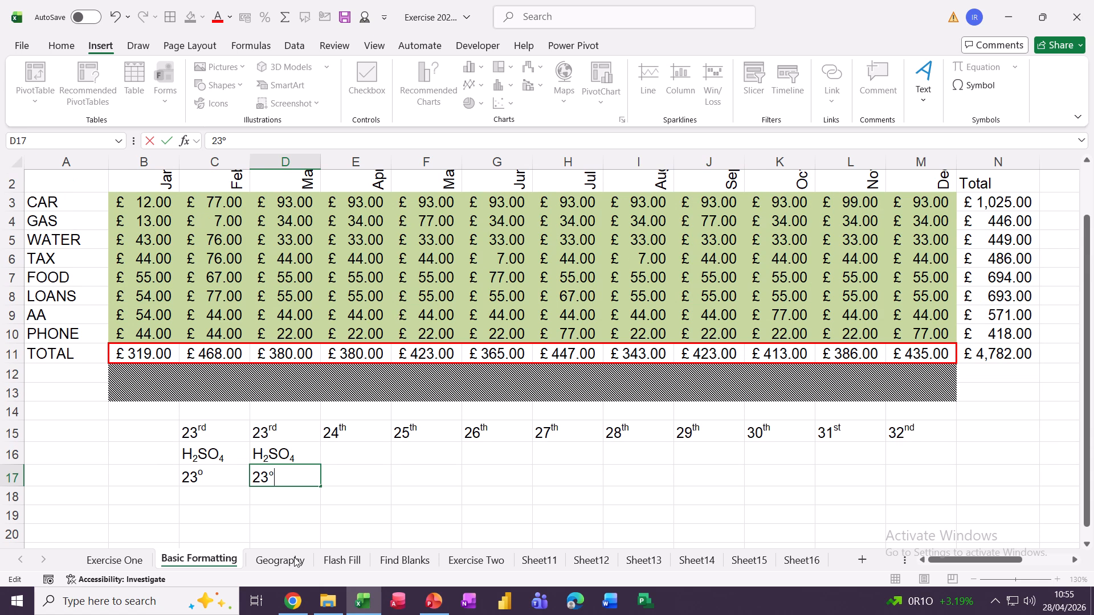
{"action": "left_click", "coordinate": [342, 561]}
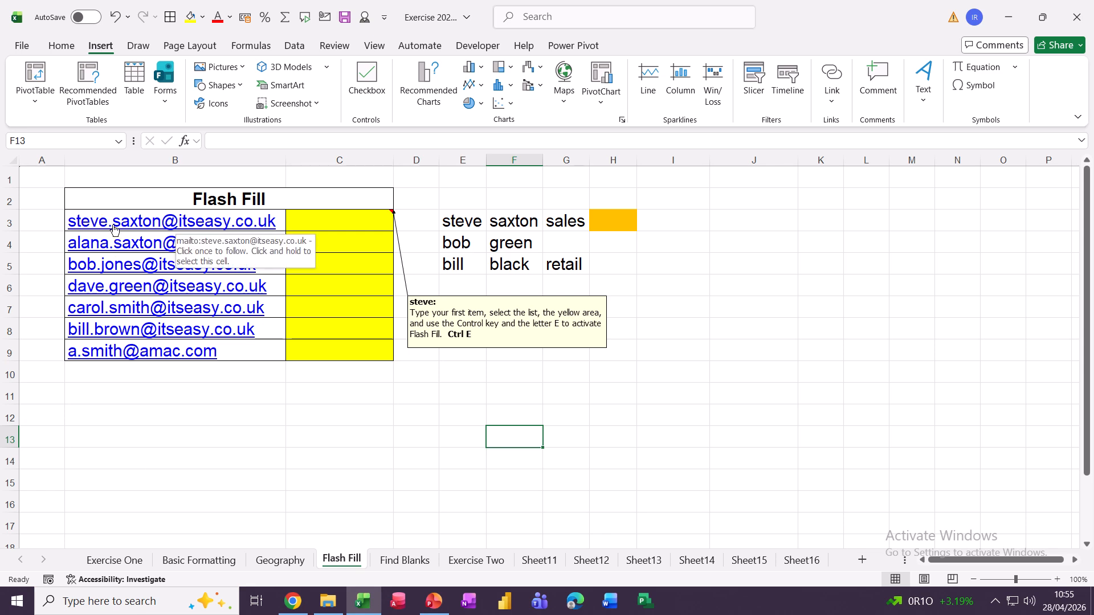
{"action": "left_click", "coordinate": [33, 220]}
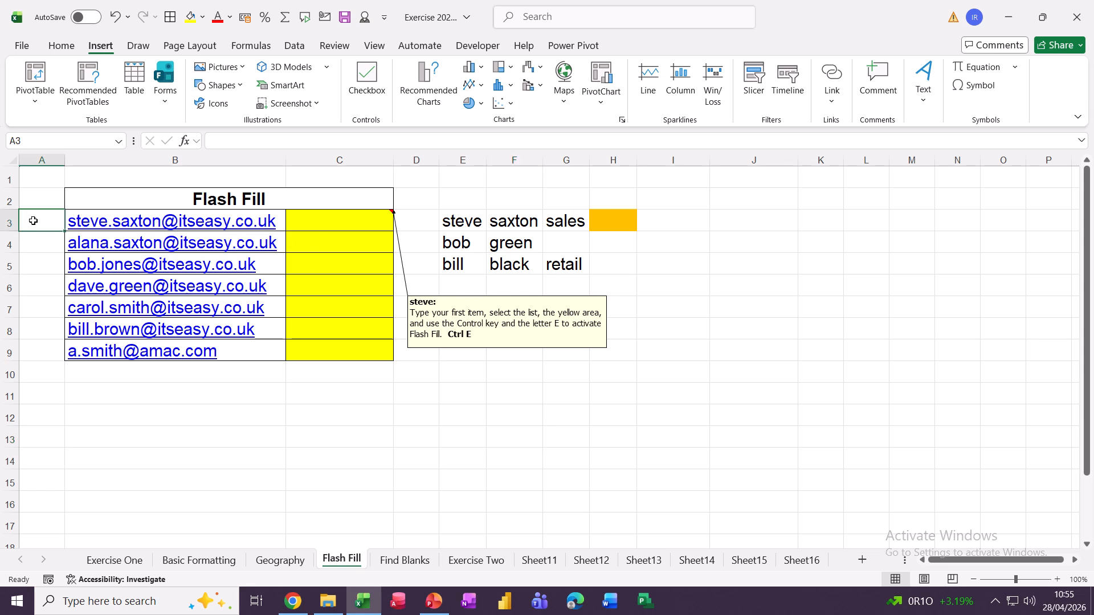
{"action": "key", "text": "Right"}
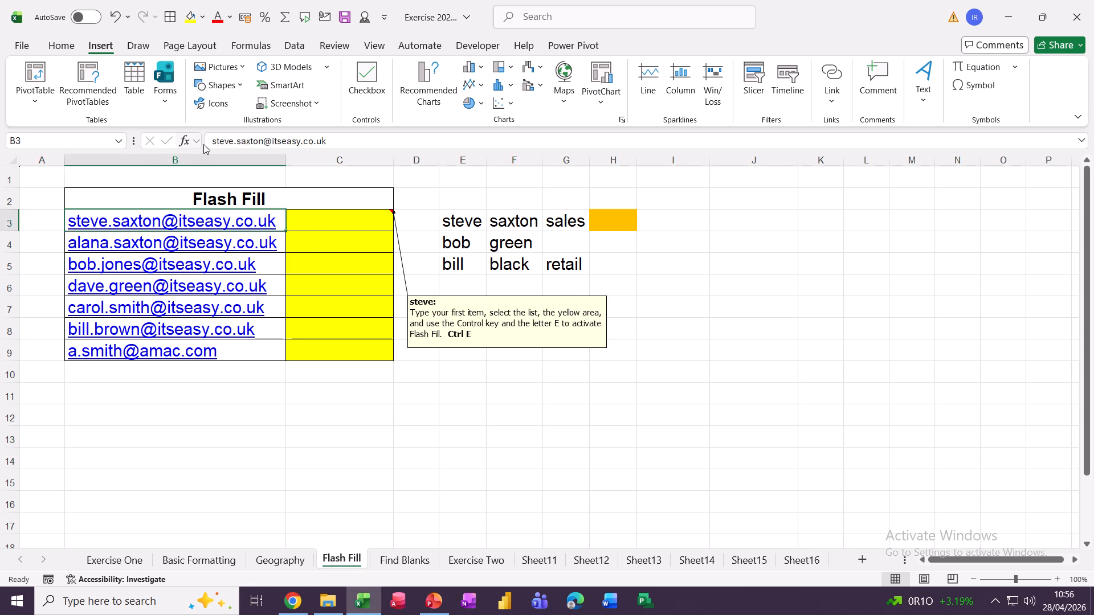
{"action": "double_click", "coordinate": [215, 141]}
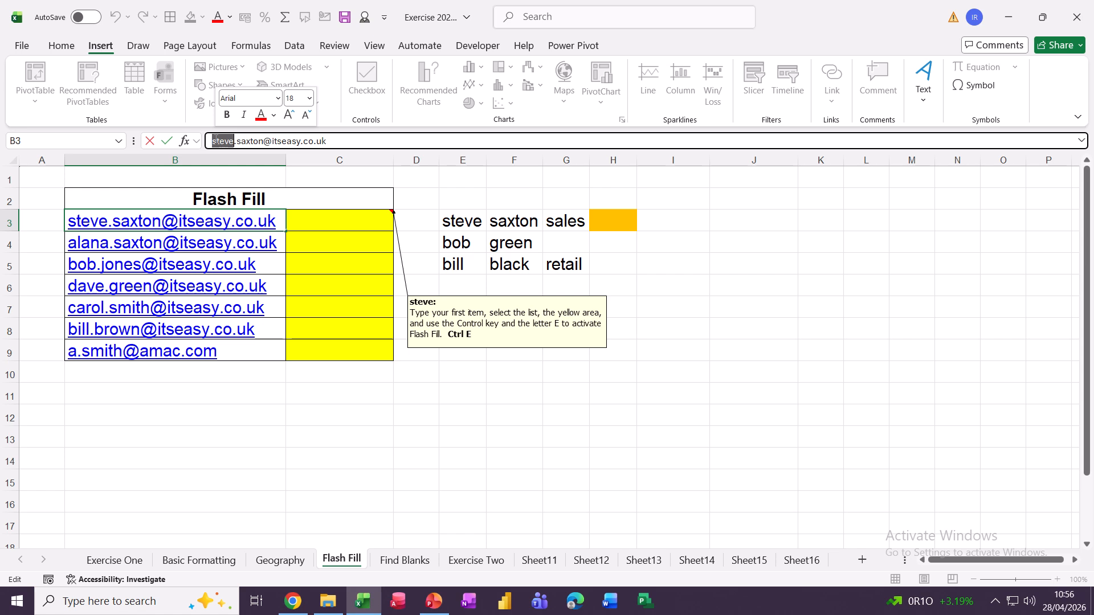
{"action": "left_click", "coordinate": [148, 145]}
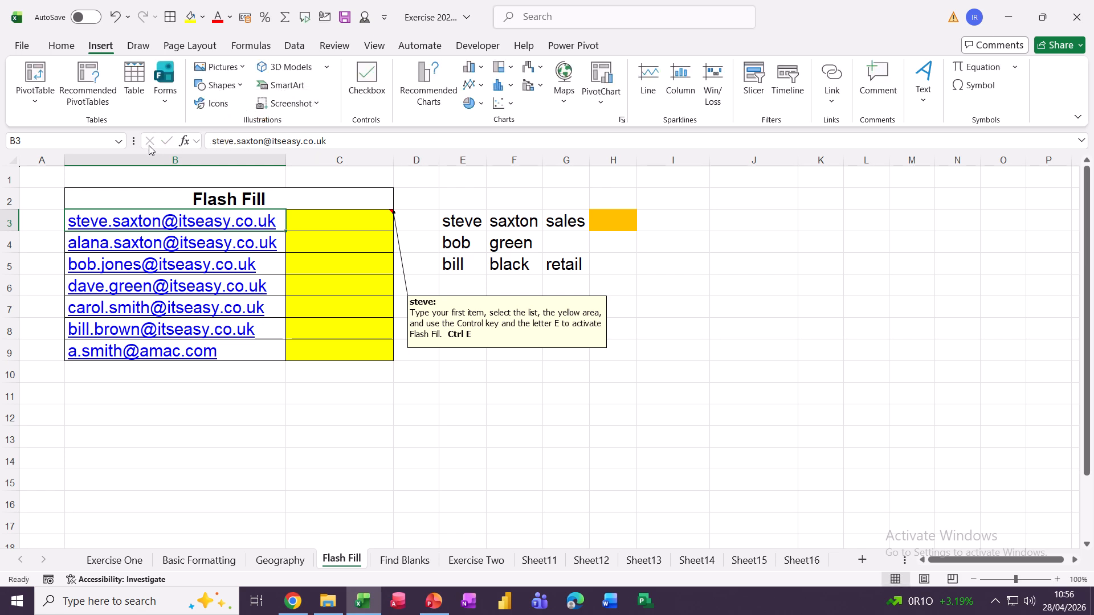
{"action": "left_click", "coordinate": [318, 221]}
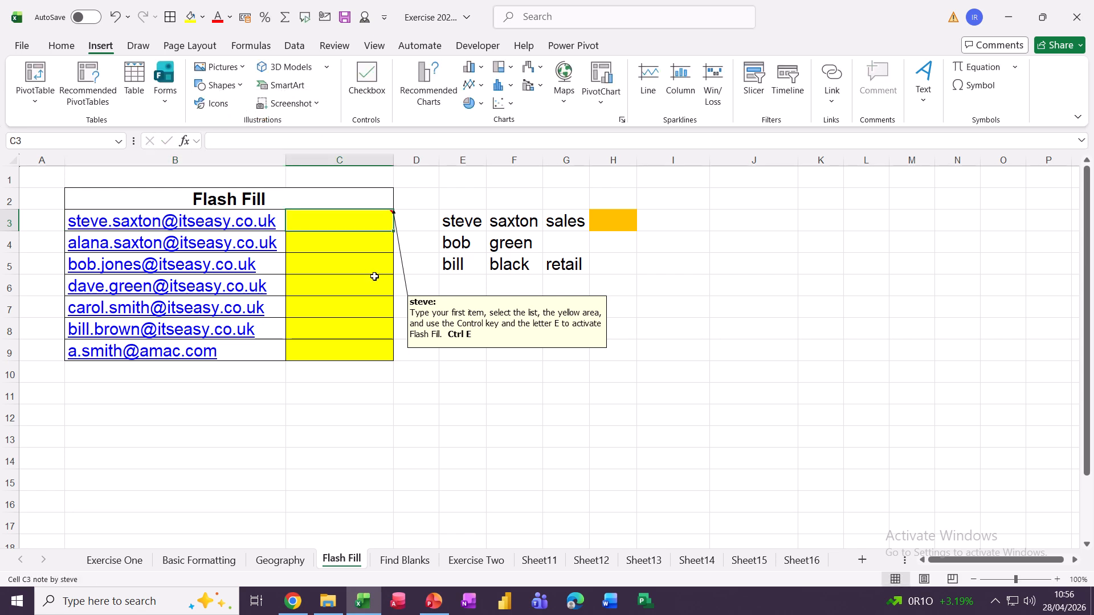
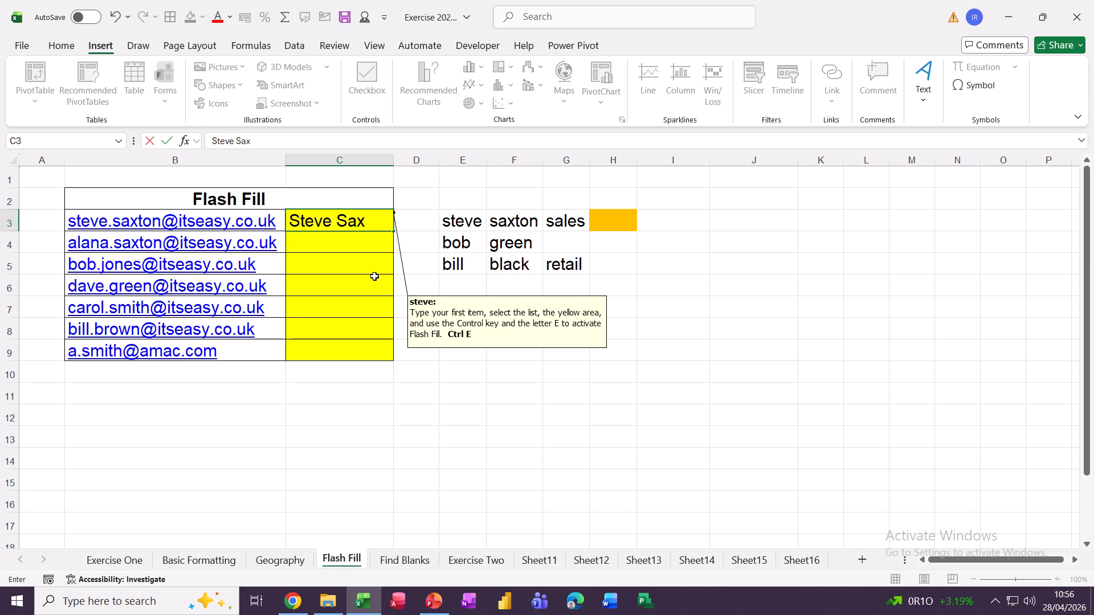
Enter the first person's full name in C3, Flash Fill C4:C9 with Ctrl+E, and widen column H
{"action": "key", "text": "Return"}
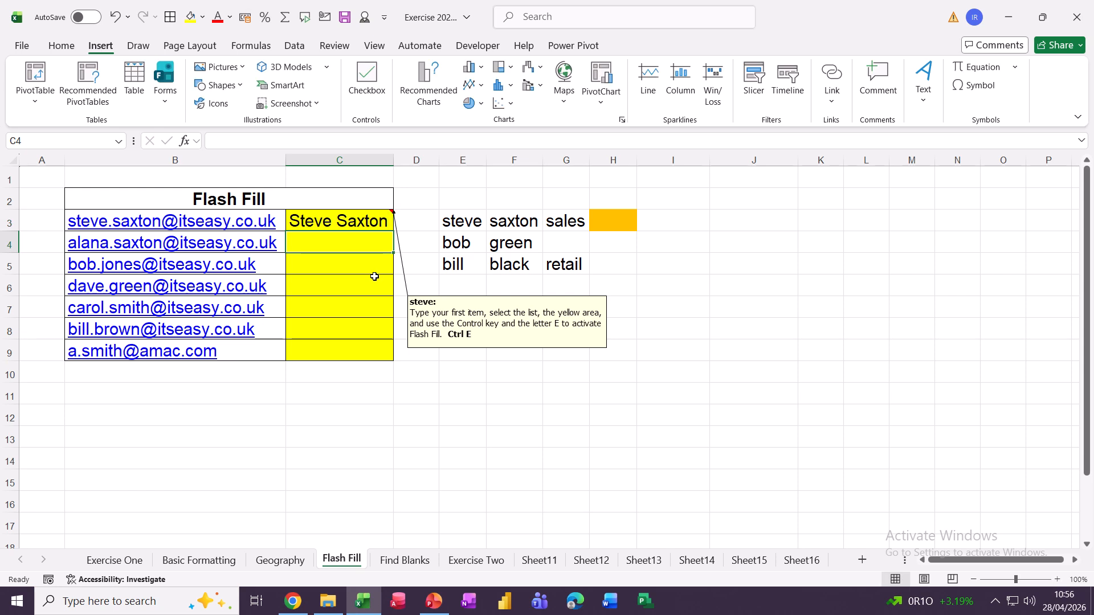
{"action": "key", "text": "ctrl+e"}
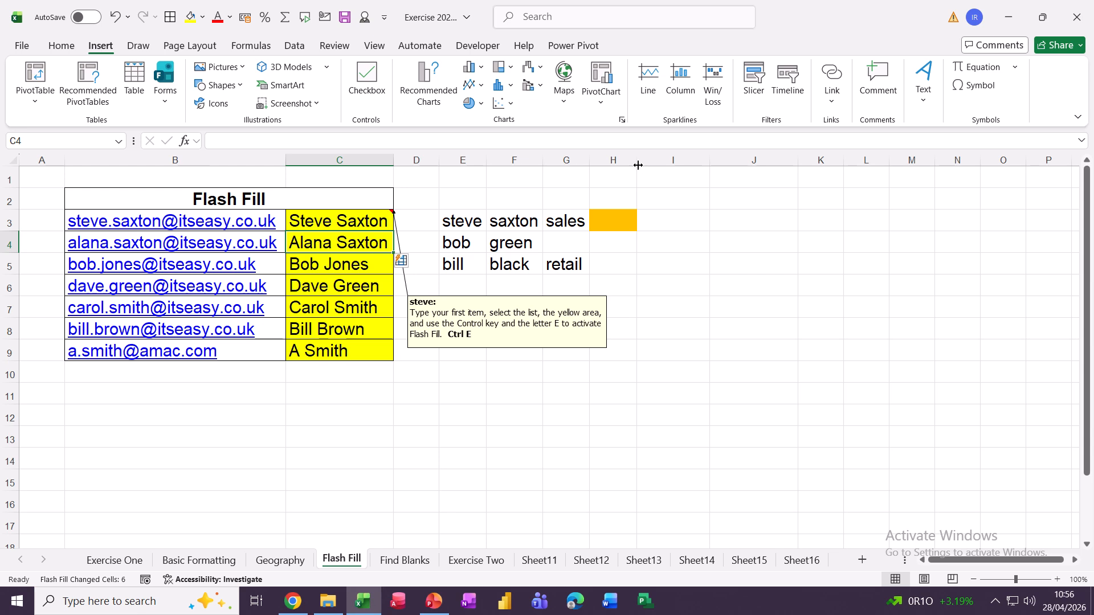
{"action": "left_click_drag", "start_coordinate": [638, 163], "coordinate": [764, 164]}
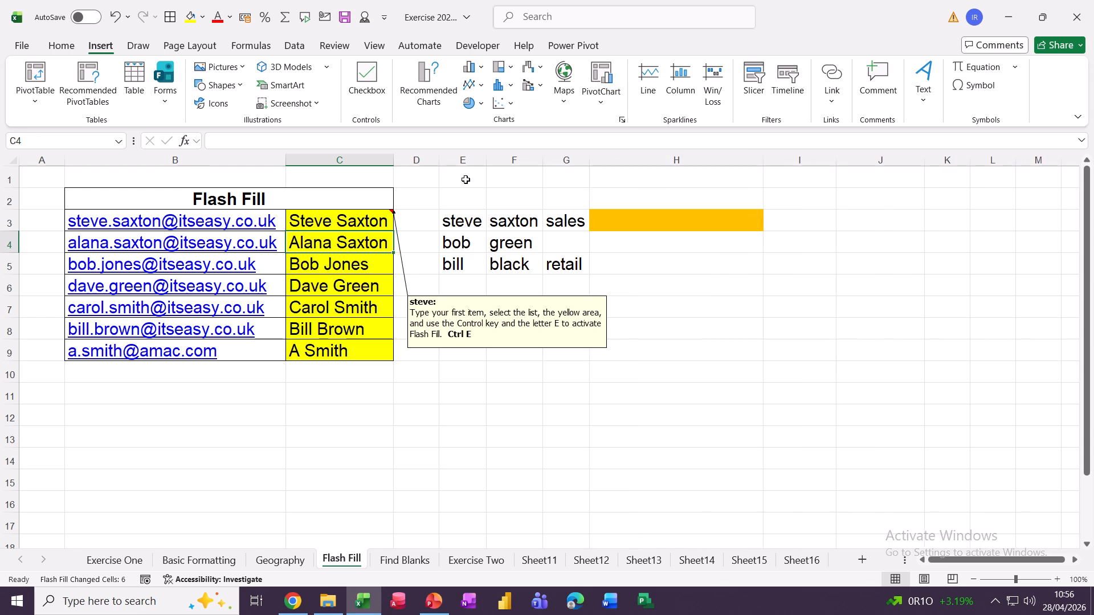
{"action": "left_click", "coordinate": [460, 161]}
{"action": "left_click", "coordinate": [511, 162]}
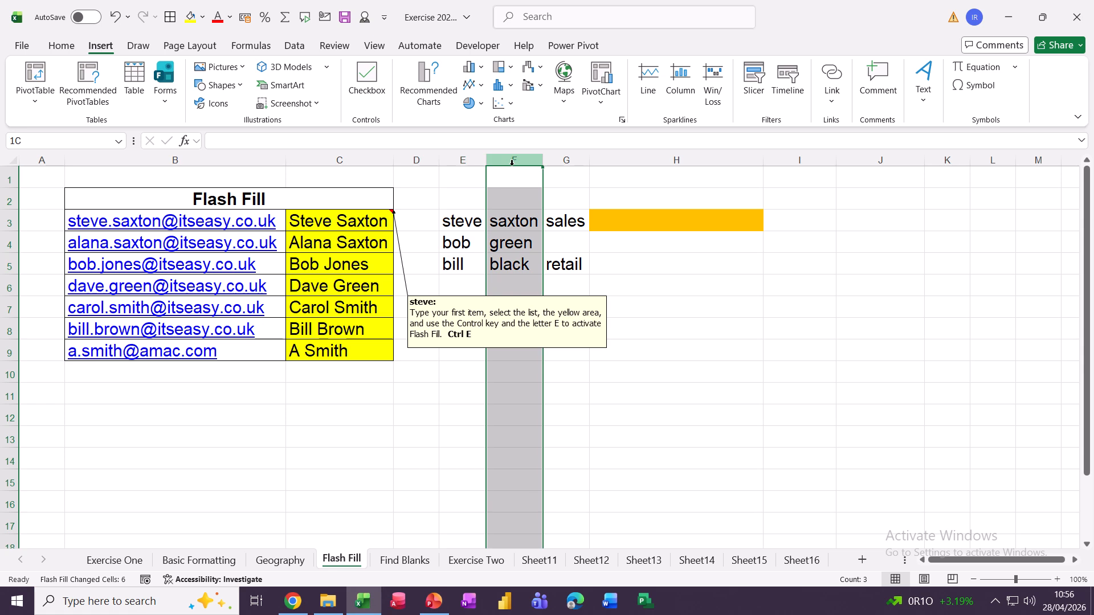
{"action": "left_click", "coordinate": [561, 163]}
{"action": "left_click", "coordinate": [640, 217]}
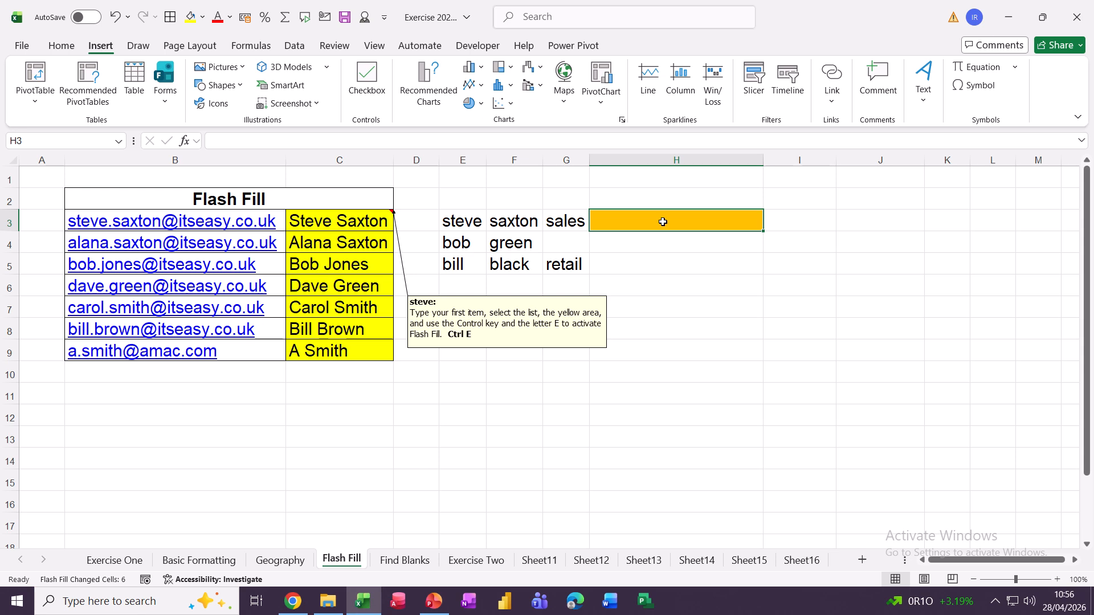
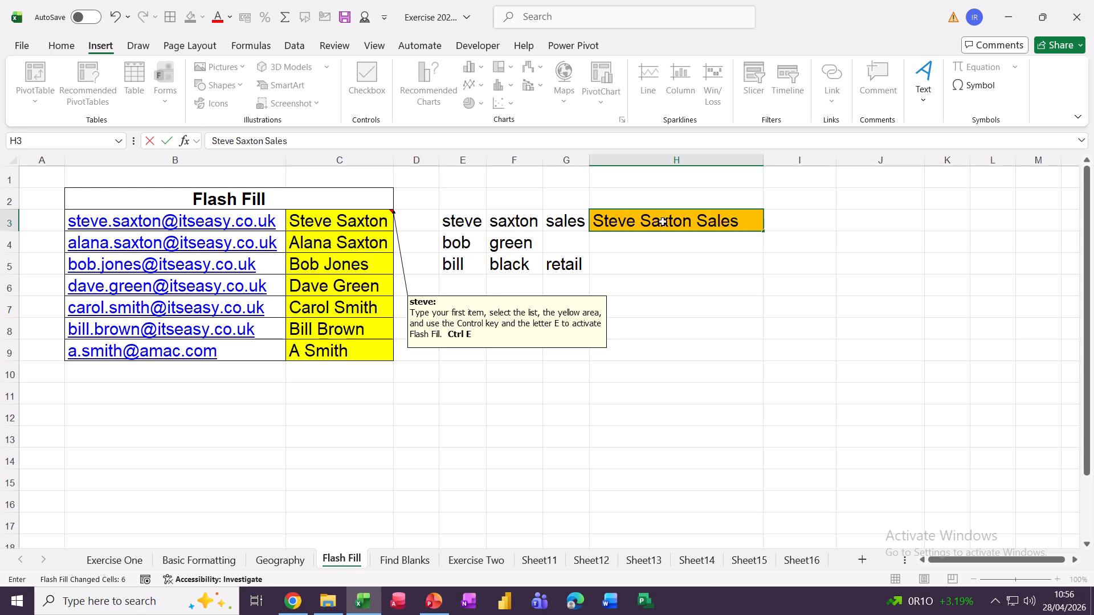
{"action": "key", "text": "Return"}
{"action": "key", "text": "ctrl+e"}
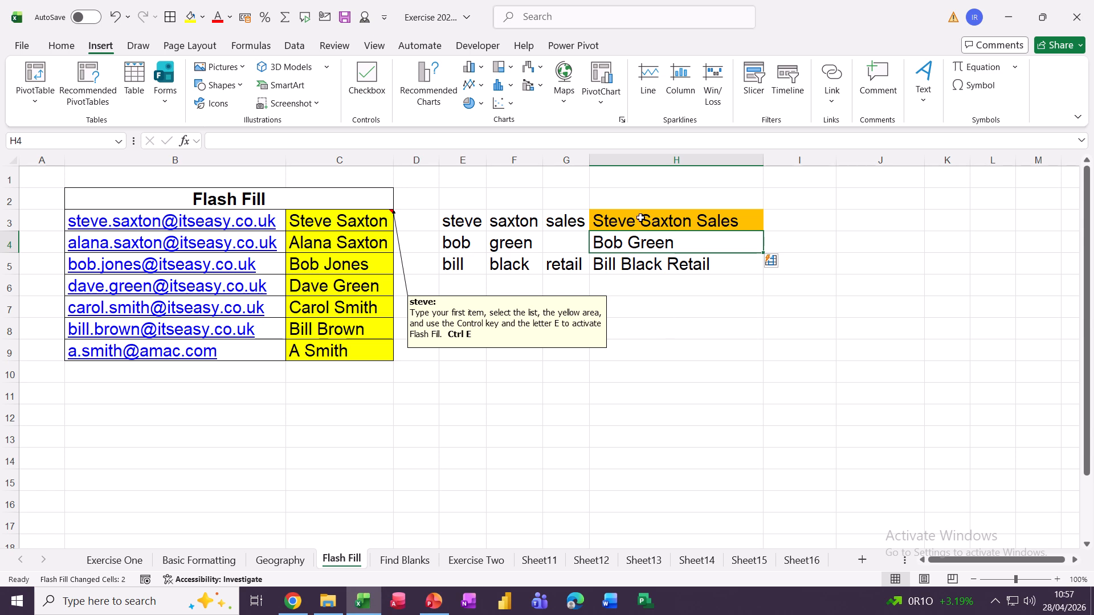
Select the combined entries in H3:H5 ready for splitting
{"action": "left_click_drag", "start_coordinate": [649, 215], "coordinate": [647, 257]}
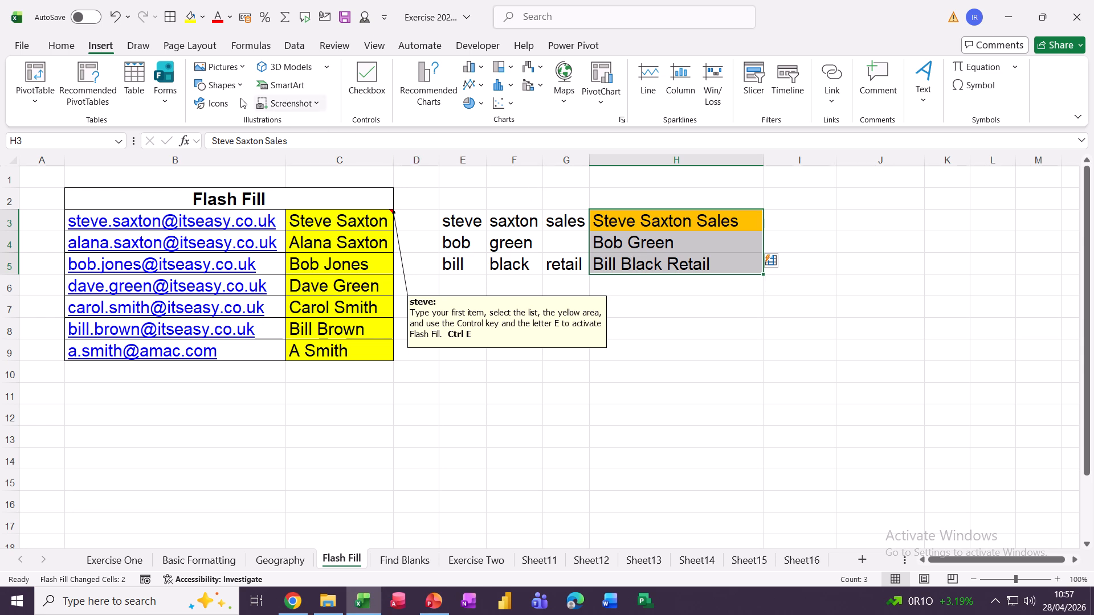
{"action": "left_click_drag", "start_coordinate": [632, 217], "coordinate": [632, 257]}
{"action": "left_click", "coordinate": [294, 46]}
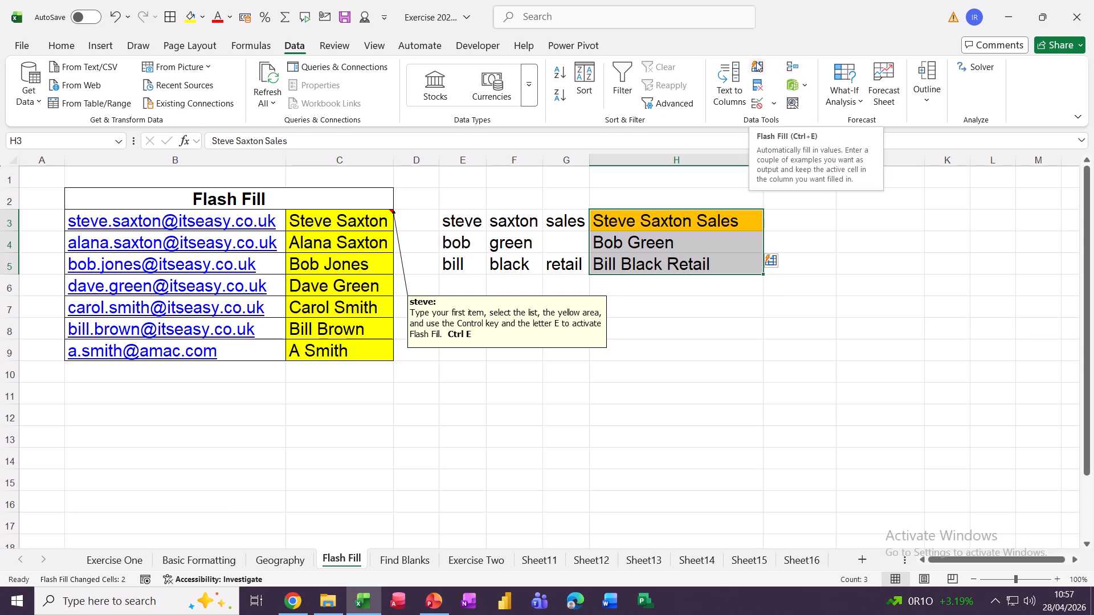
Split H3:H5 with Text to Columns, delimited by spaces instead of tabs, into columns H–J
{"action": "left_click", "coordinate": [722, 78]}
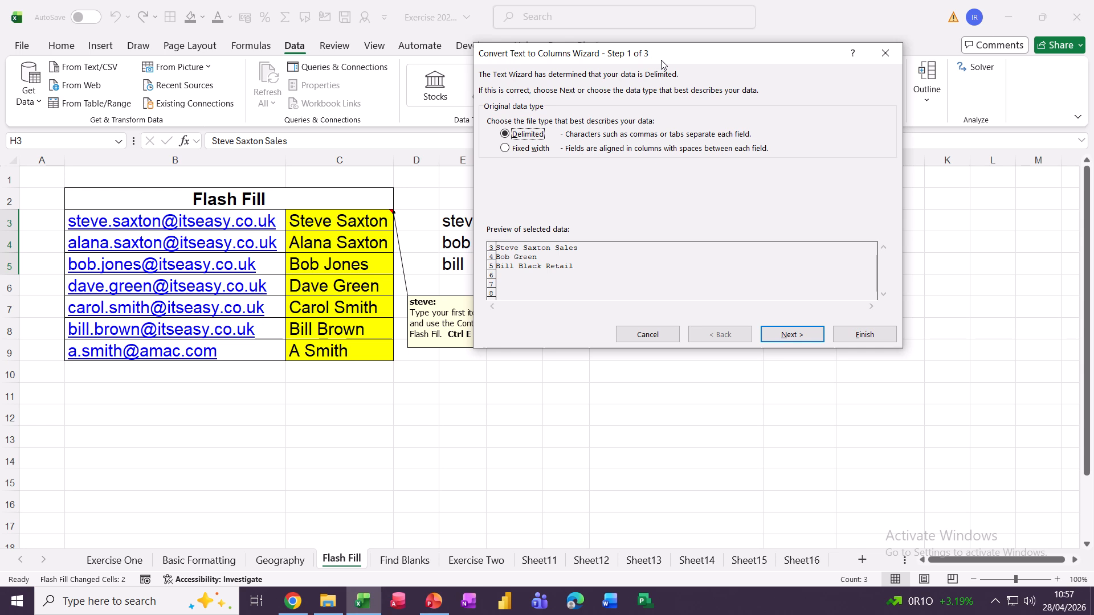
{"action": "left_click_drag", "start_coordinate": [662, 64], "coordinate": [345, 39]}
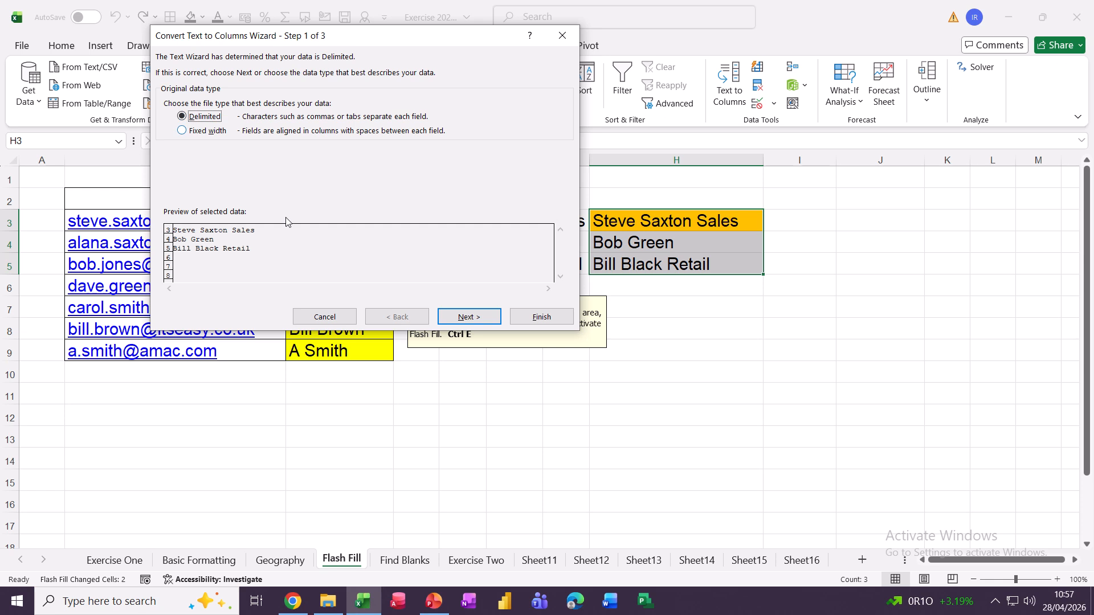
{"action": "left_click", "coordinate": [456, 318]}
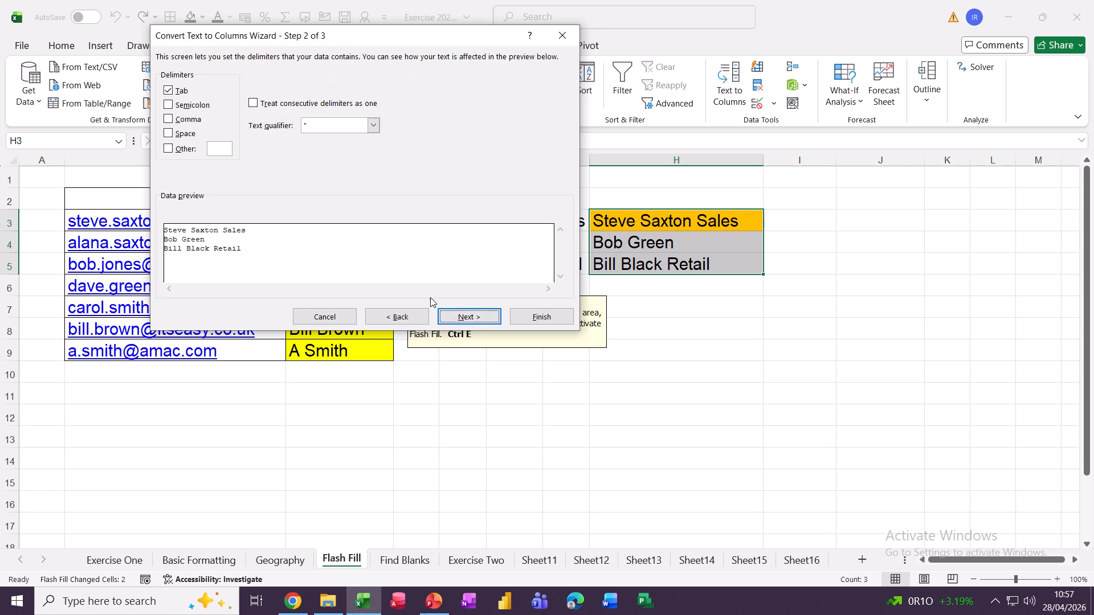
{"action": "left_click", "coordinate": [169, 90]}
{"action": "left_click", "coordinate": [169, 134]}
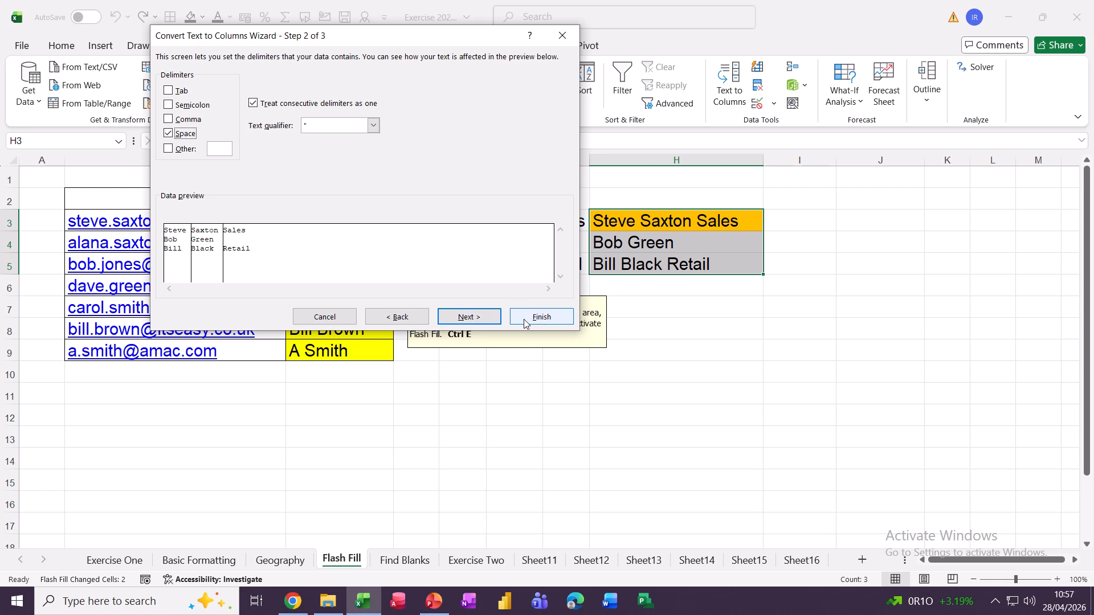
{"action": "left_click", "coordinate": [465, 317]}
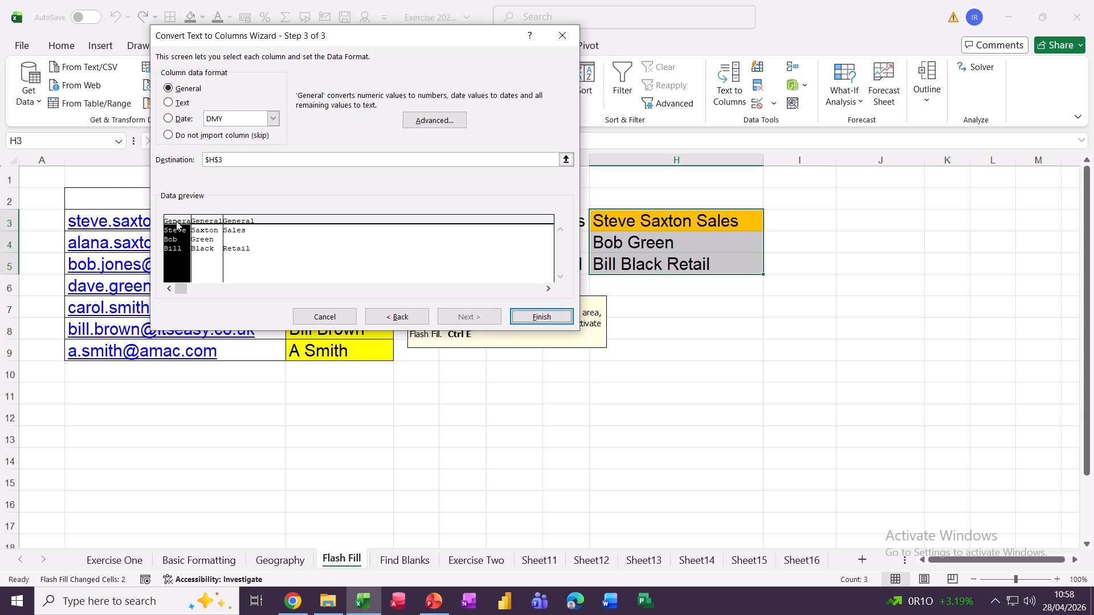
{"action": "left_click", "coordinate": [540, 321]}
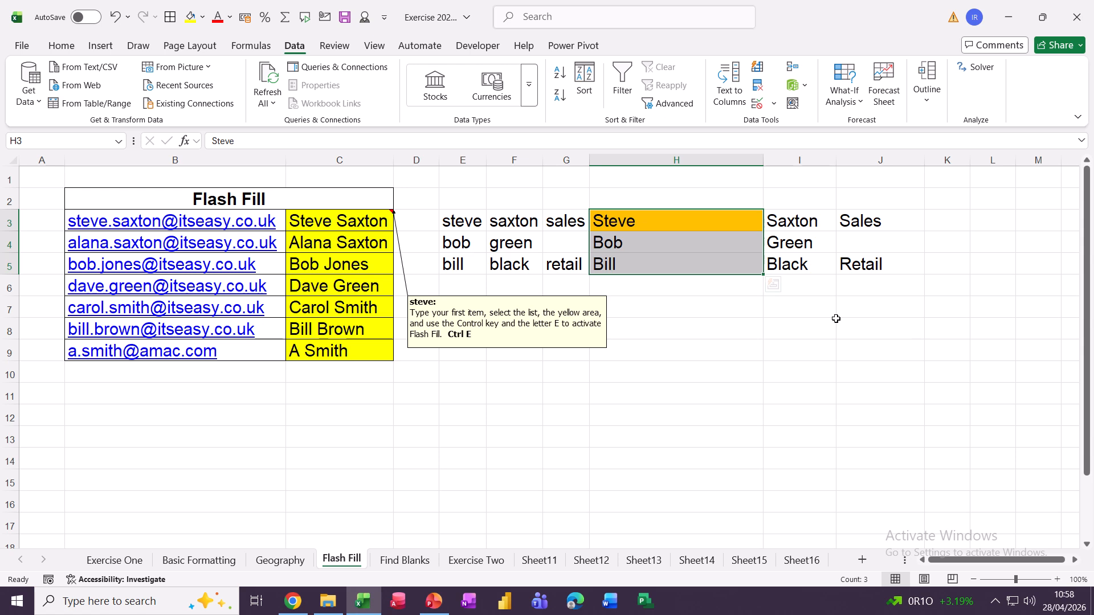
{"action": "left_click", "coordinate": [415, 561]}
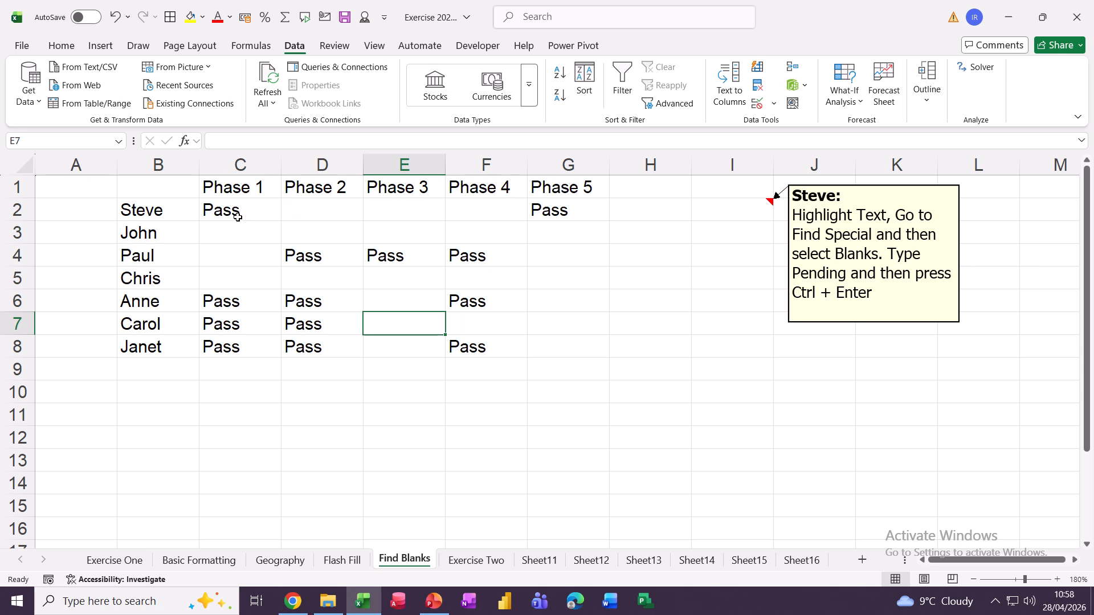
Select the Phase 1–5 results grid C2:G8 on the Find Blanks sheet
{"action": "left_click", "coordinate": [301, 211]}
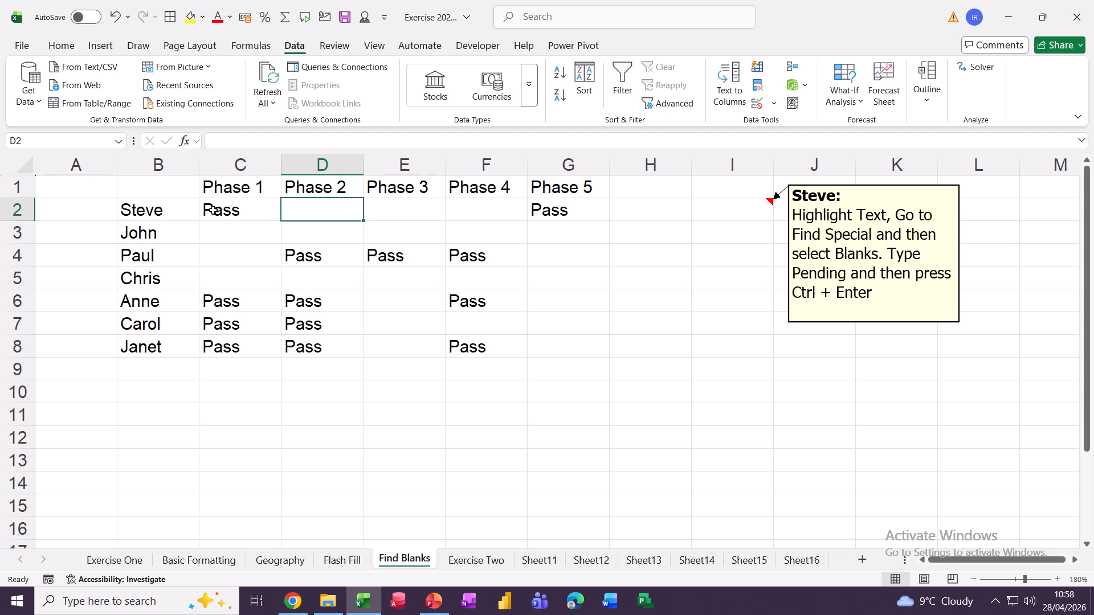
{"action": "left_click_drag", "start_coordinate": [212, 212], "coordinate": [536, 350]}
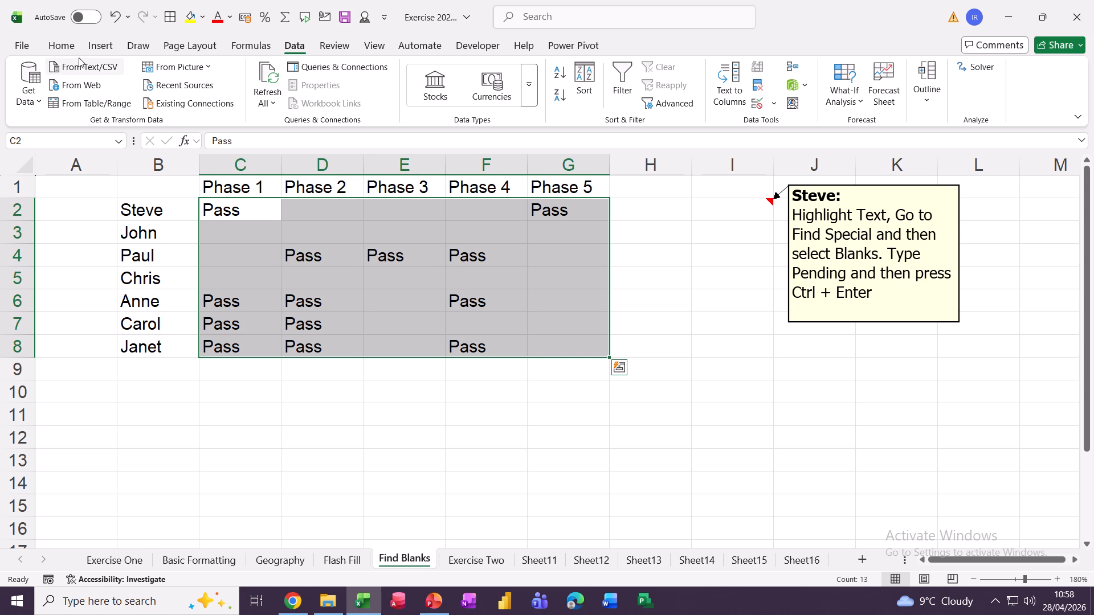
{"action": "left_click", "coordinate": [61, 45]}
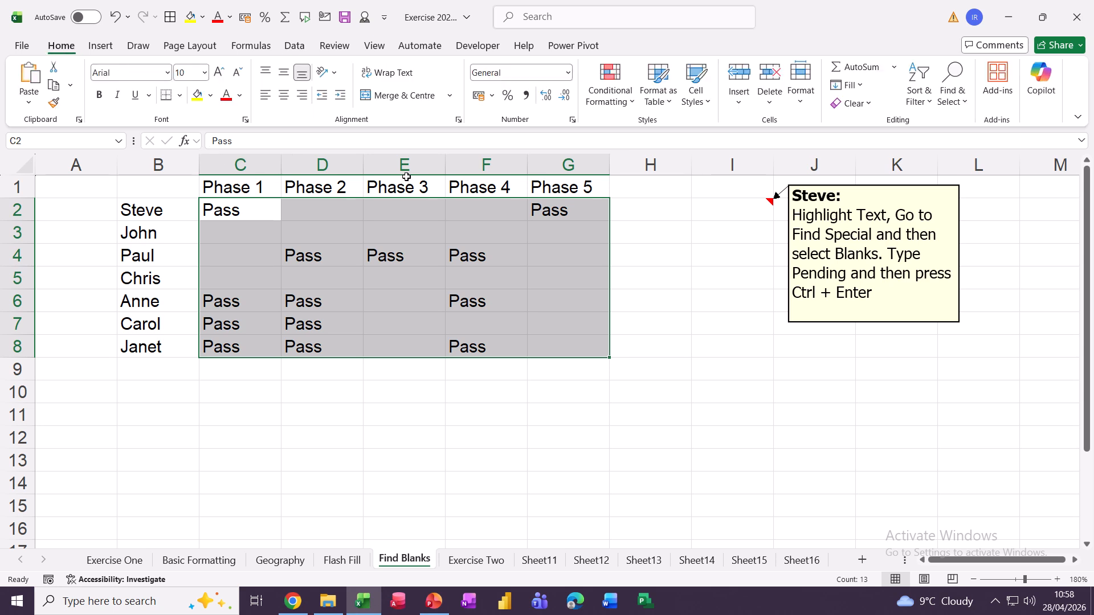
Select only the blank cells in C2:G8 via Go To Special and fill them all with 'Pending'
{"action": "left_click", "coordinate": [955, 70]}
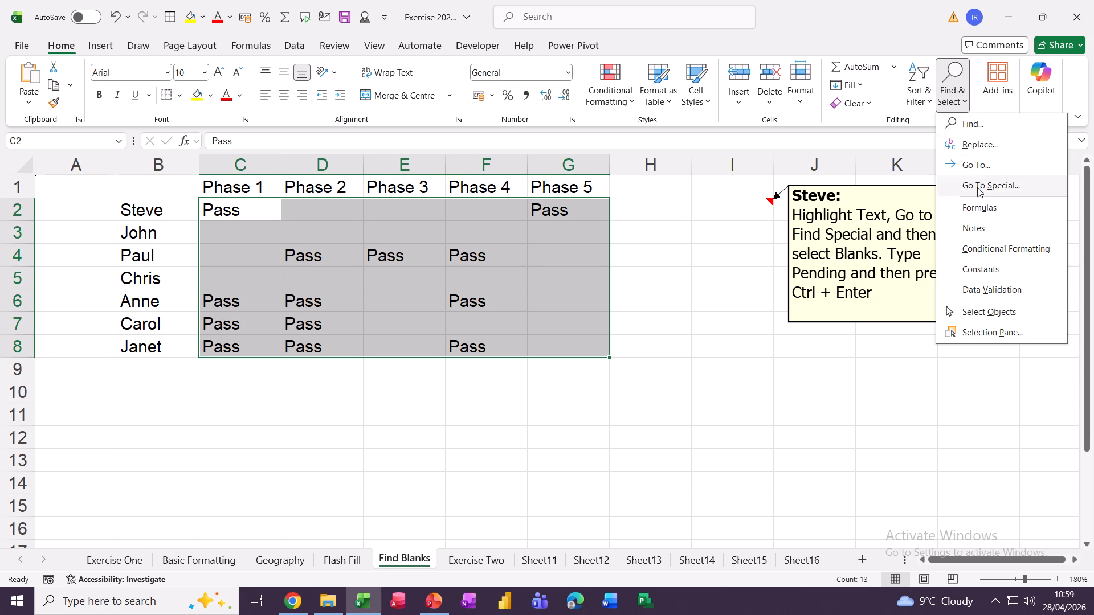
{"action": "left_click", "coordinate": [978, 187]}
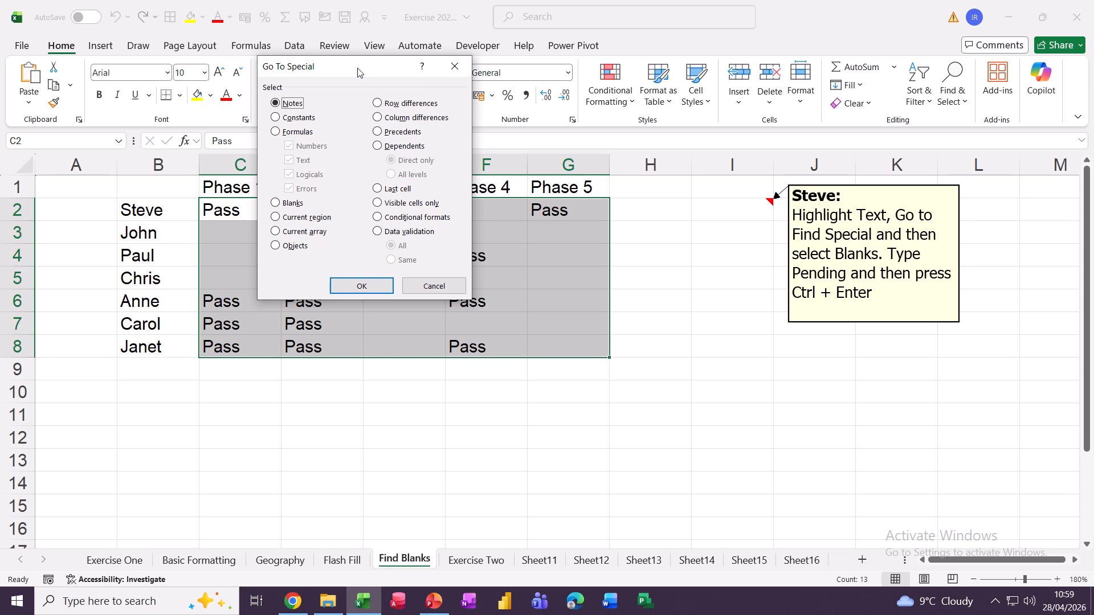
{"action": "left_click_drag", "start_coordinate": [349, 71], "coordinate": [679, 66]}
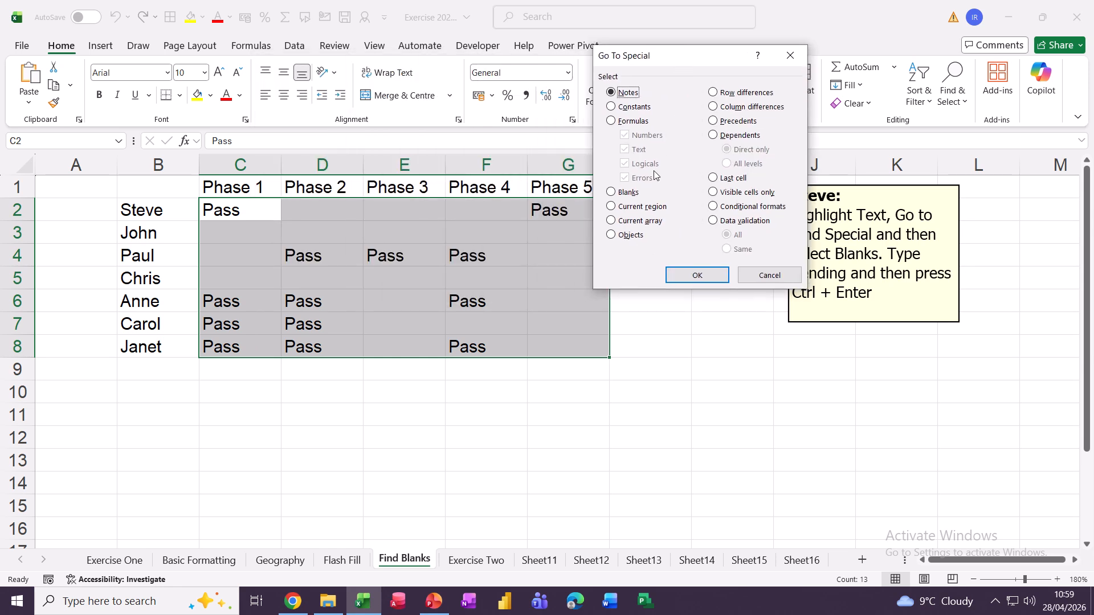
{"action": "left_click", "coordinate": [611, 193]}
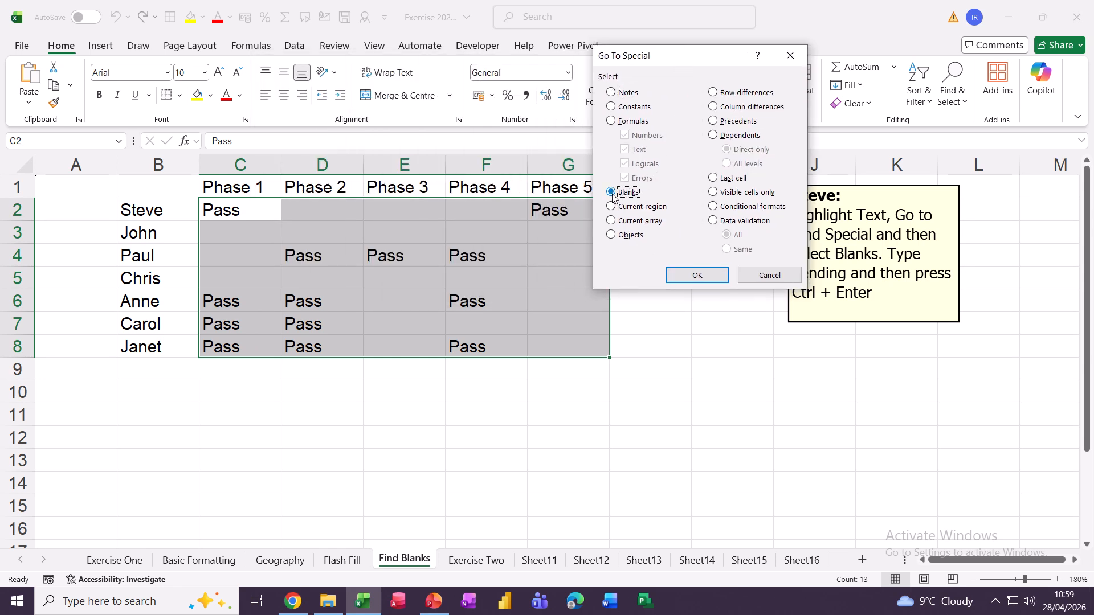
{"action": "left_click", "coordinate": [683, 275]}
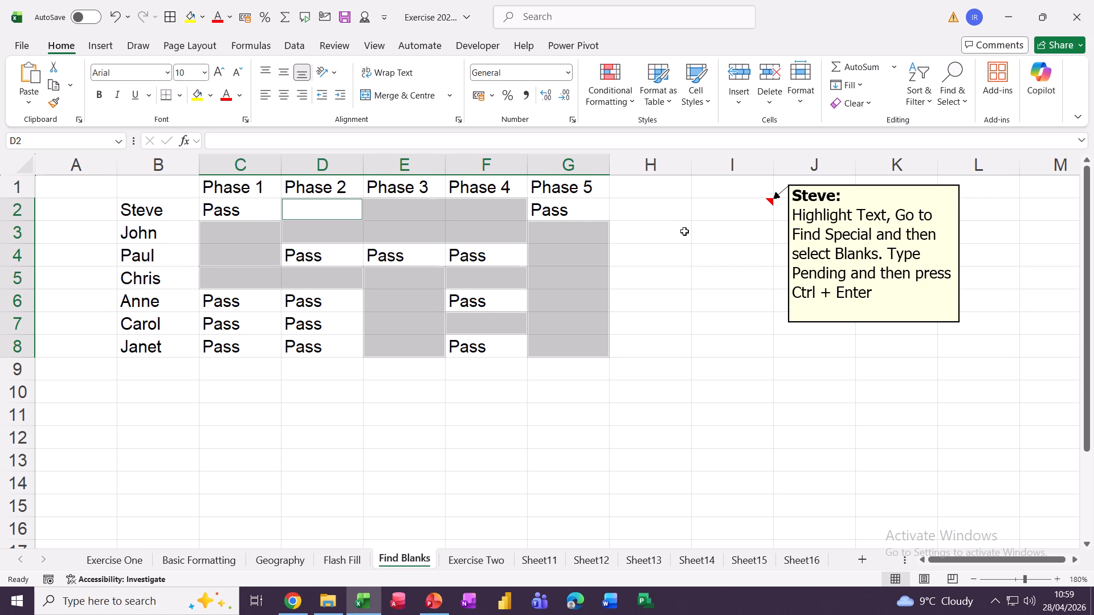
{"action": "type", "text": "Pe"}
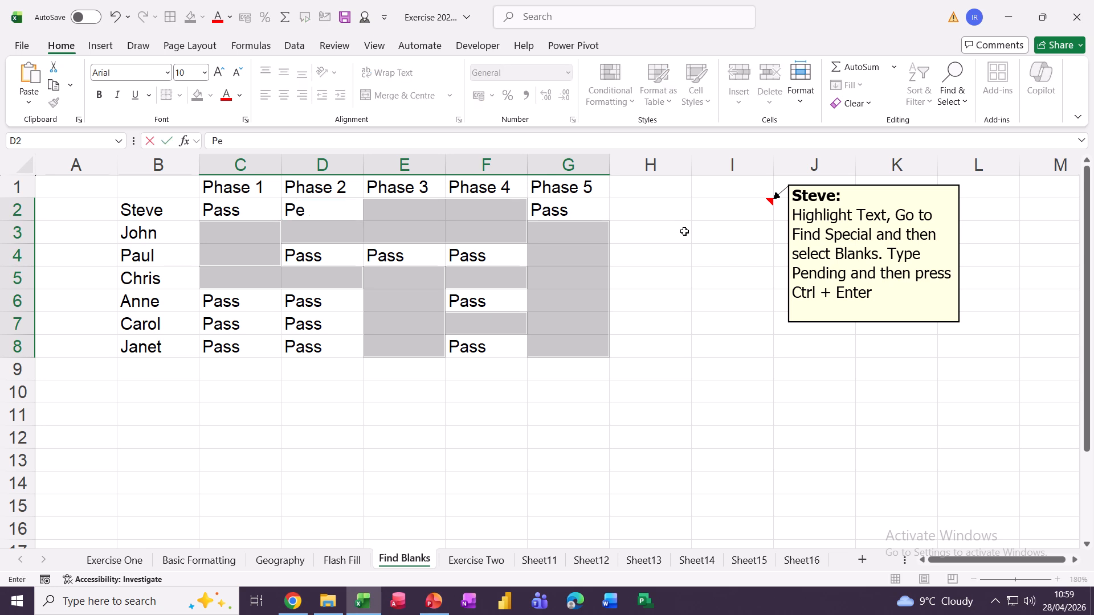
{"action": "type", "text": "nding"}
{"action": "key", "text": "ctrl+Return"}
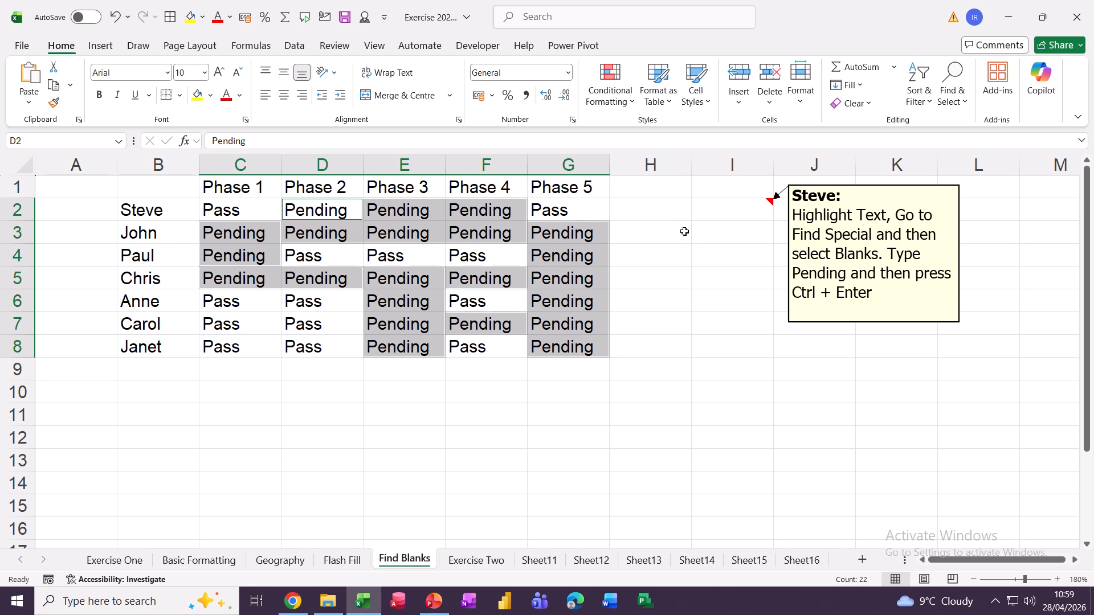
{"action": "left_click", "coordinate": [664, 270]}
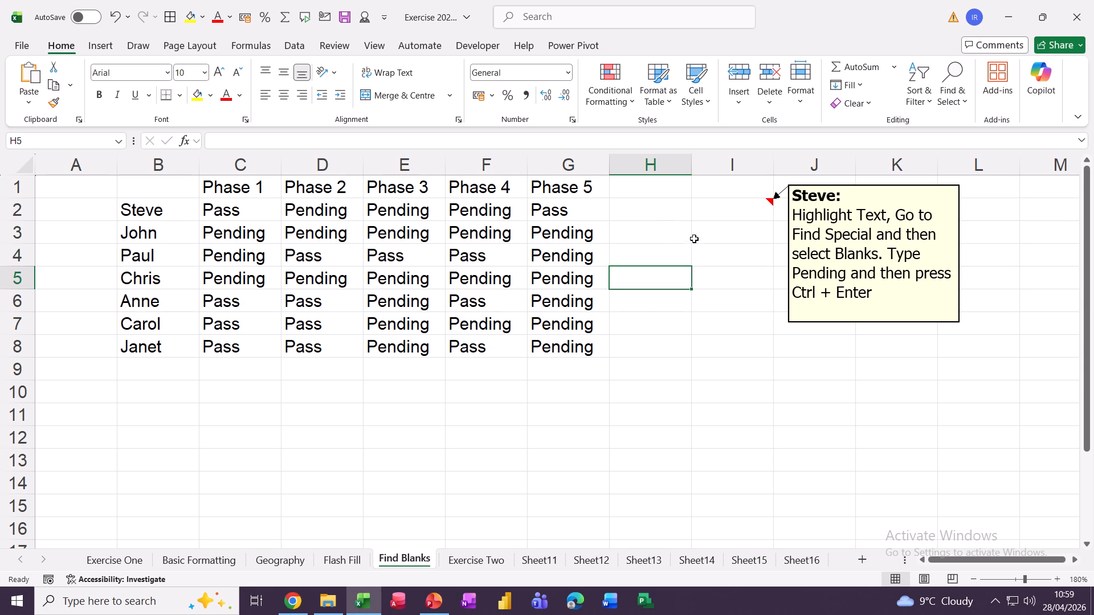
{"action": "left_click", "coordinate": [651, 168]}
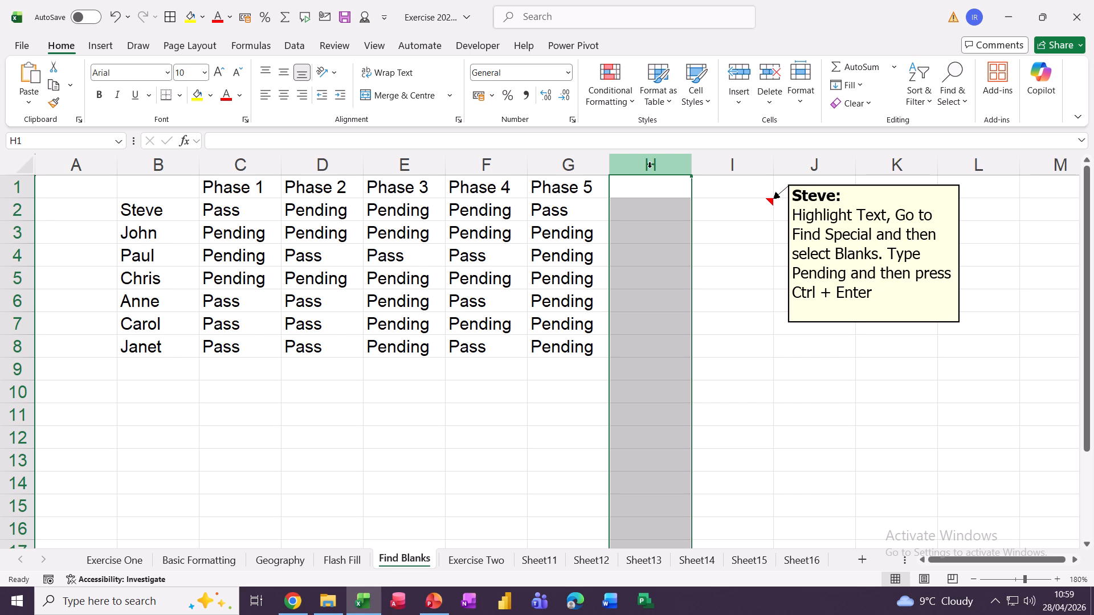
{"action": "type", "text": "steve"}
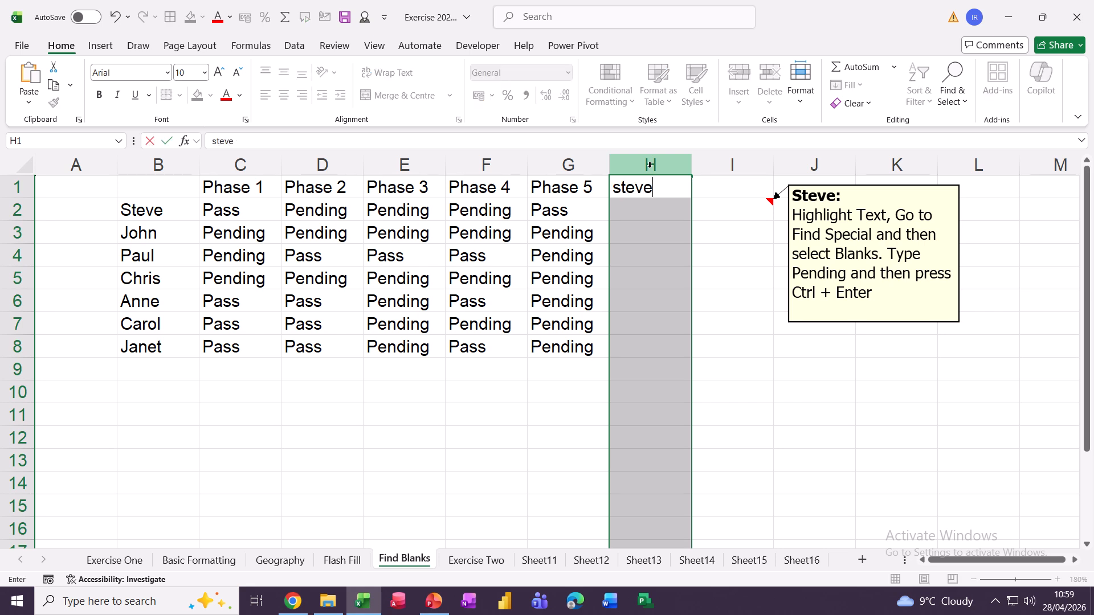
{"action": "key", "text": "ctrl+Return"}
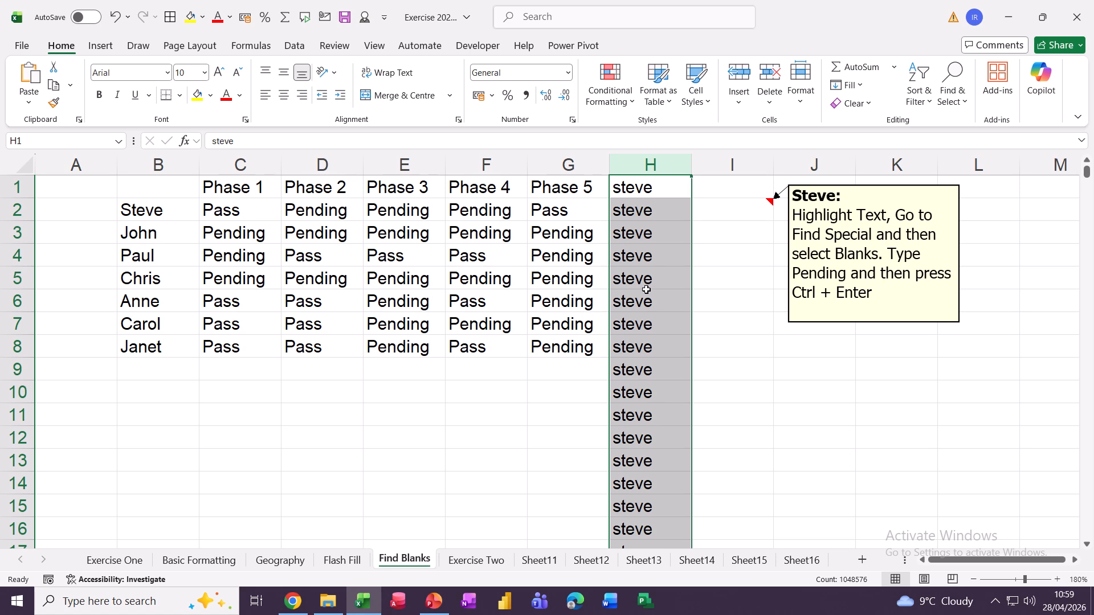
{"action": "key", "text": "ctrl+End"}
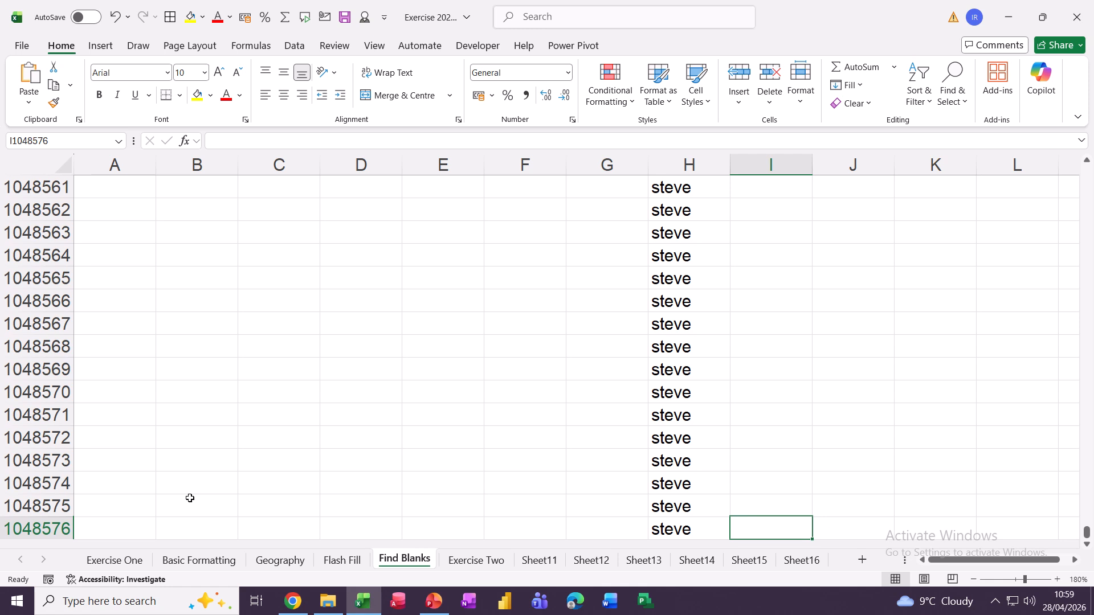
{"action": "key", "text": "ctrl+Home"}
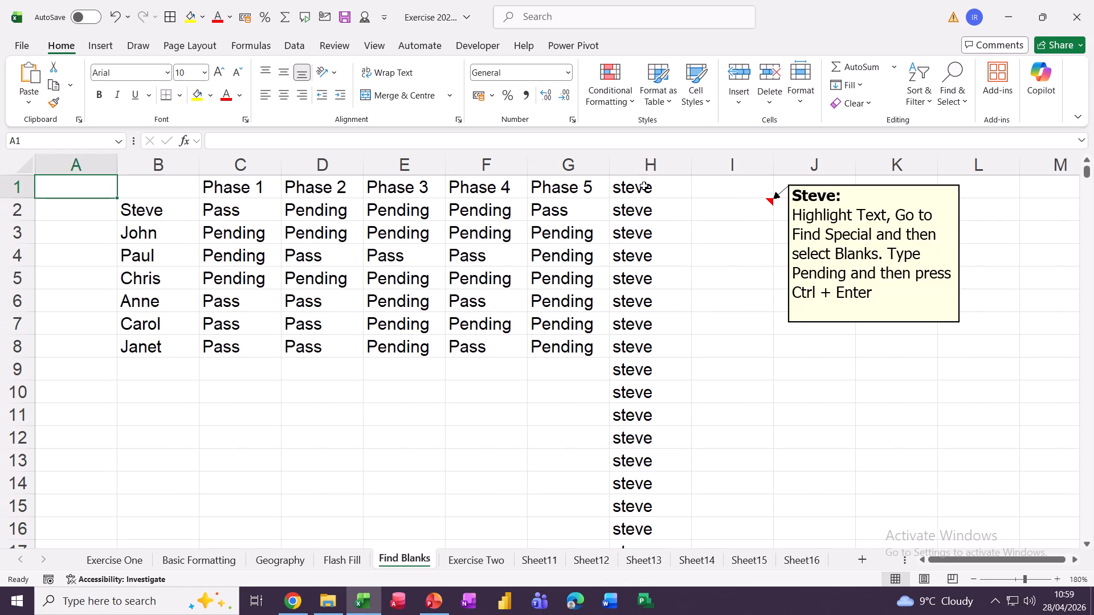
{"action": "left_click", "coordinate": [635, 165]}
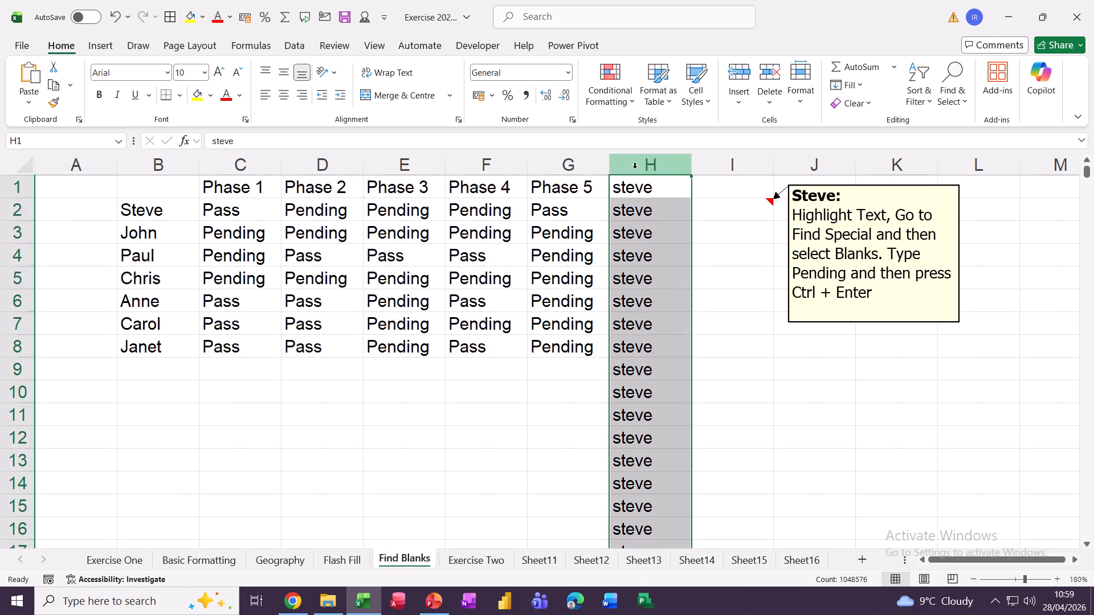
{"action": "key", "text": "Delete"}
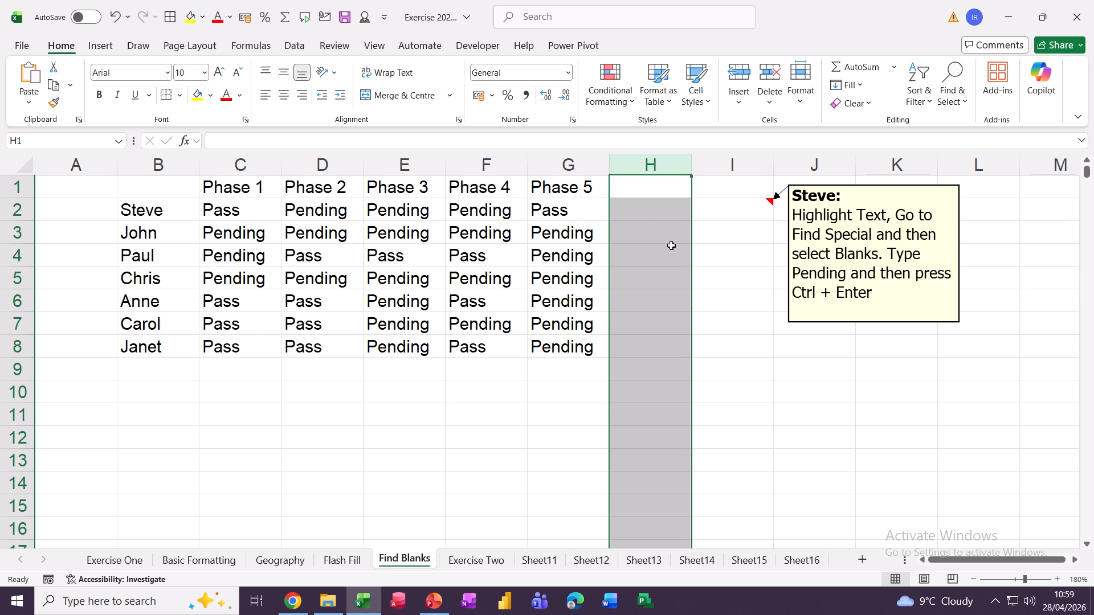
{"action": "left_click", "coordinate": [708, 255]}
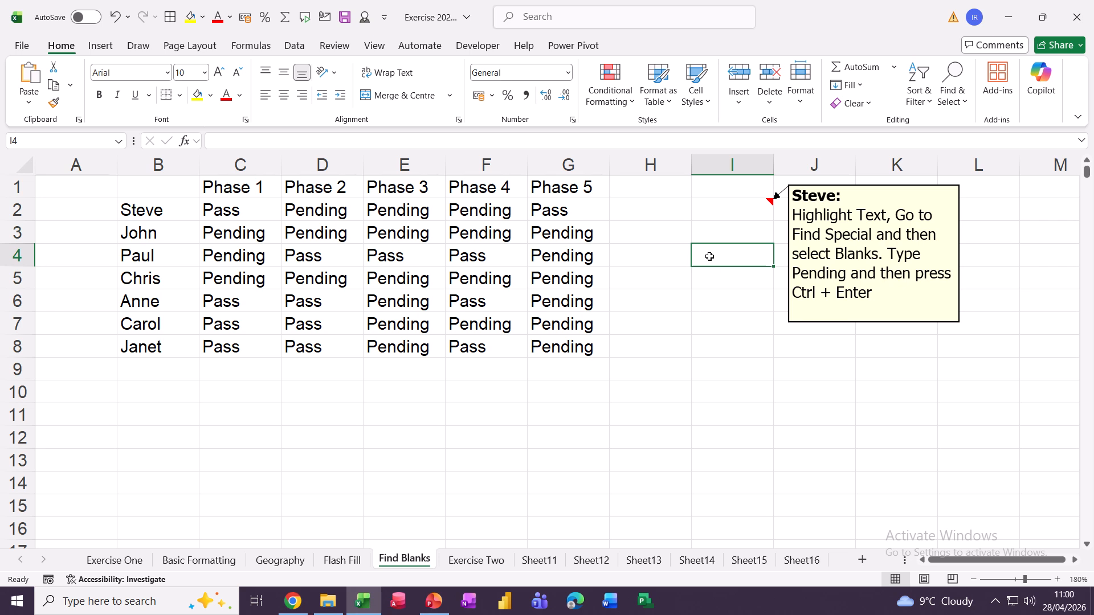
Enter today's date in I4 and extend it as a daily series to I11
{"action": "key", "text": "ctrl+semicolon"}
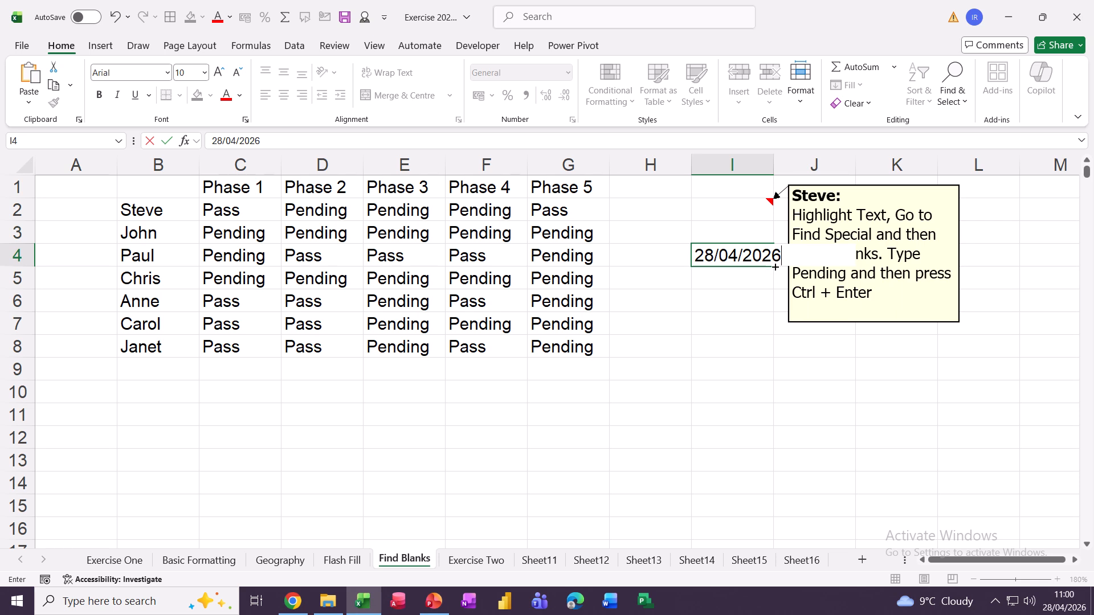
{"action": "key", "text": "ctrl+Return"}
{"action": "left_click_drag", "start_coordinate": [786, 267], "coordinate": [786, 420]}
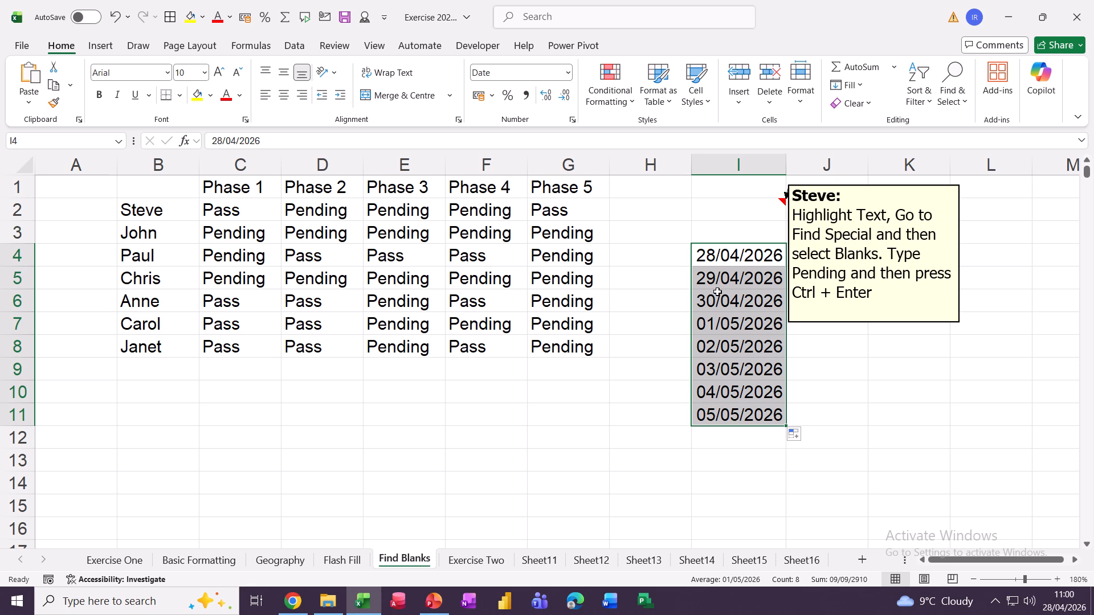
Move the instruction note clear of column I and refill I4:I11 with the same repeated date
{"action": "left_click", "coordinate": [824, 323]}
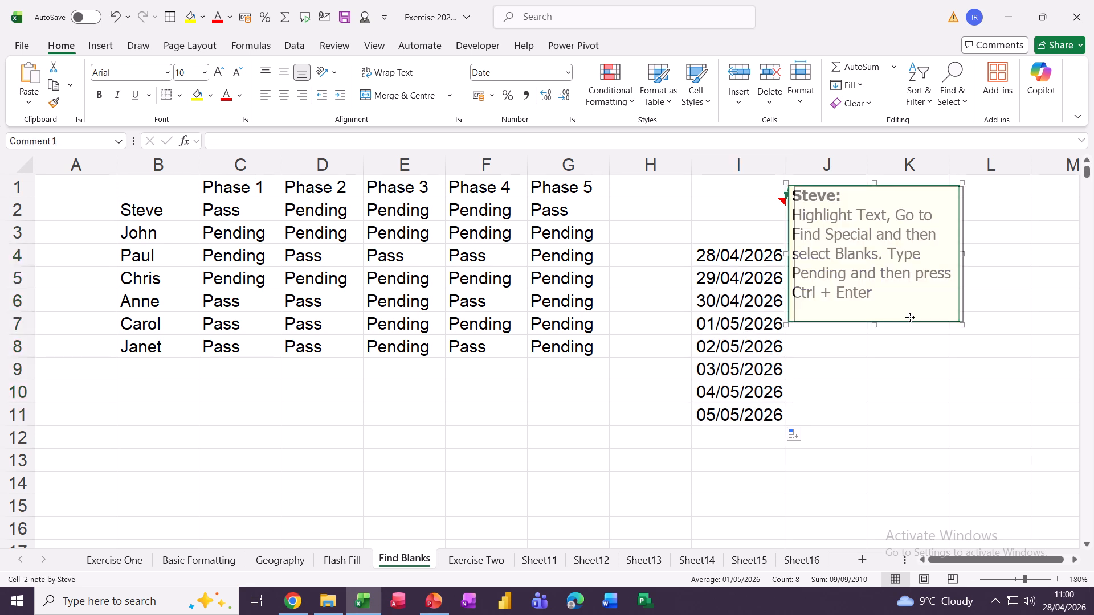
{"action": "left_click_drag", "start_coordinate": [825, 323], "coordinate": [915, 318]}
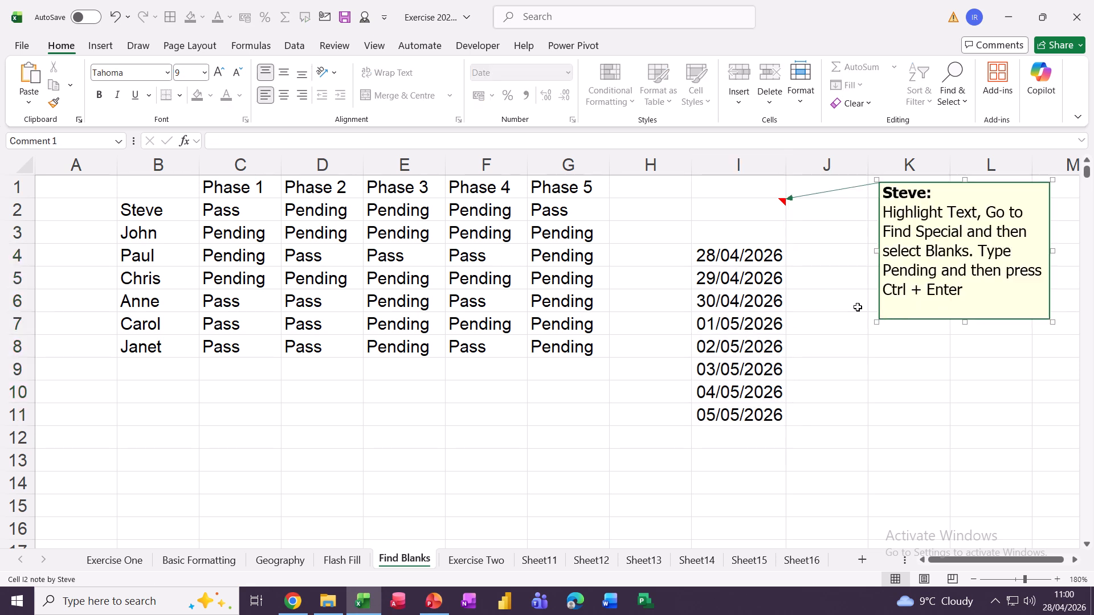
{"action": "left_click", "coordinate": [733, 257]}
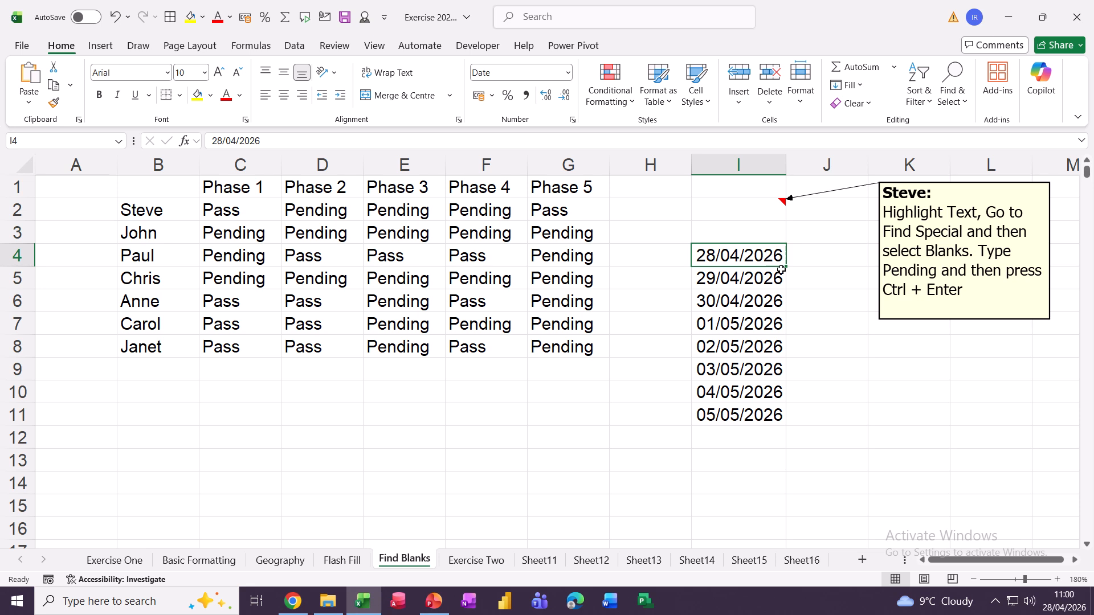
{"action": "left_click_drag", "start_coordinate": [789, 268], "coordinate": [789, 420]}
{"action": "key", "text": "ctrl"}
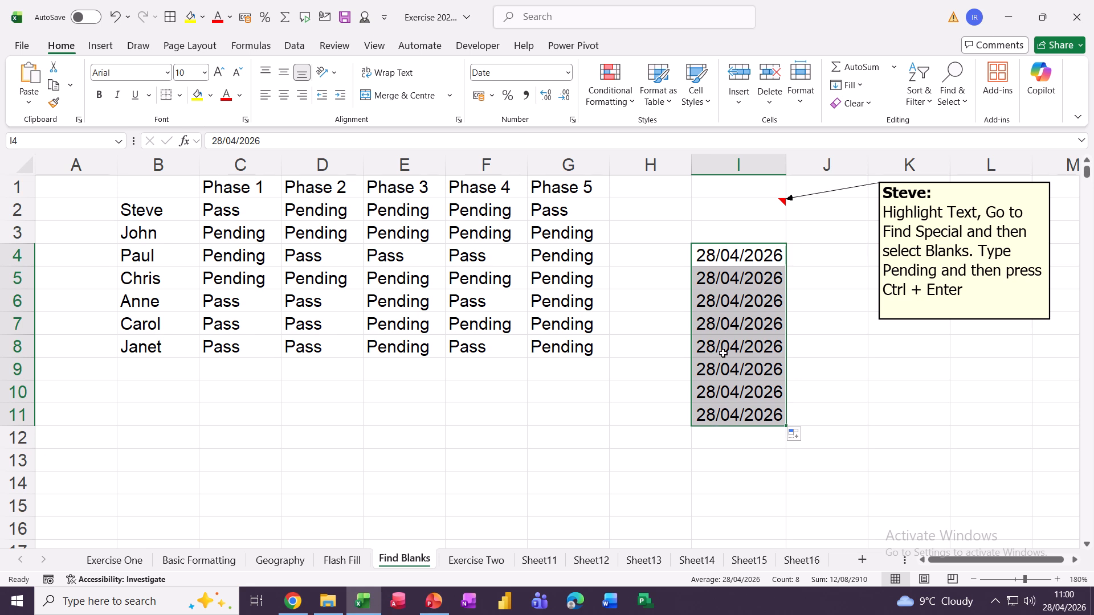
Clear I4:I11, then fill I3:I12 with 28/04/2026 in a single Ctrl+Enter entry
{"action": "key", "text": "Delete"}
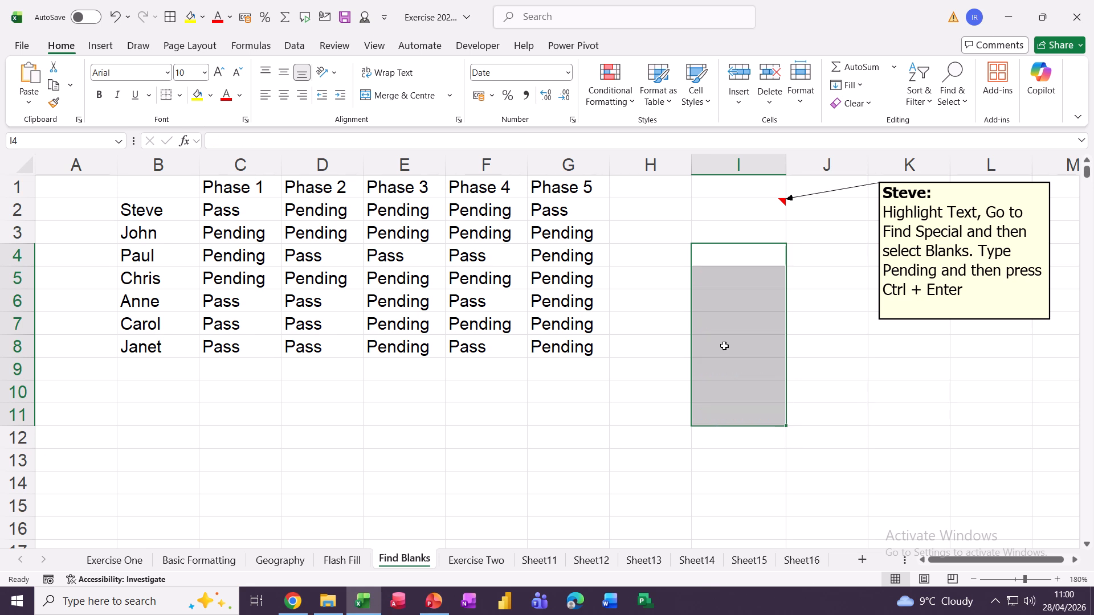
{"action": "left_click", "coordinate": [763, 354]}
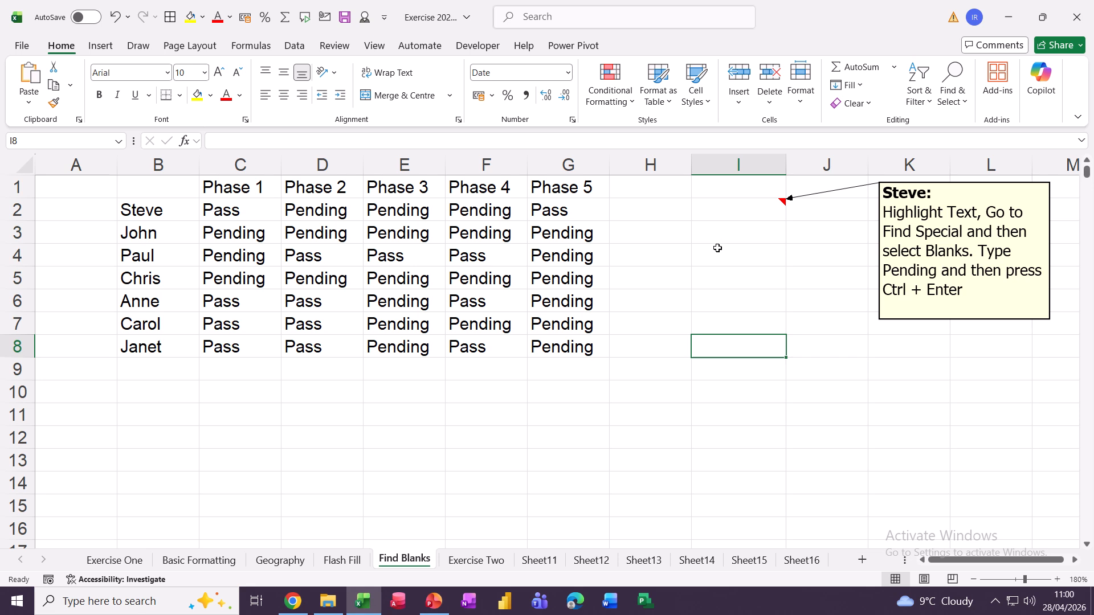
{"action": "left_click_drag", "start_coordinate": [719, 239], "coordinate": [745, 427]}
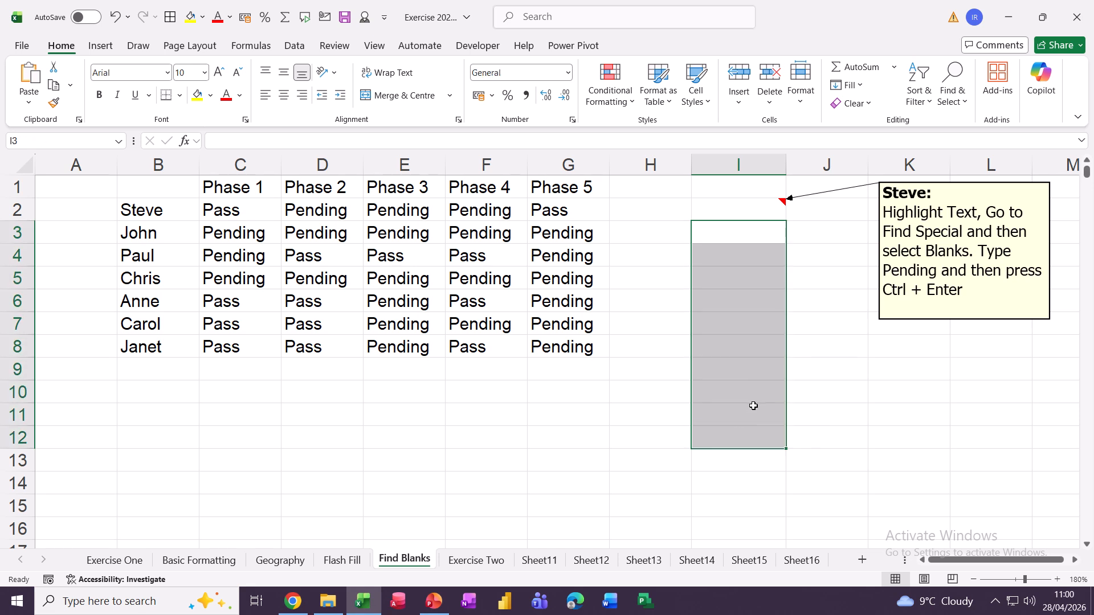
{"action": "key", "text": "ctrl+semicolon"}
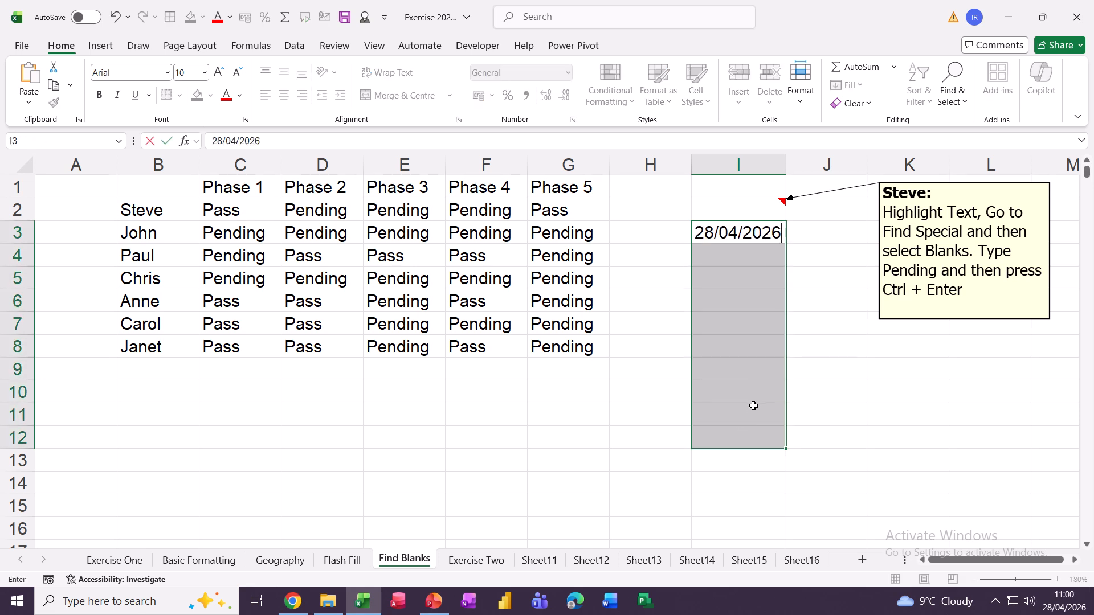
{"action": "key", "text": "ctrl+Return"}
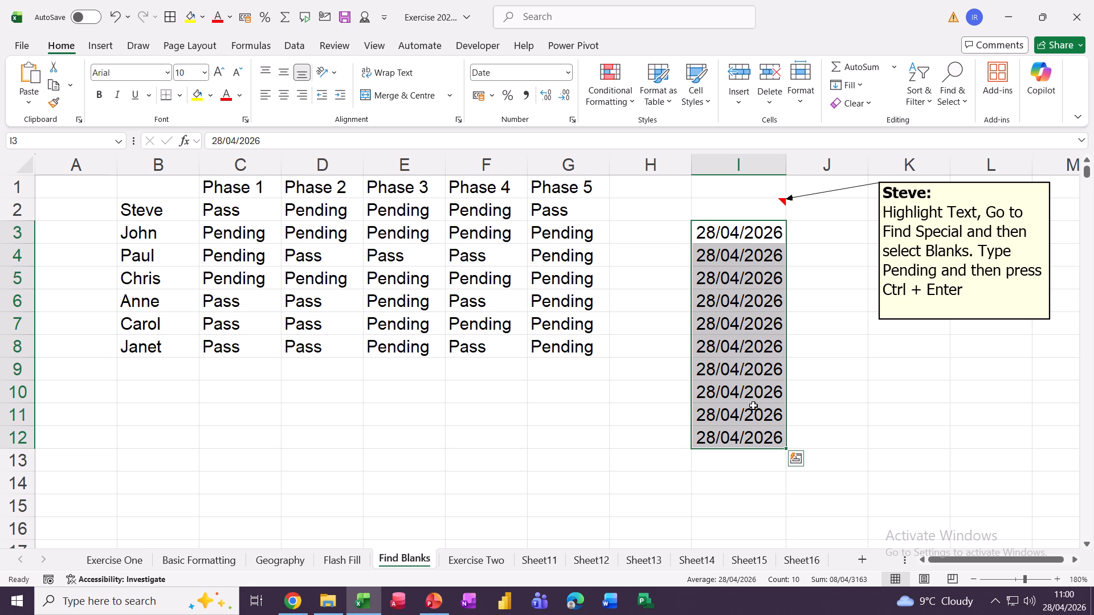
{"action": "left_click", "coordinate": [529, 407]}
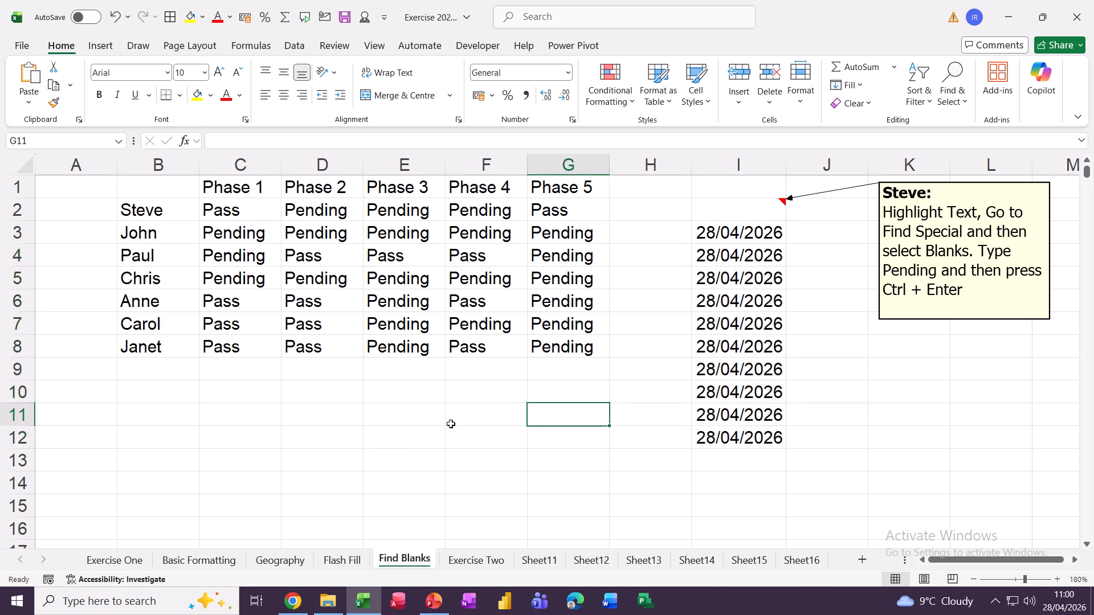